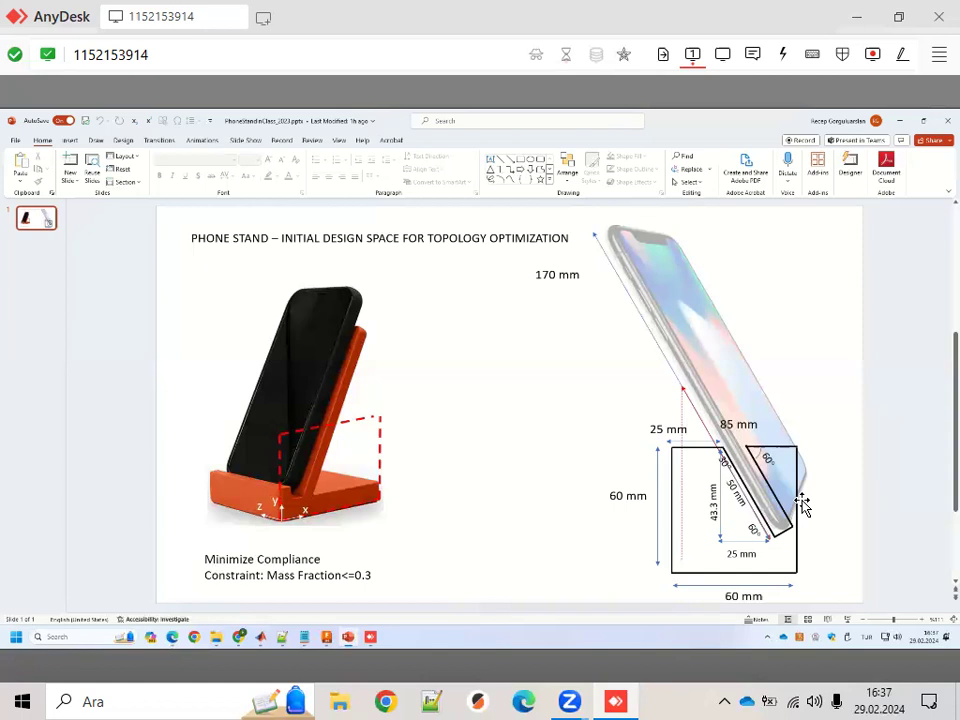
Step: Check the size values of the phone picture, box rectangle and diagonal line
click(695, 343)
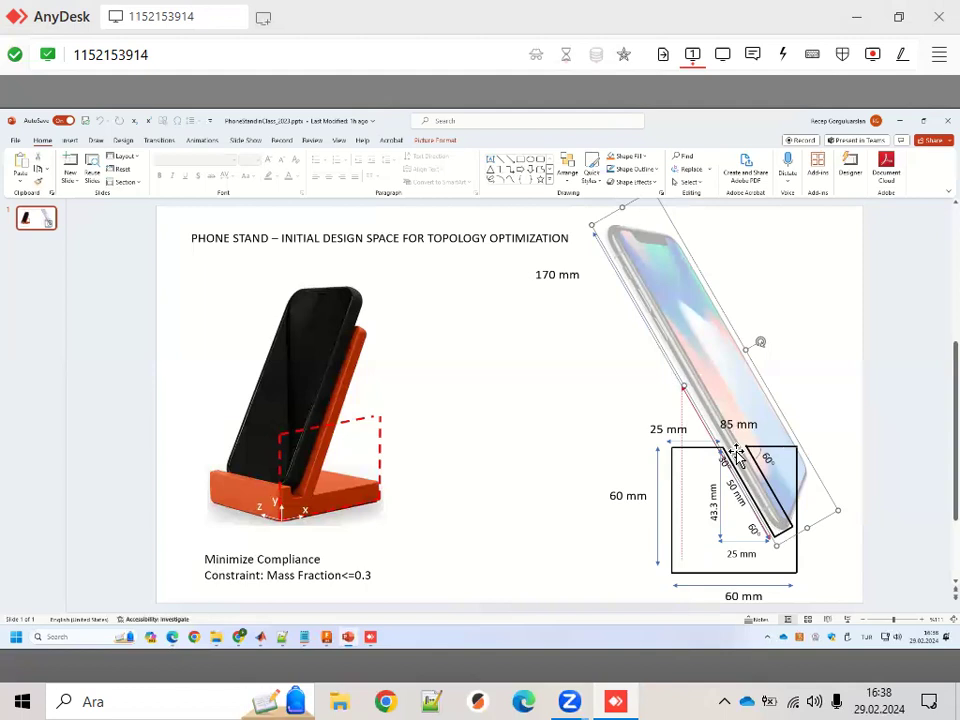
click(669, 508)
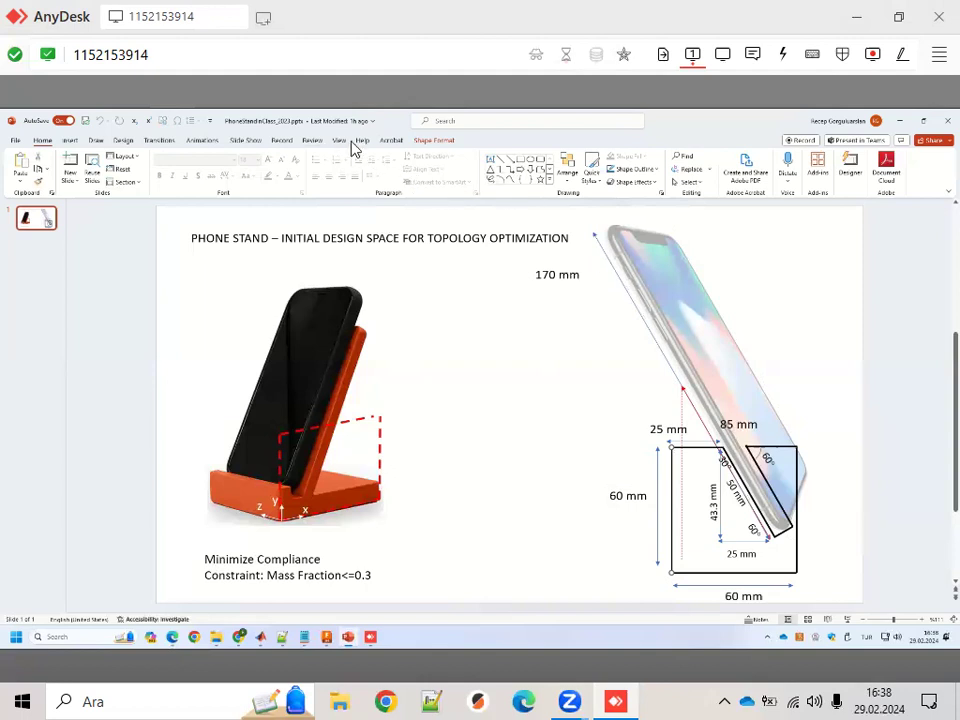
click(430, 141)
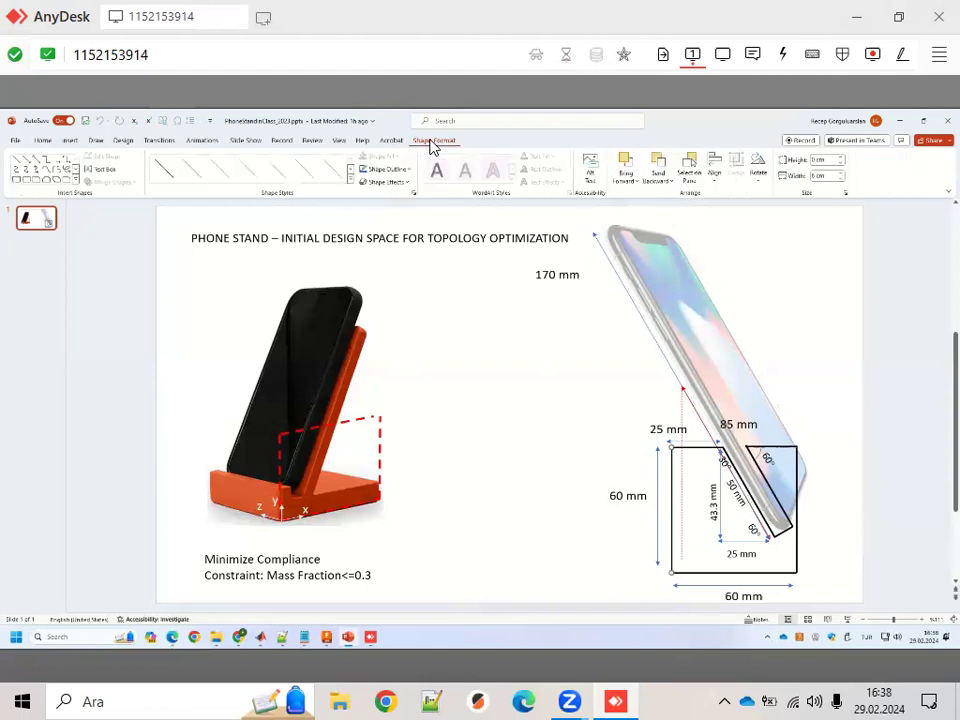
click(817, 176)
click(655, 456)
click(826, 160)
click(830, 175)
click(697, 321)
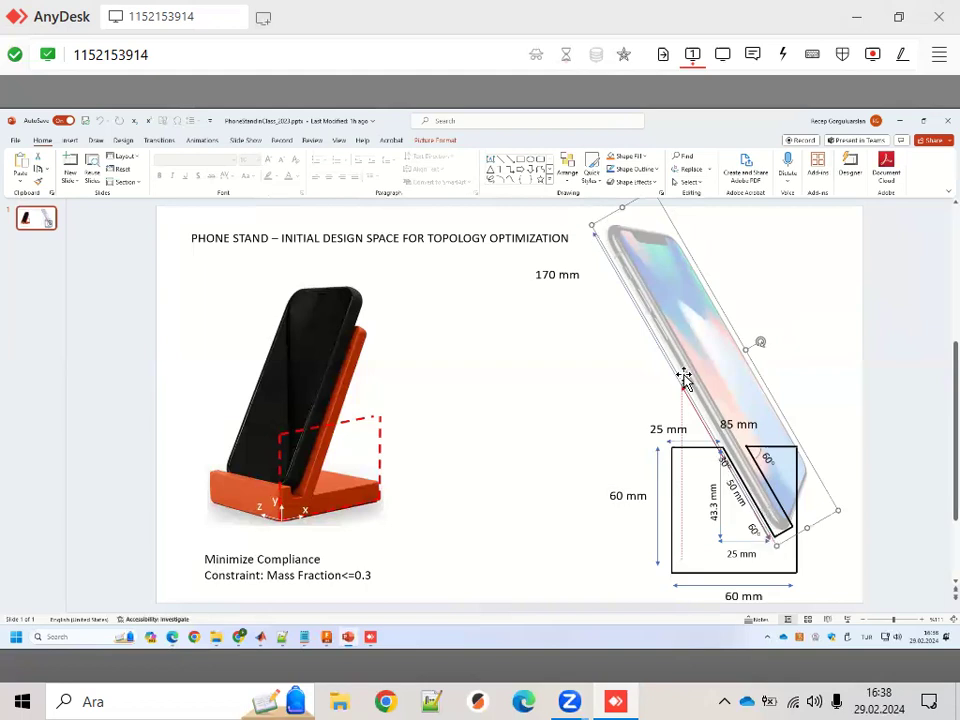
click(613, 272)
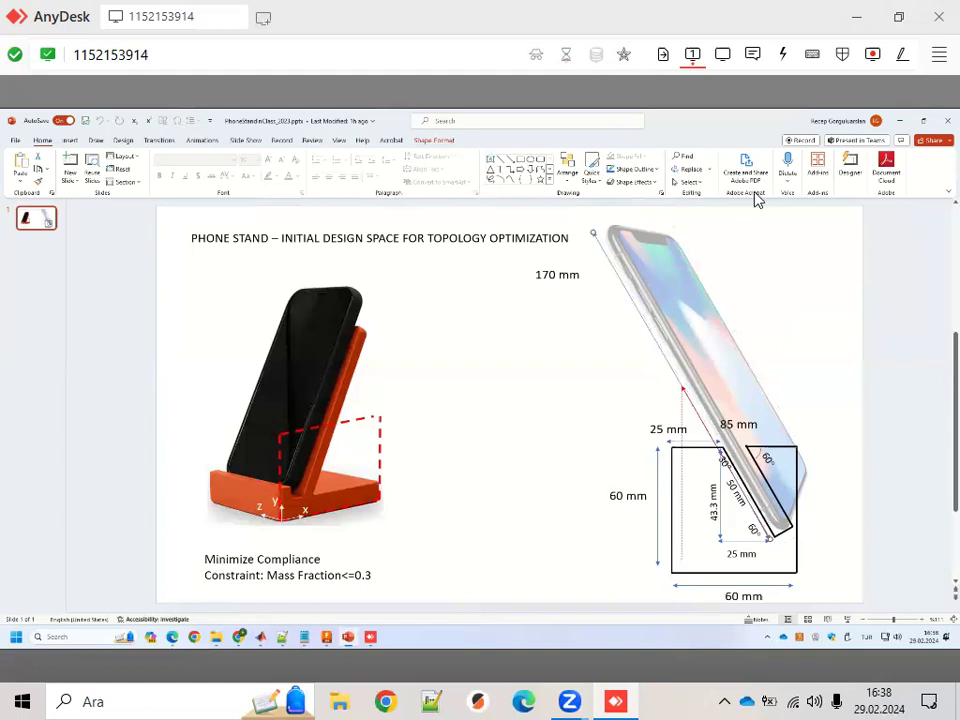
click(818, 161)
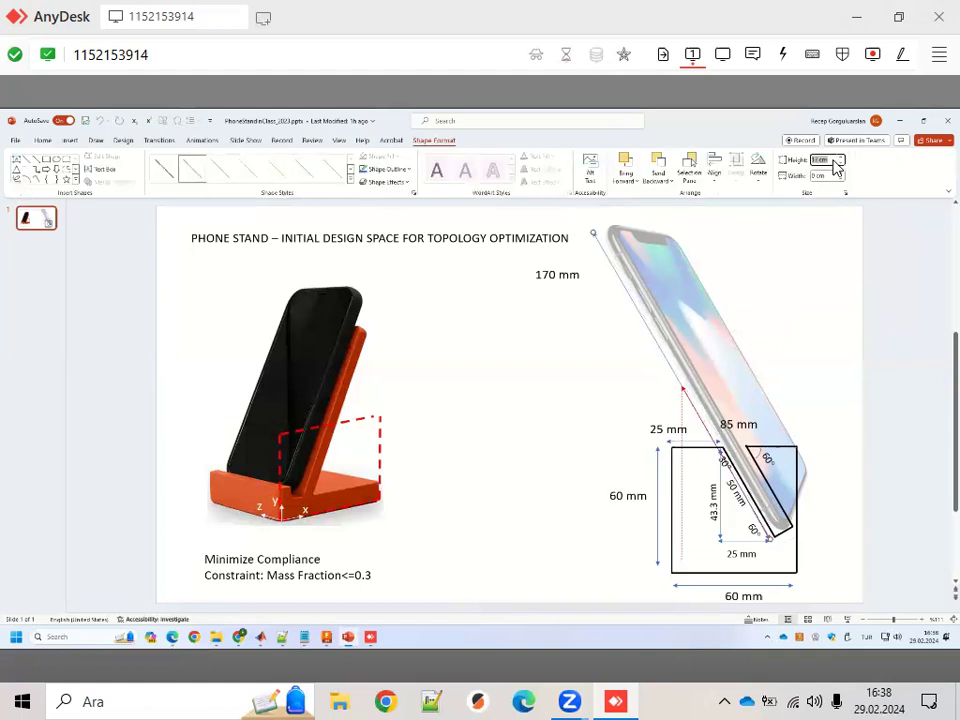
click(855, 315)
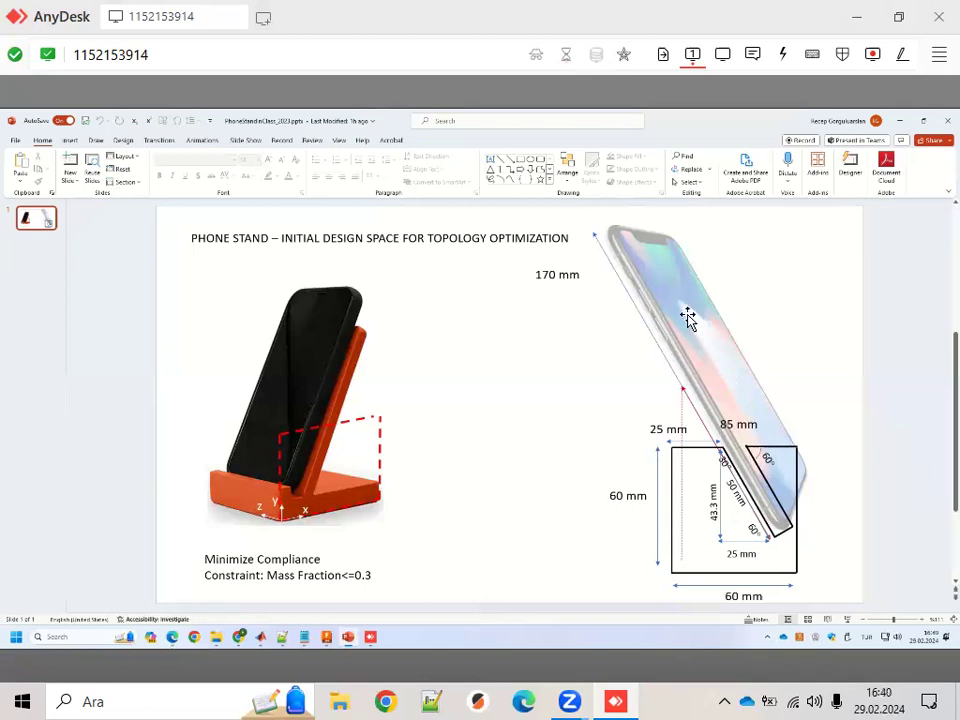
Step: Set the red diagonal guide line's height to 11.5 cm, after trying 6.3 and 11
click(692, 402)
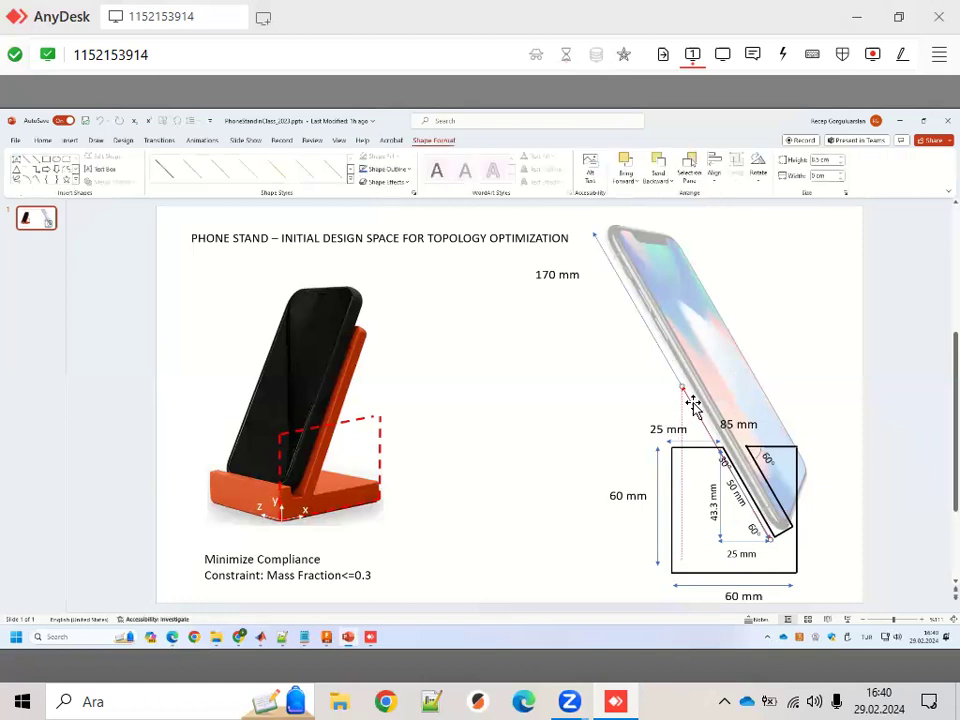
click(826, 160)
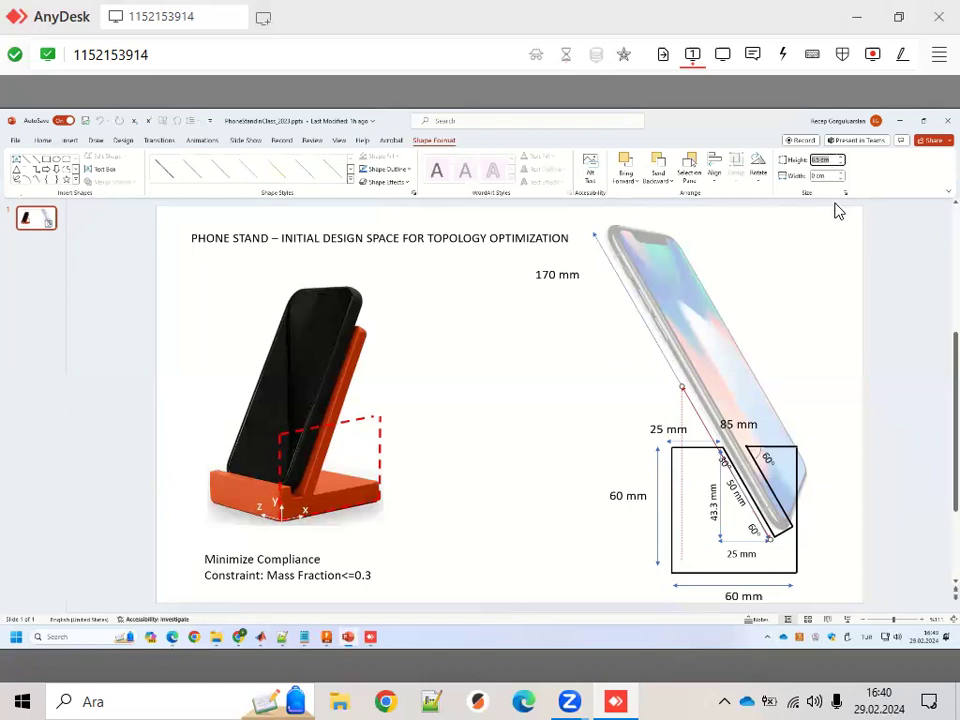
text(6.3)
key(Return)
text(11)
key(Return)
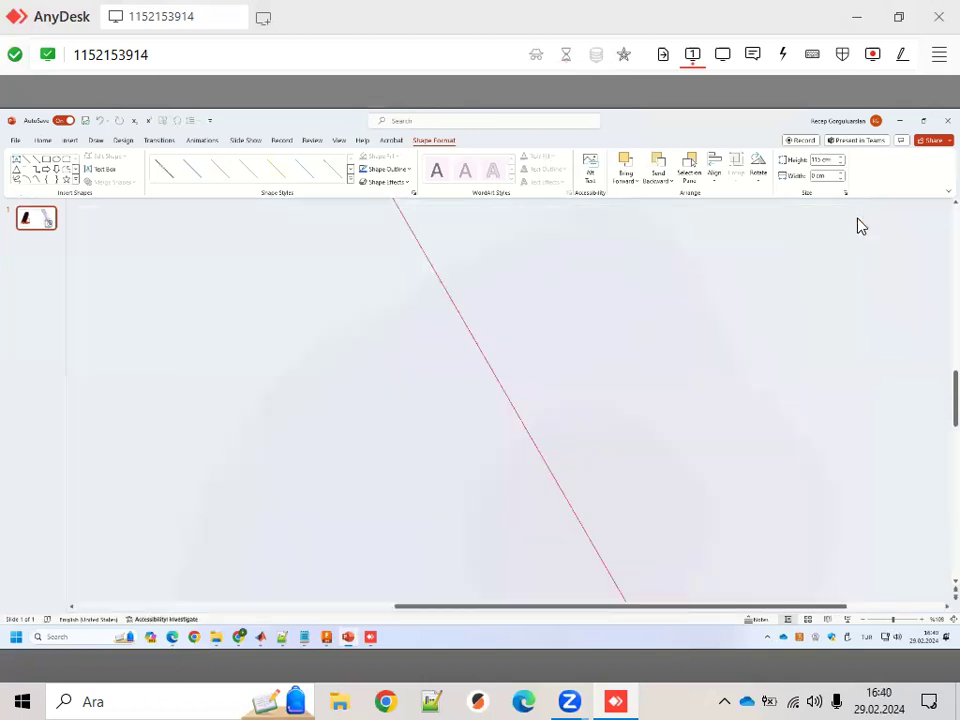
click(818, 159)
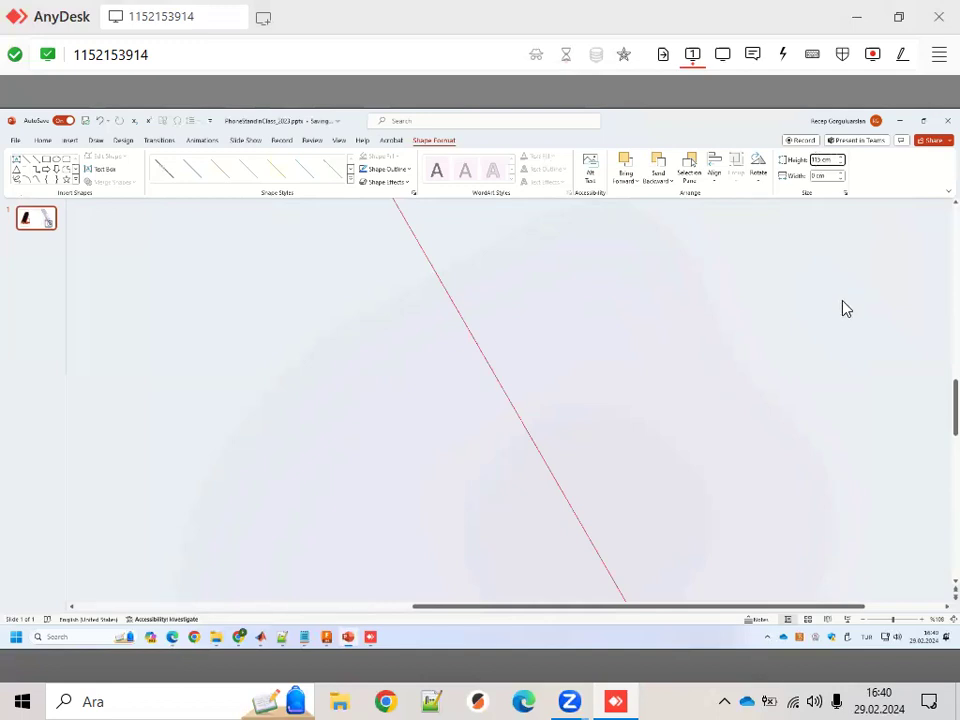
click(812, 159)
double_click(812, 159)
text(11.5)
key(Return)
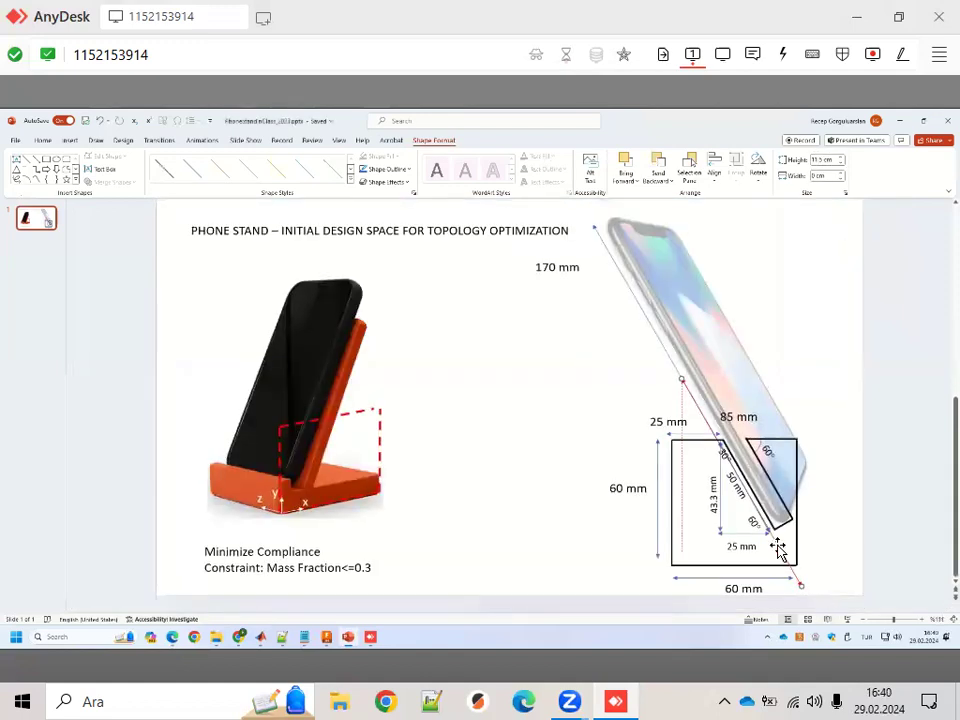
Step: Reposition the 25 mm label and stretch the red dashed vertical guide from phone edge to base
drag(778, 548, 780, 553)
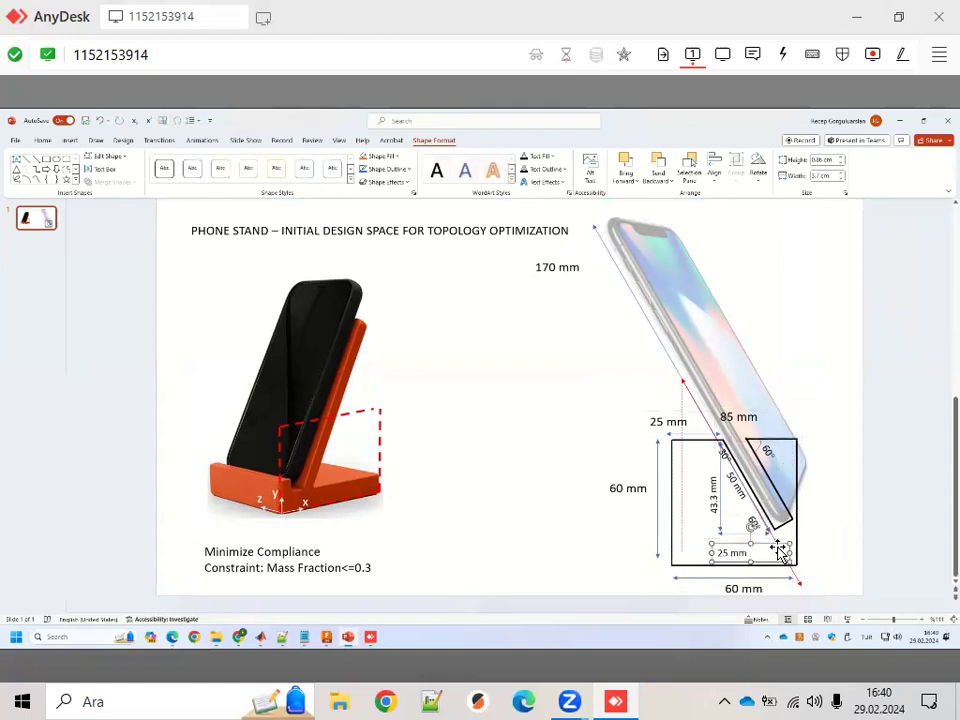
mouse_move(778, 549)
mouse_down()
mouse_move(765, 525)
mouse_move(753, 549)
mouse_up()
click(797, 580)
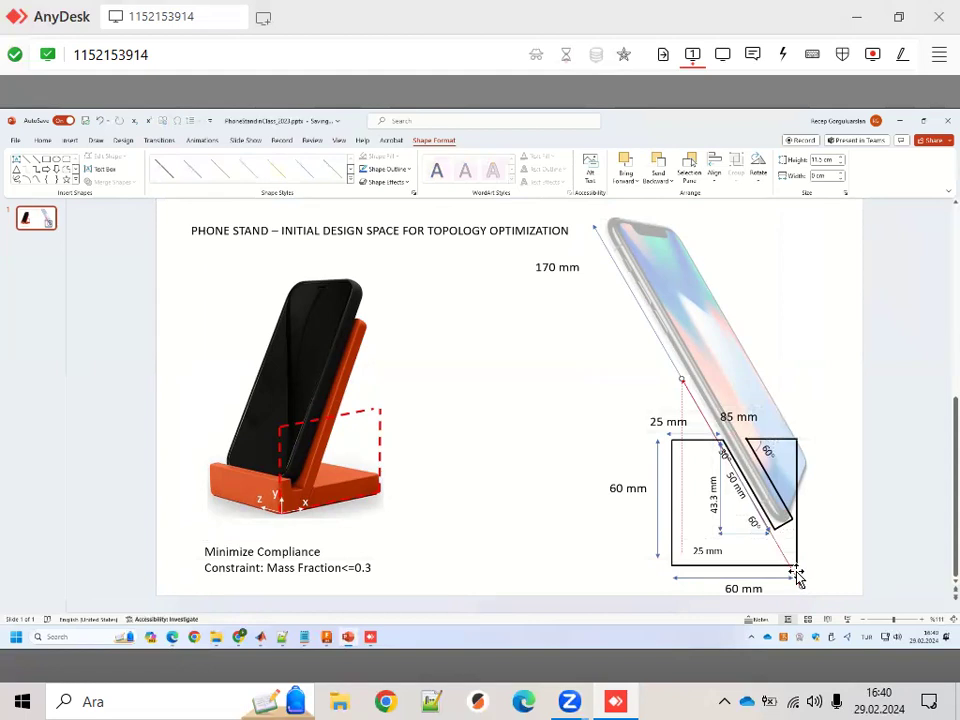
drag(797, 578, 766, 518)
drag(697, 478, 650, 342)
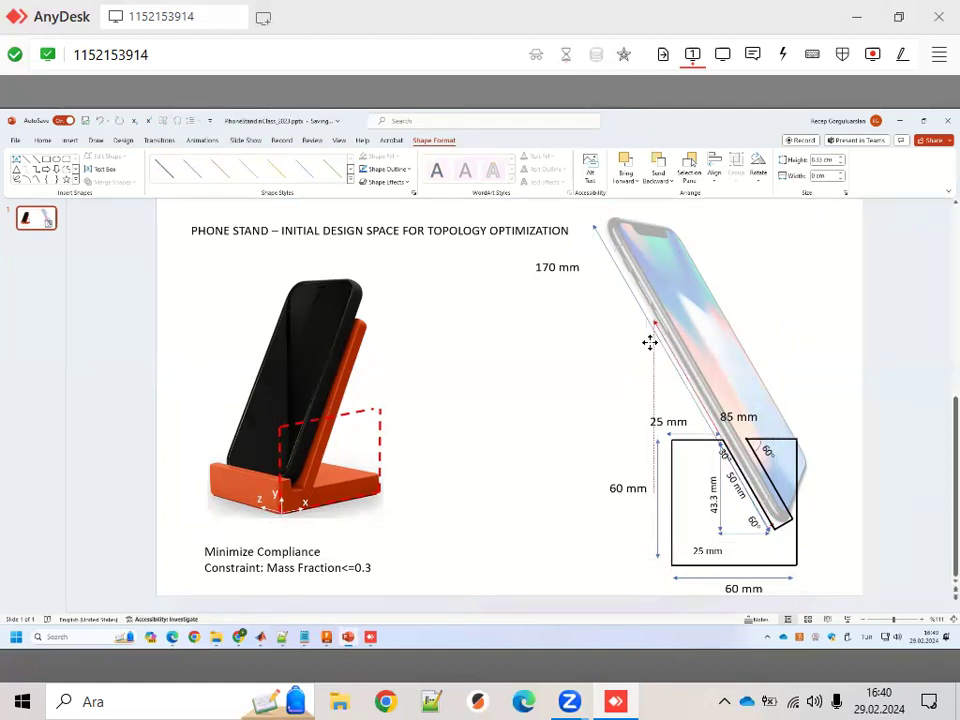
drag(650, 497, 658, 567)
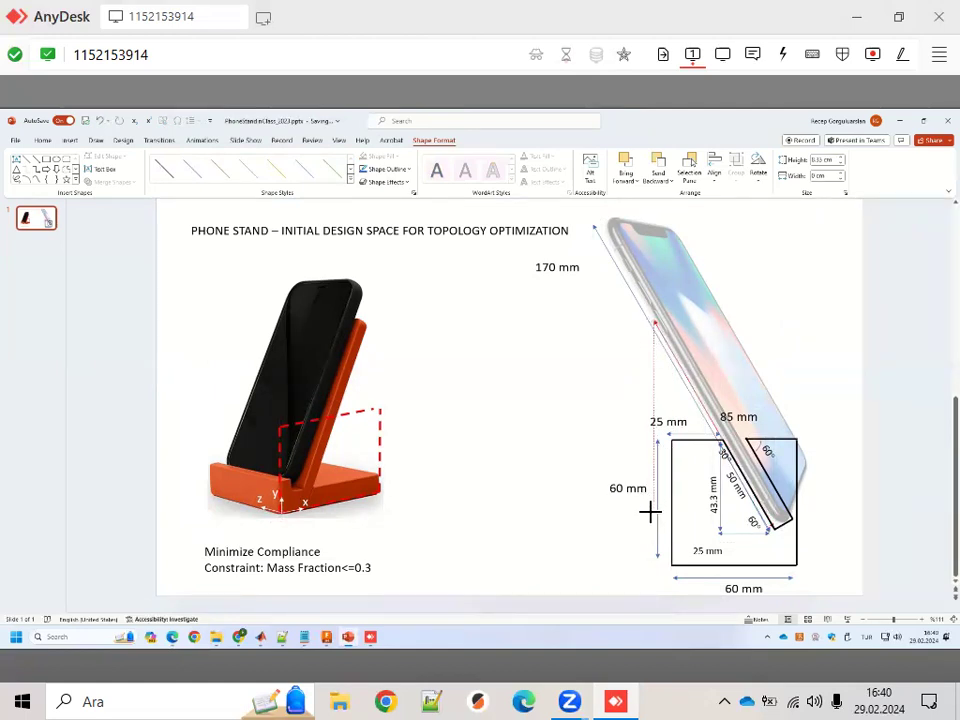
click(675, 566)
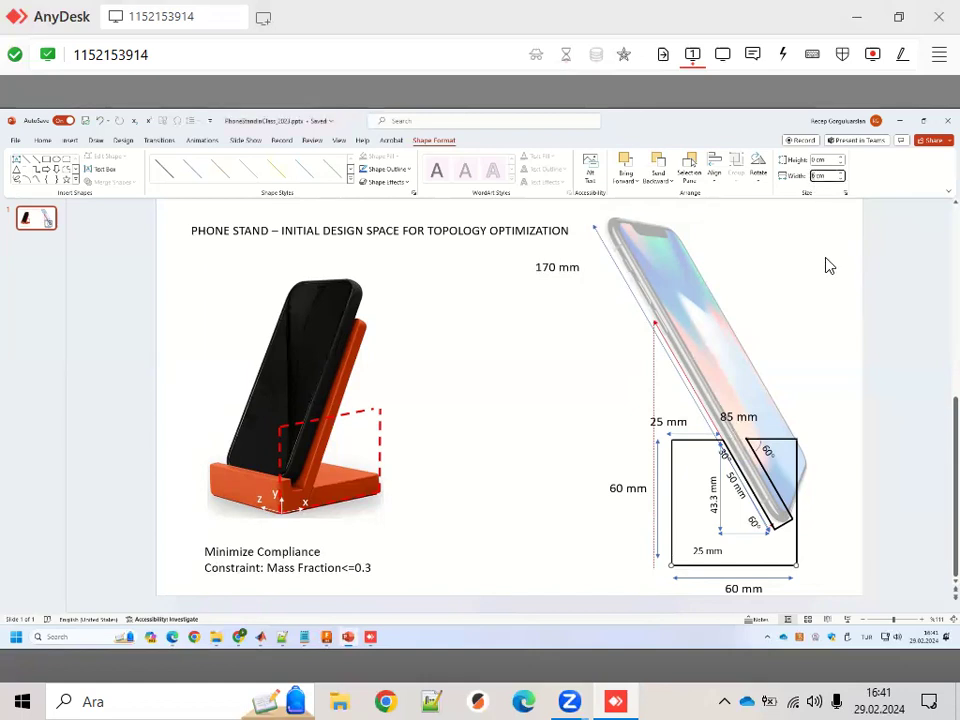
Step: Resize and align the box's bottom edge, then drag its left side out to the new corner
key(Return)
drag(790, 563, 777, 564)
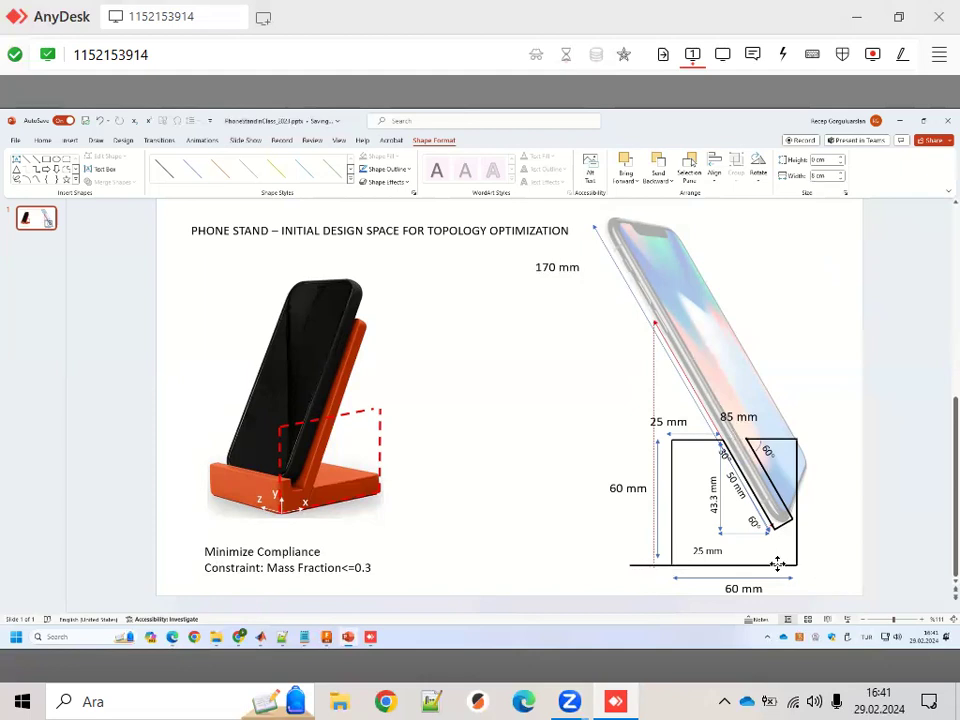
click(818, 175)
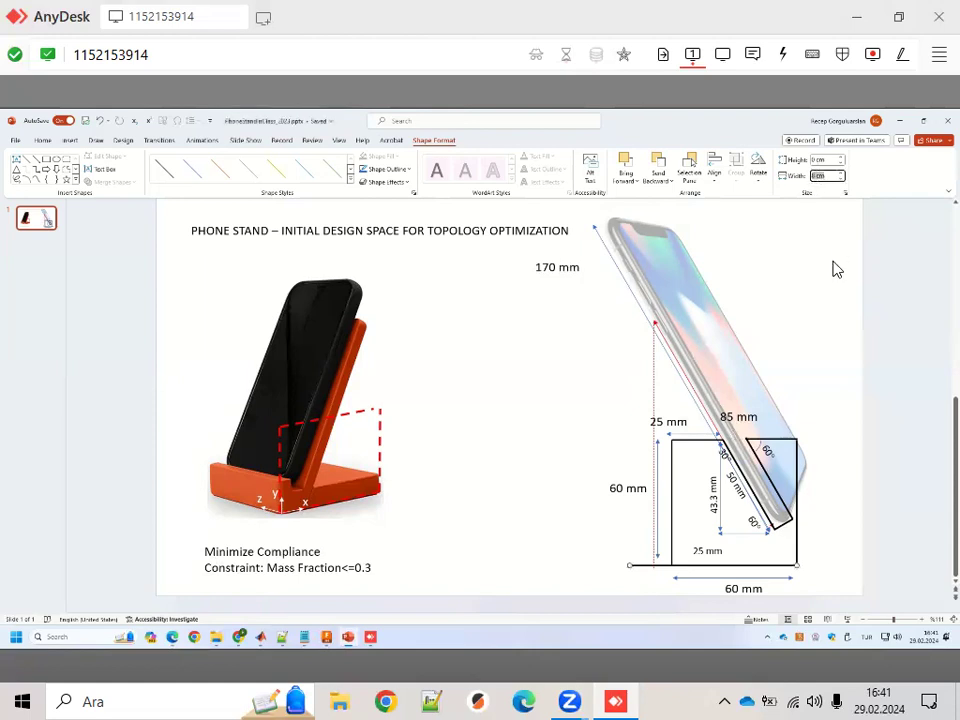
text(6)
text(6)
text(1.5)
key(Return)
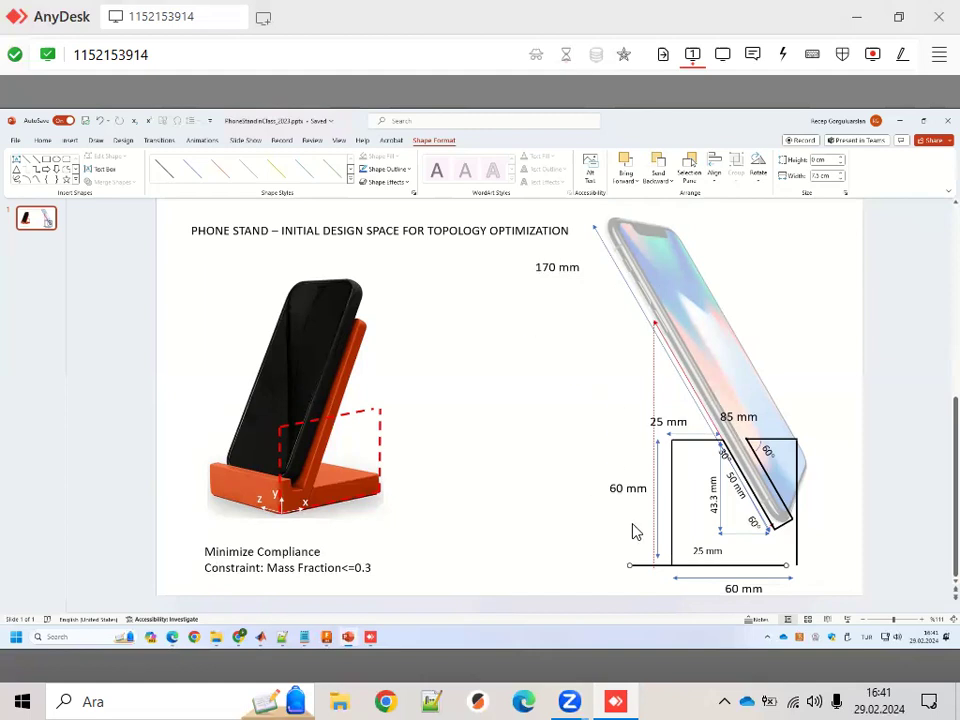
drag(645, 565, 655, 563)
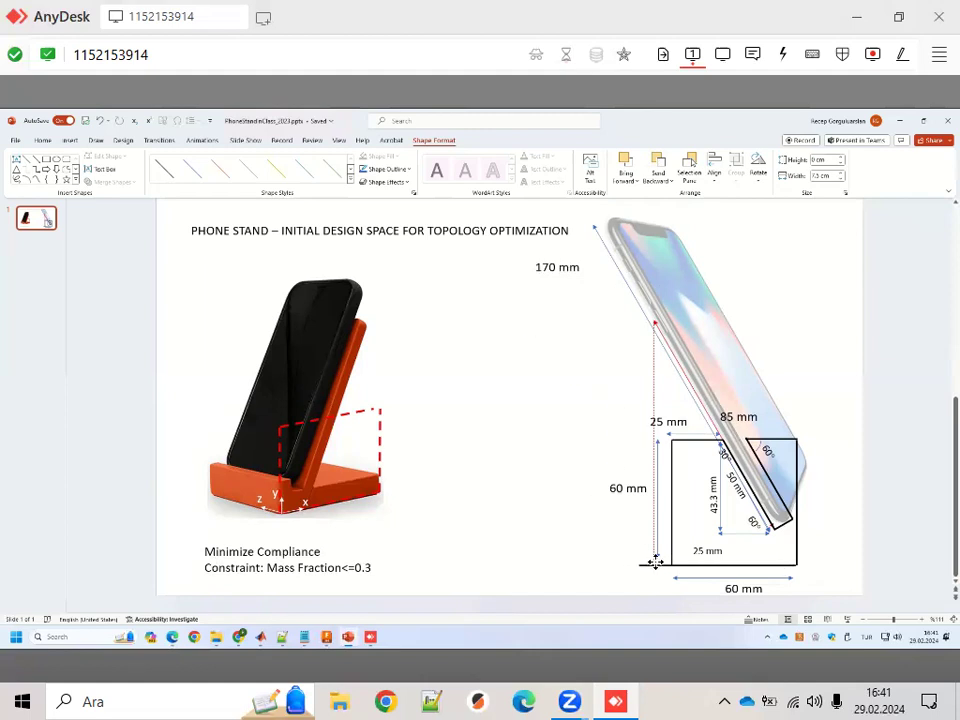
click(673, 496)
drag(673, 514, 644, 511)
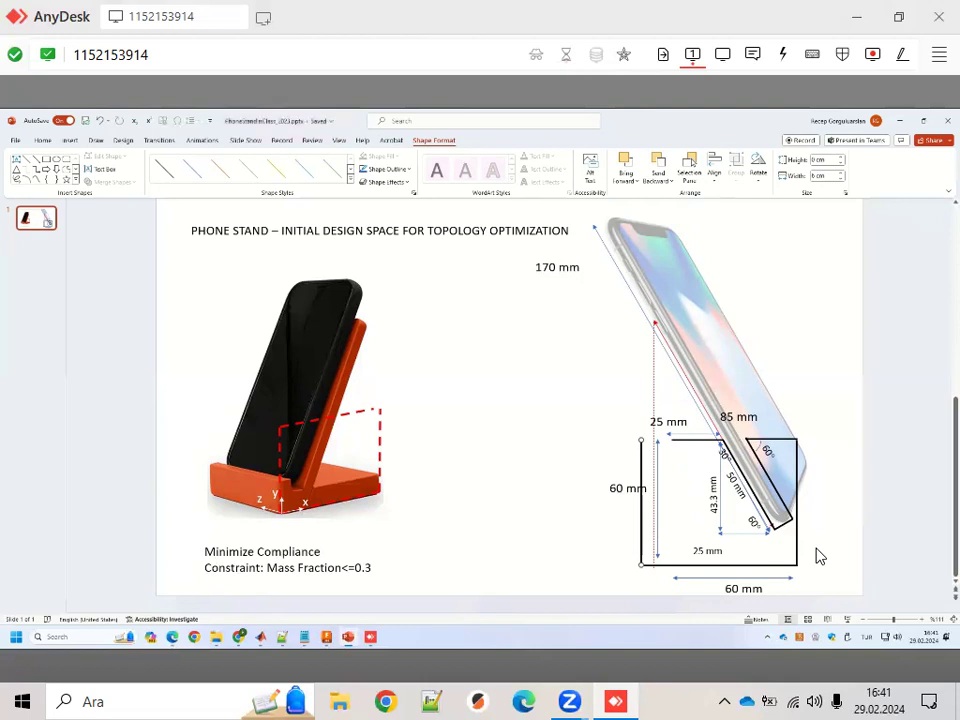
Step: Try a 6 cm length for the box's left edge, then undo it
click(814, 176)
text(6cm)
key(Return)
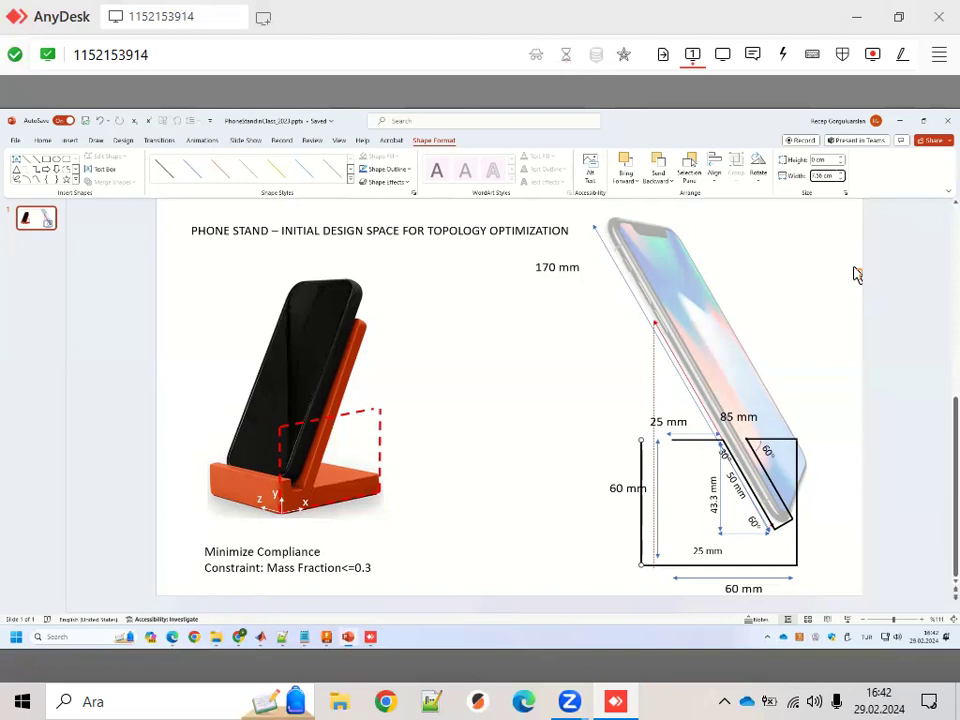
key(ctrl+z)
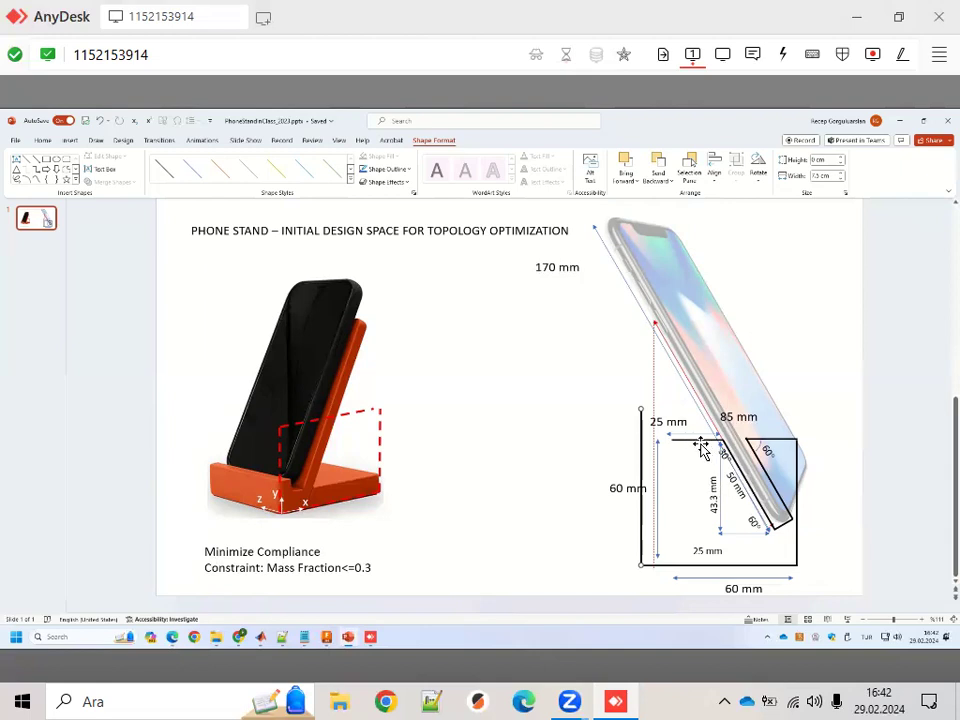
Step: Draw a new line along the phone's lower edge beside the slanted 50 mm line
click(698, 440)
click(659, 409)
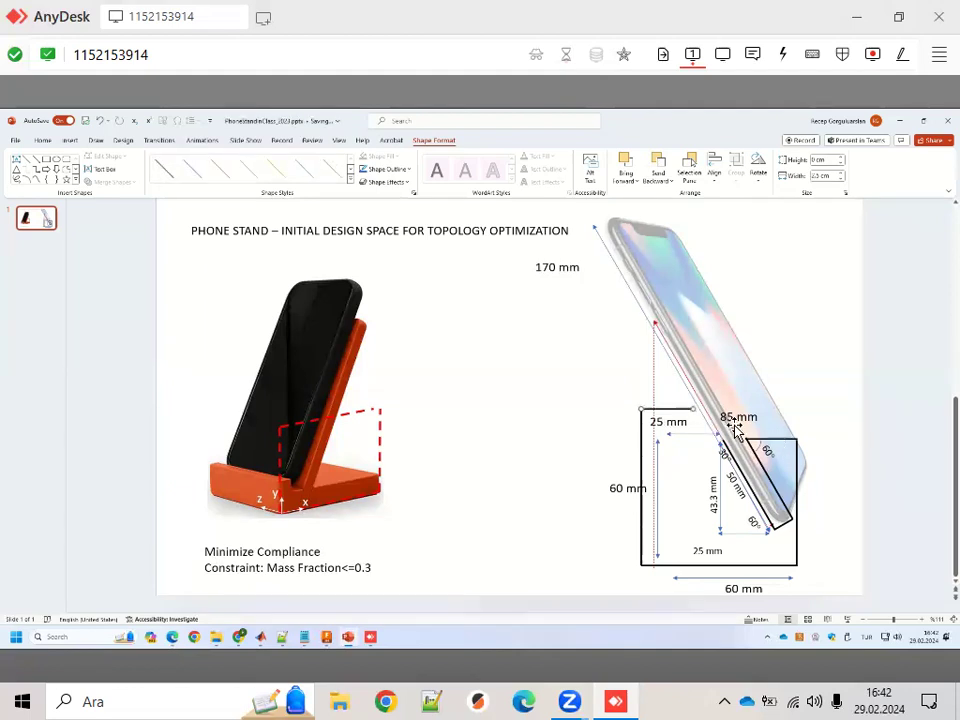
click(747, 484)
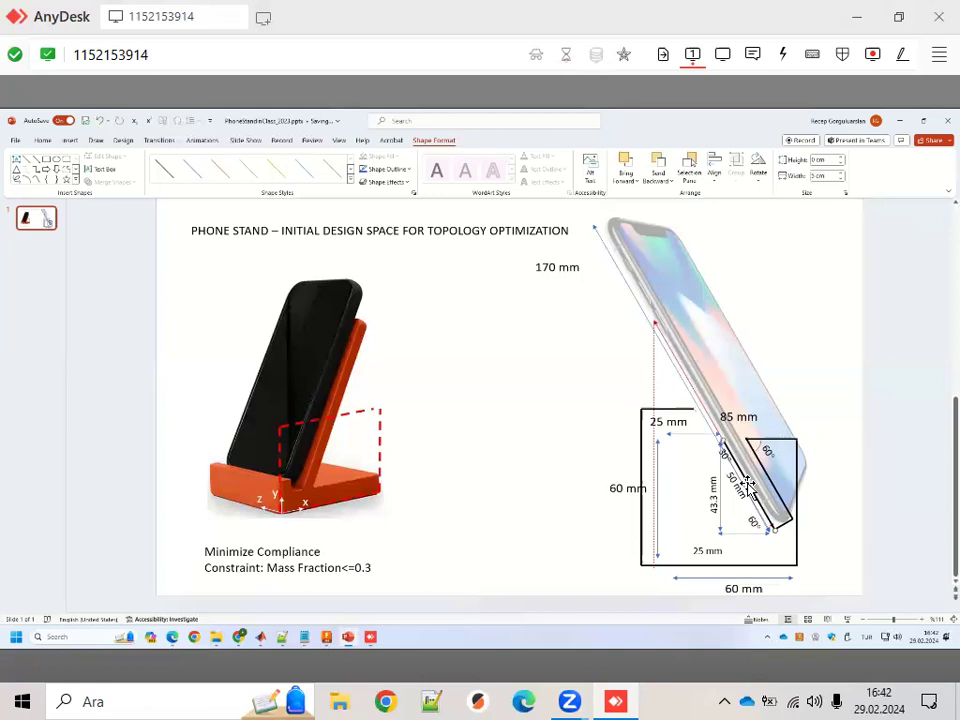
drag(722, 440, 702, 404)
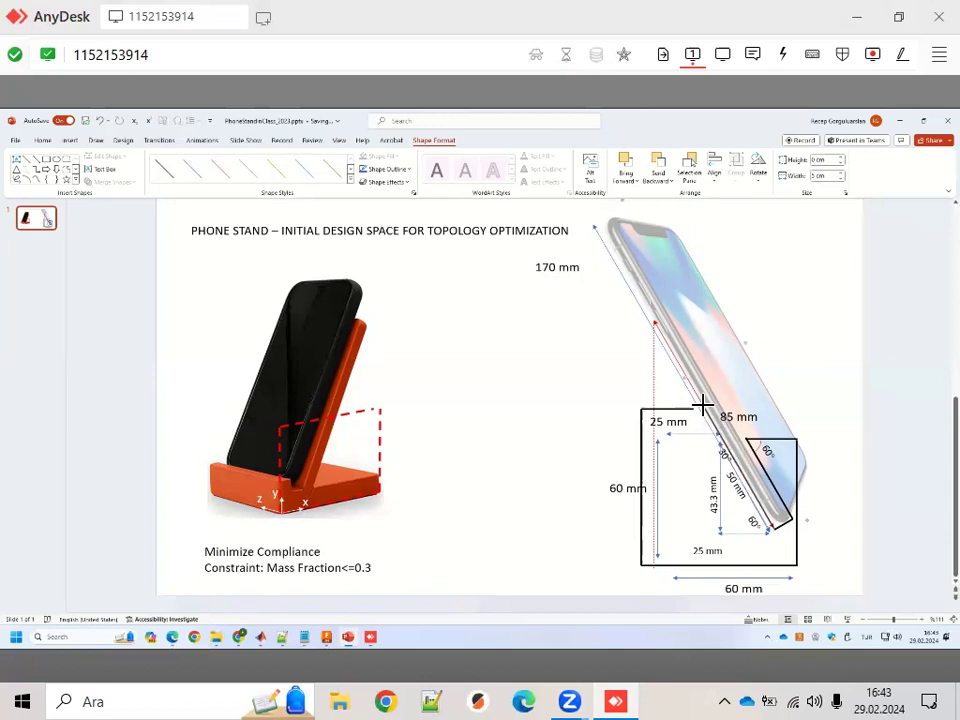
drag(705, 410, 783, 530)
drag(705, 443, 787, 528)
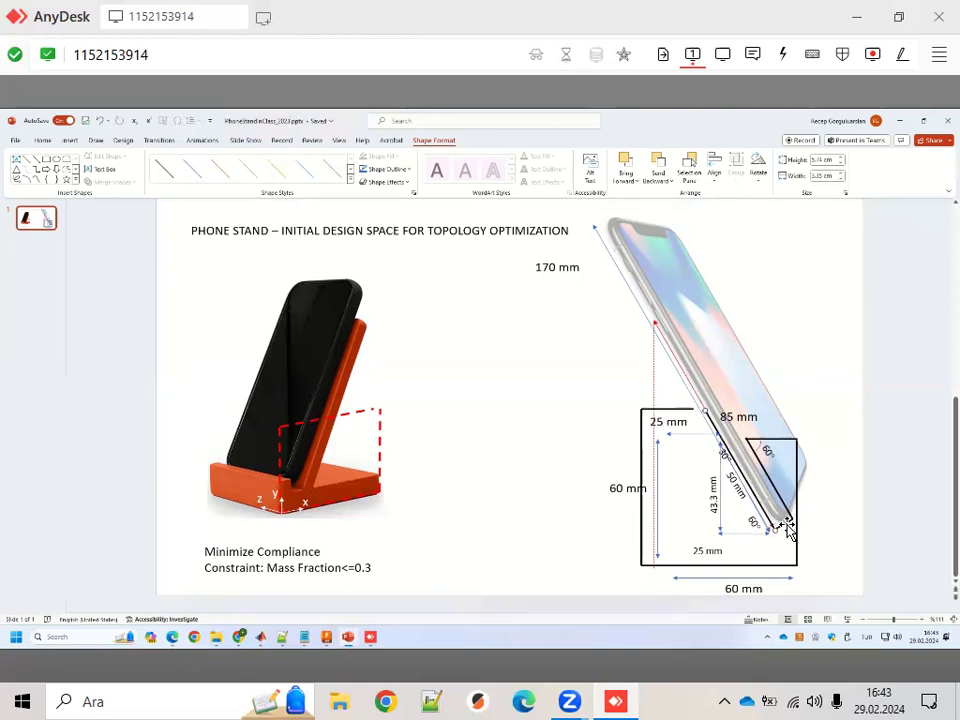
Step: Set the new line's width to 5, undo to remove the stray line, and nudge the slanted line's end
click(816, 176)
key(Return)
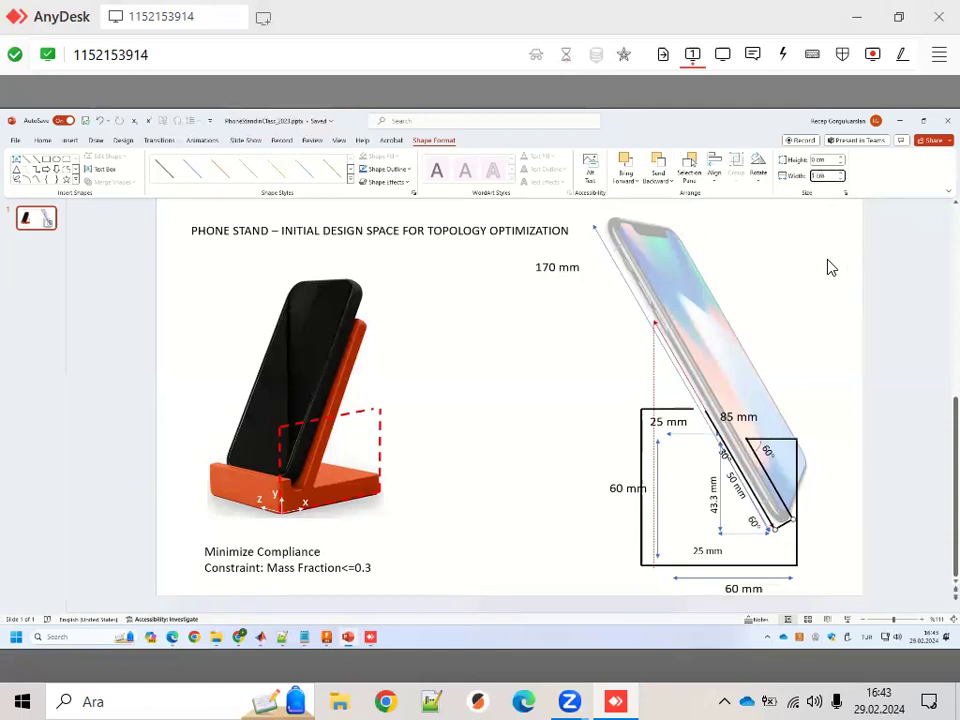
text(5)
key(Return)
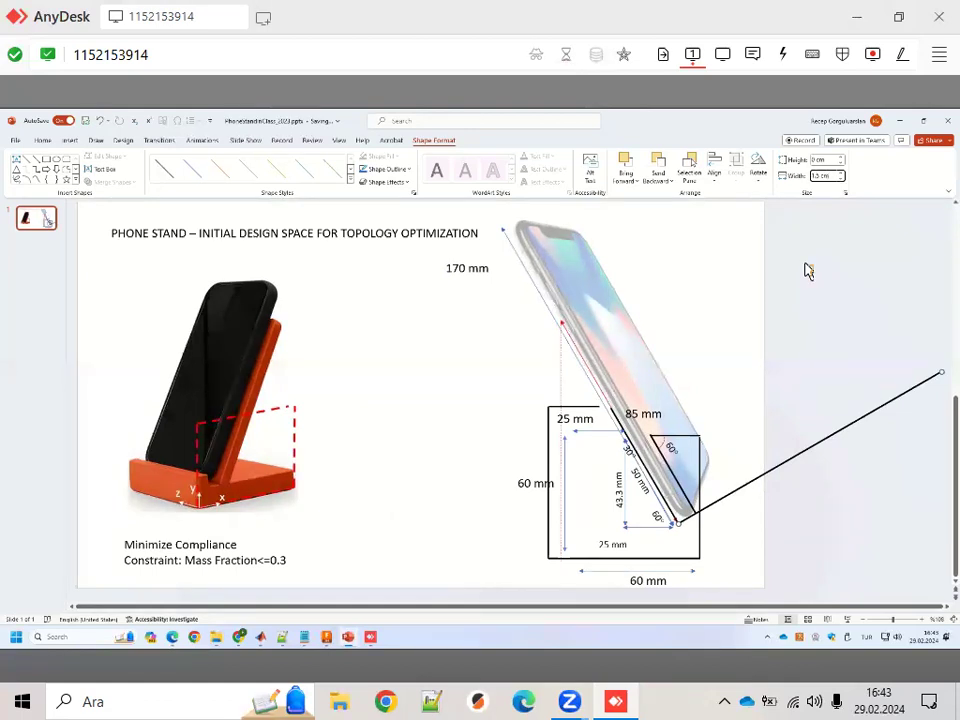
key(ctrl+z)
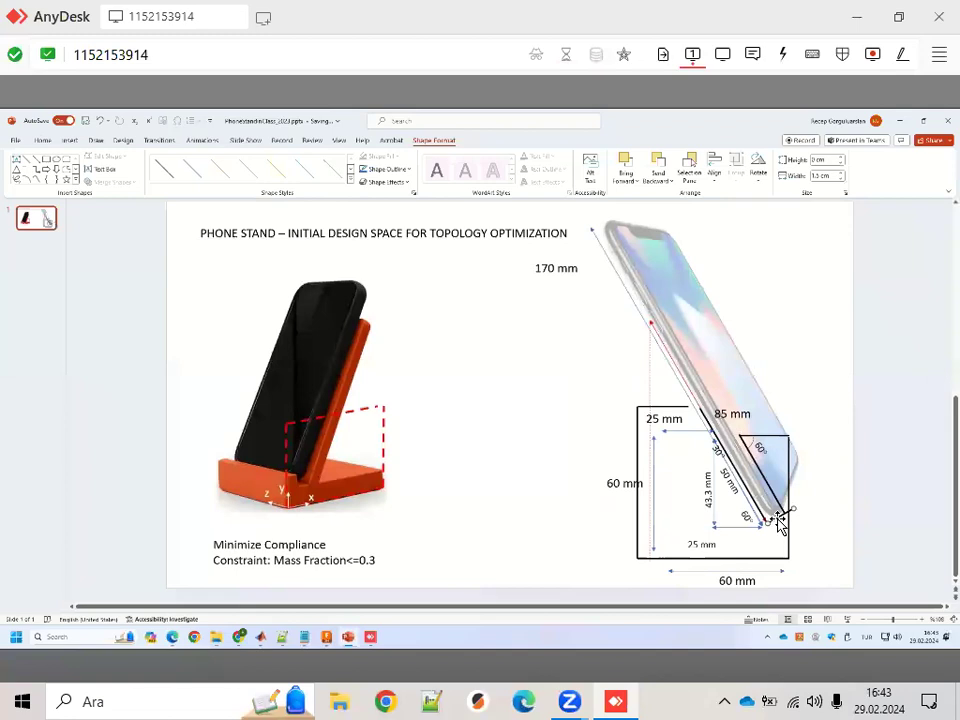
drag(778, 516, 770, 530)
Step: Move the rotated 50 mm label left off the slanted line
click(825, 553)
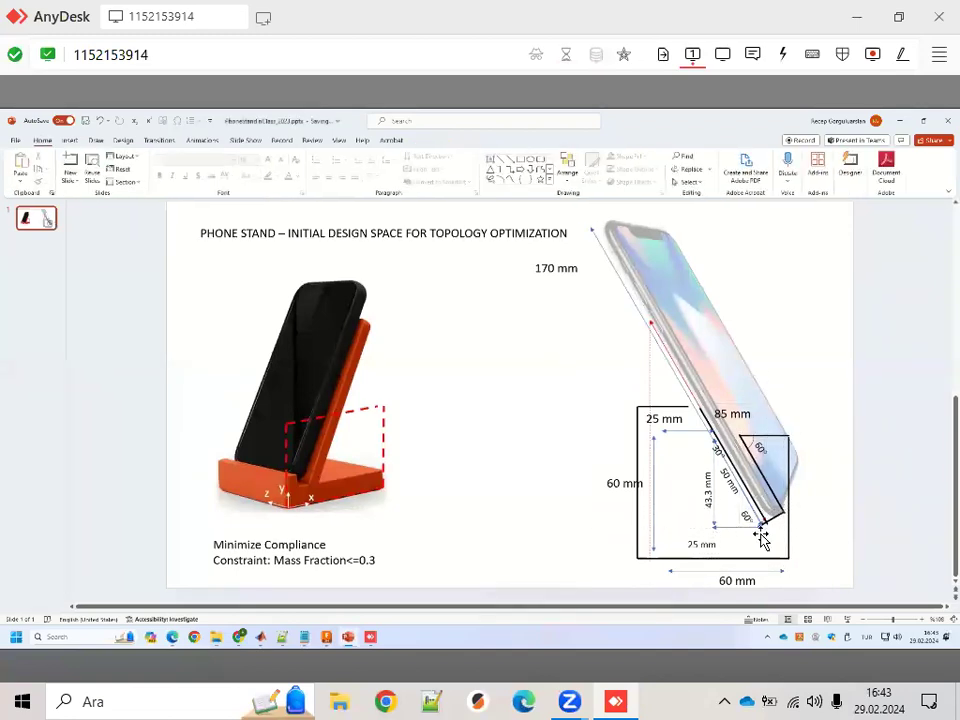
click(745, 512)
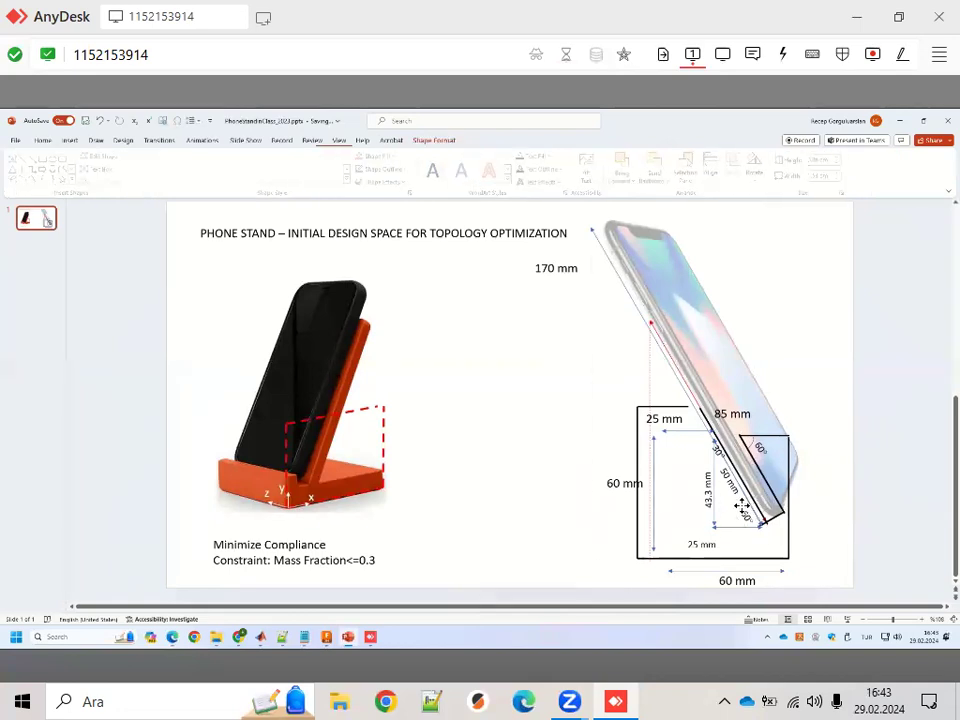
click(740, 508)
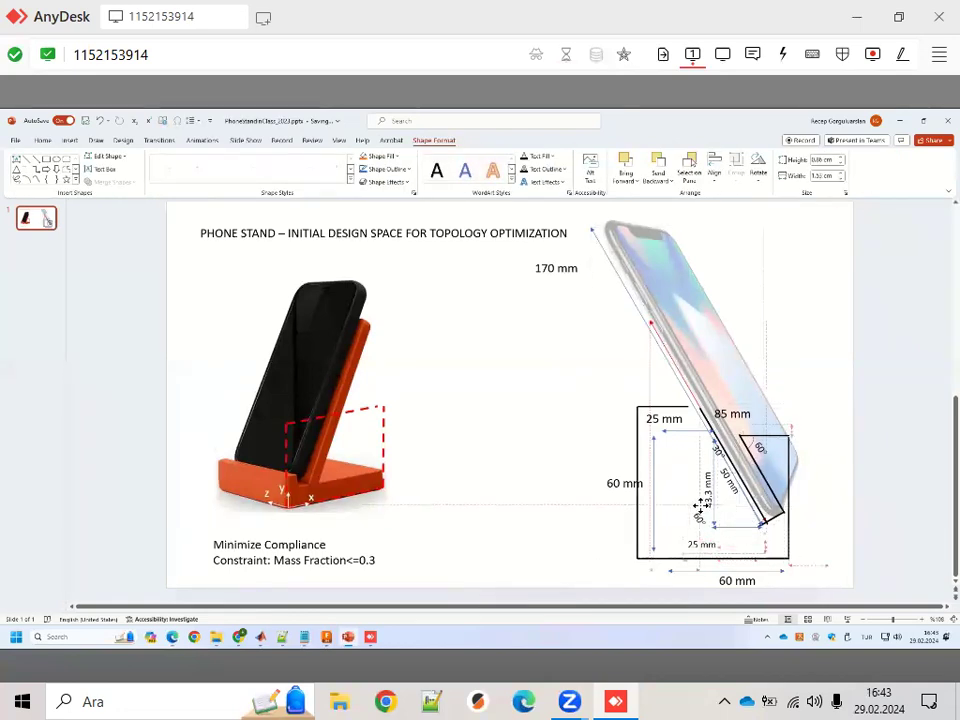
drag(748, 502, 703, 497)
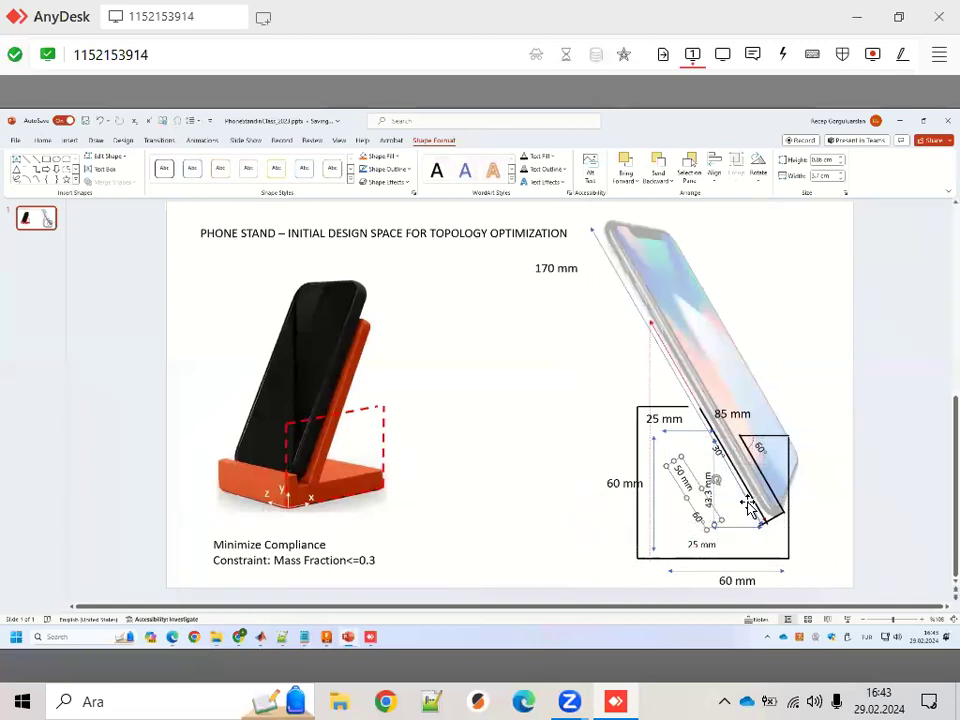
Step: Realign the line beside the slanted edge and shift the red reference line up-left
click(743, 505)
drag(743, 505, 737, 496)
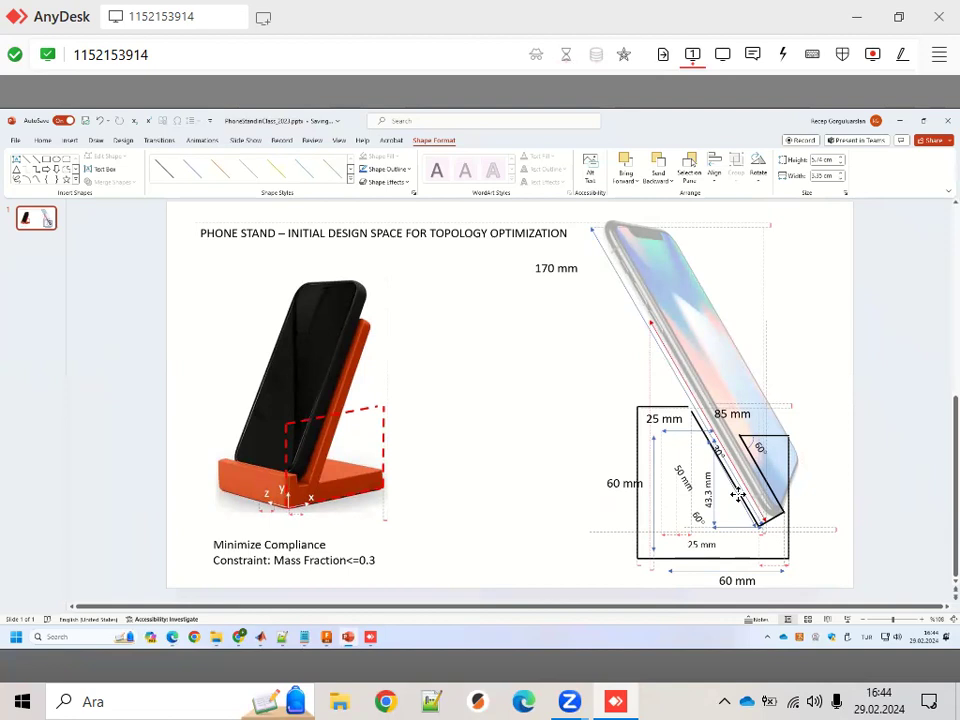
drag(737, 496, 734, 490)
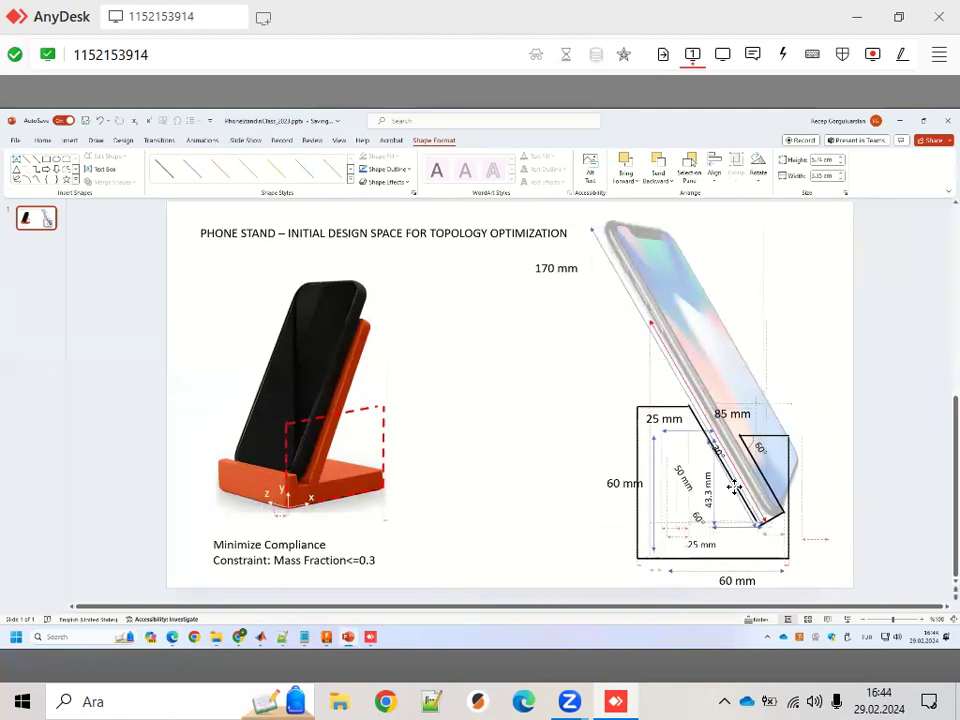
drag(734, 490, 734, 490)
click(676, 369)
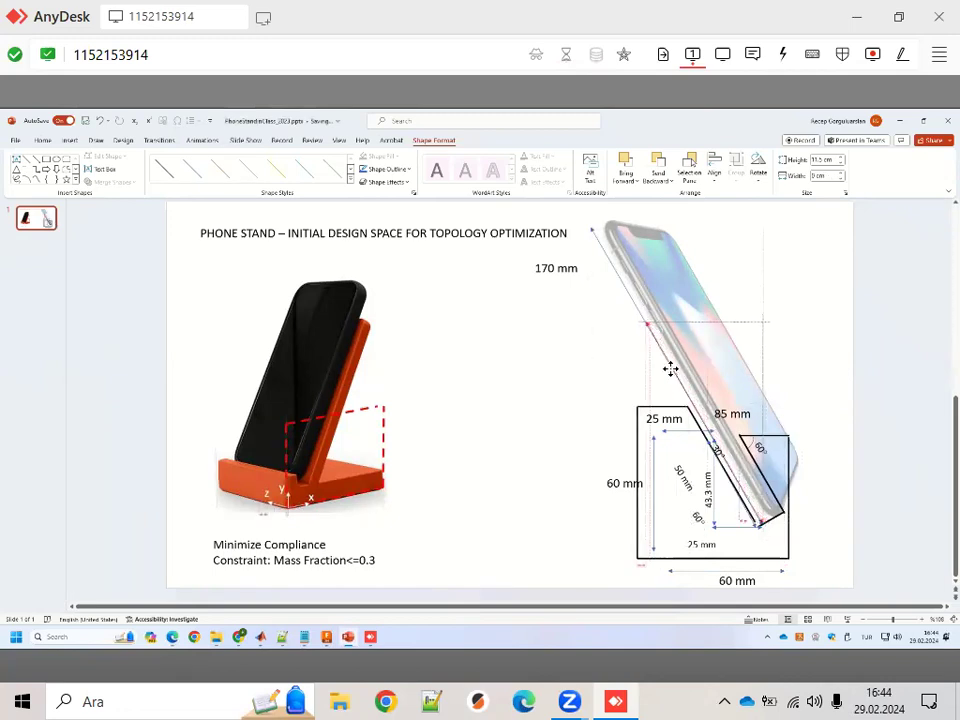
drag(676, 369, 638, 378)
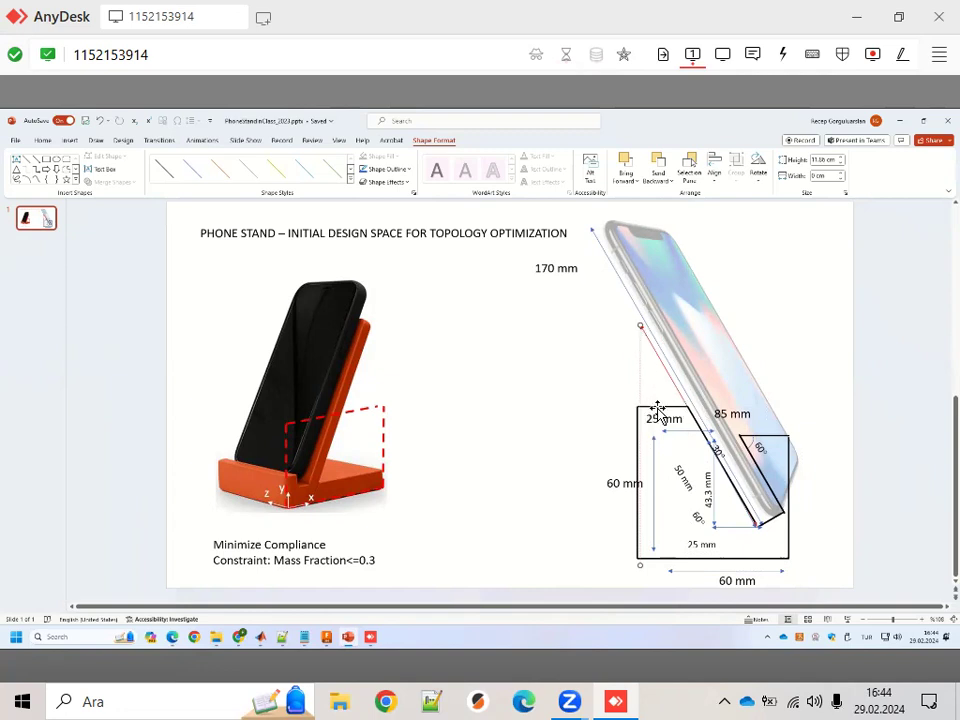
click(666, 410)
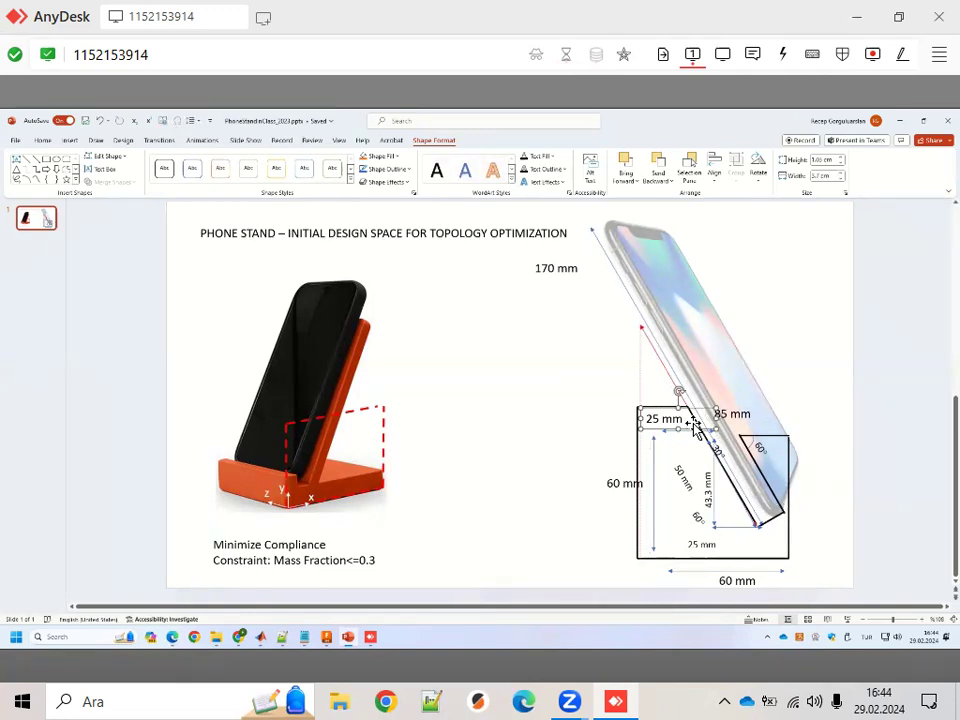
Step: Add a vertical edge at the box's right side and shift the left edge slightly right
click(786, 541)
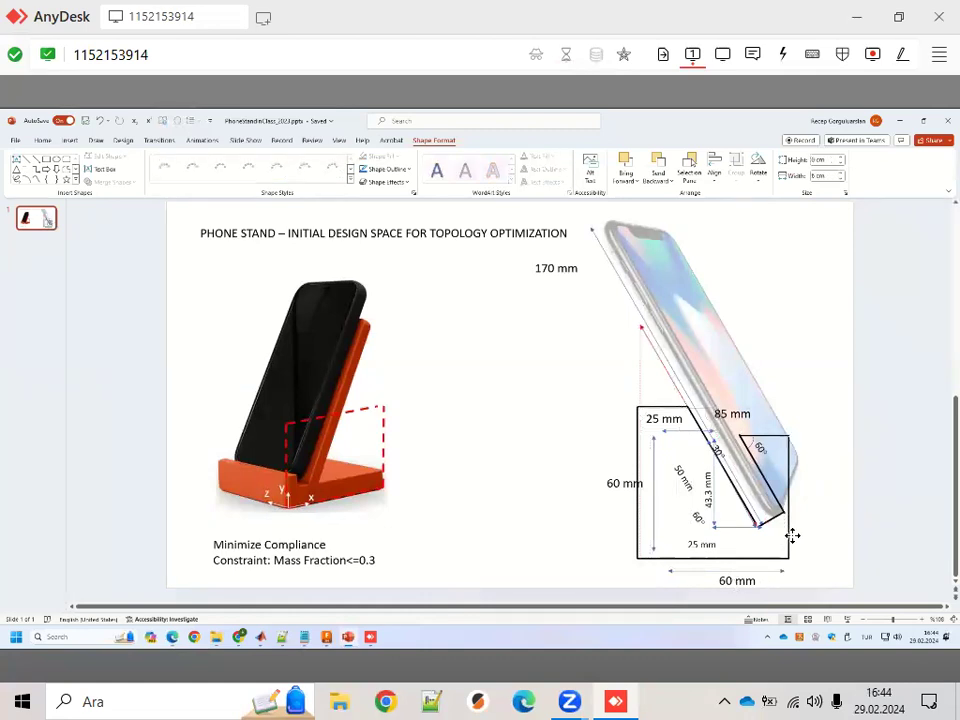
drag(795, 536, 797, 536)
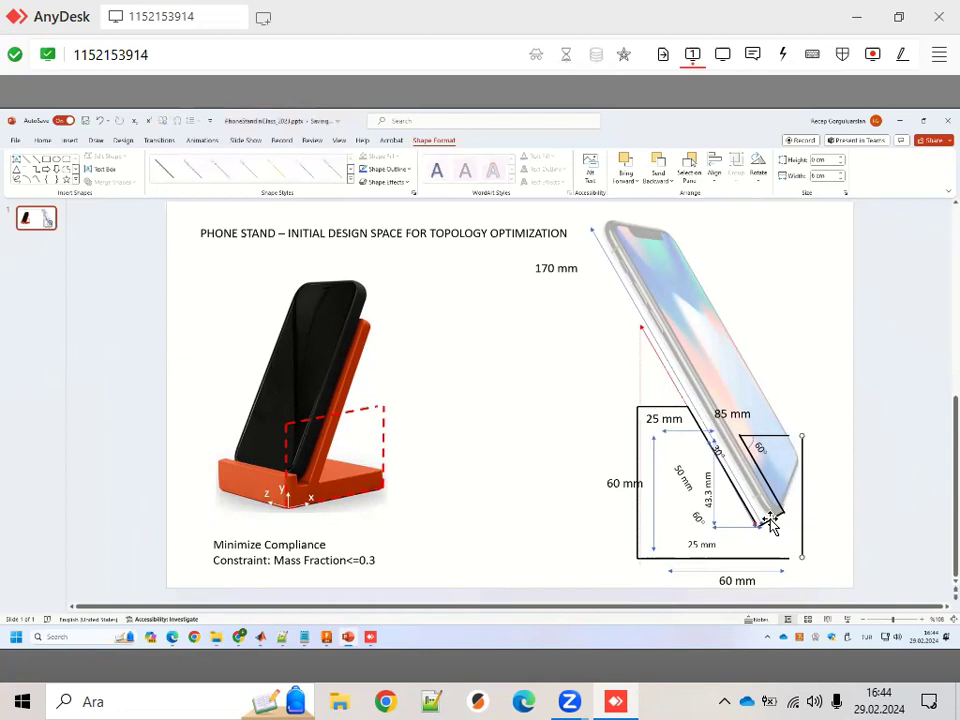
click(640, 365)
drag(640, 365, 666, 357)
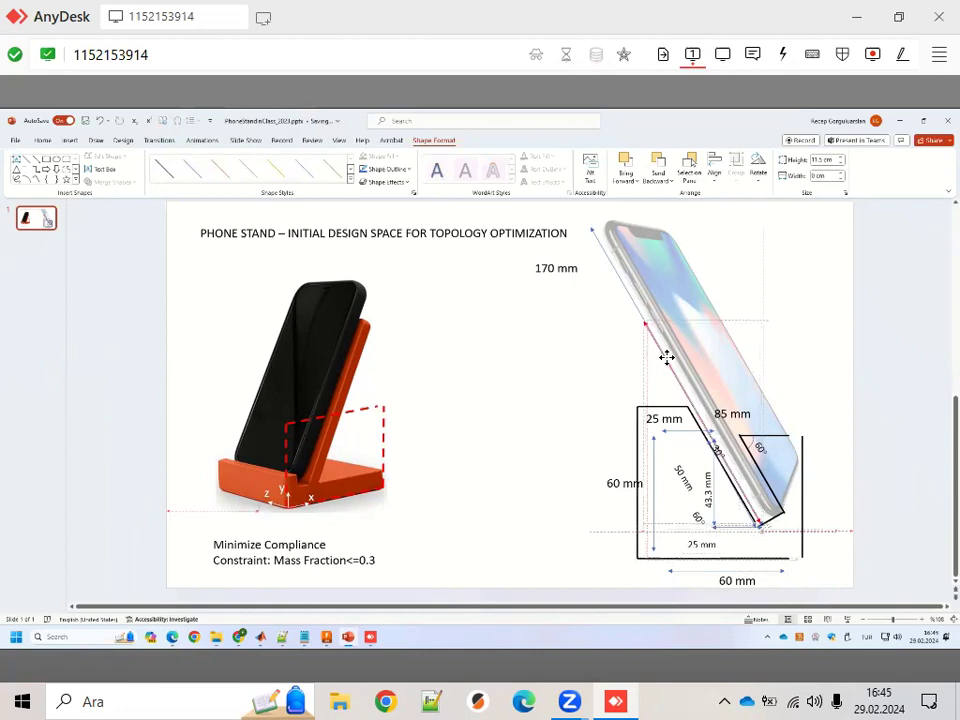
Step: Move the 25 mm label up-left out of the box and realign the diagonal line
click(732, 487)
drag(732, 487, 708, 485)
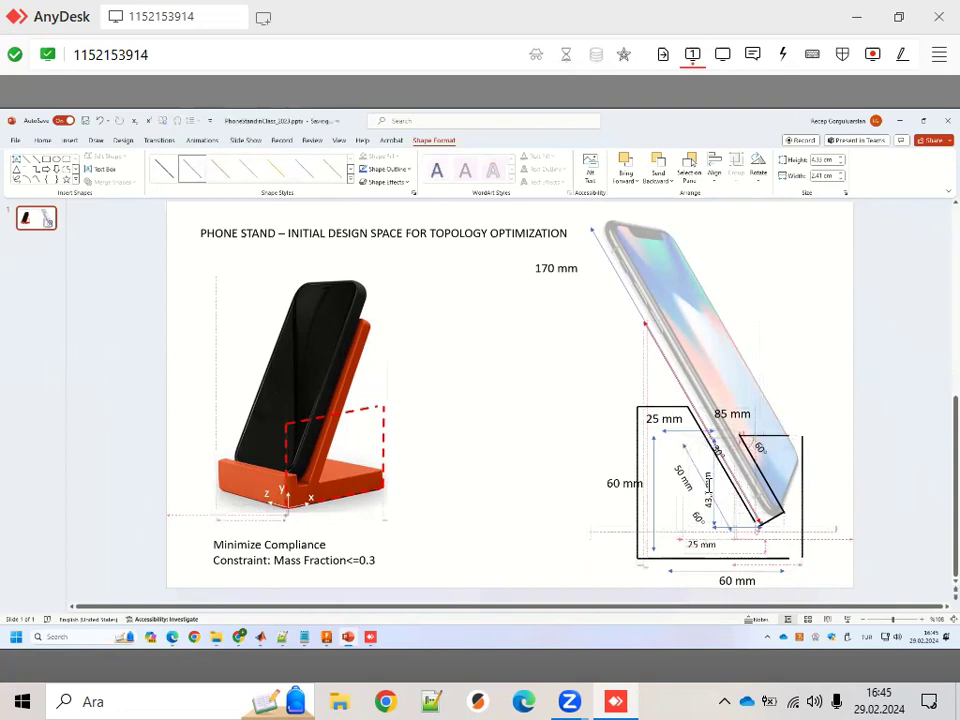
click(670, 410)
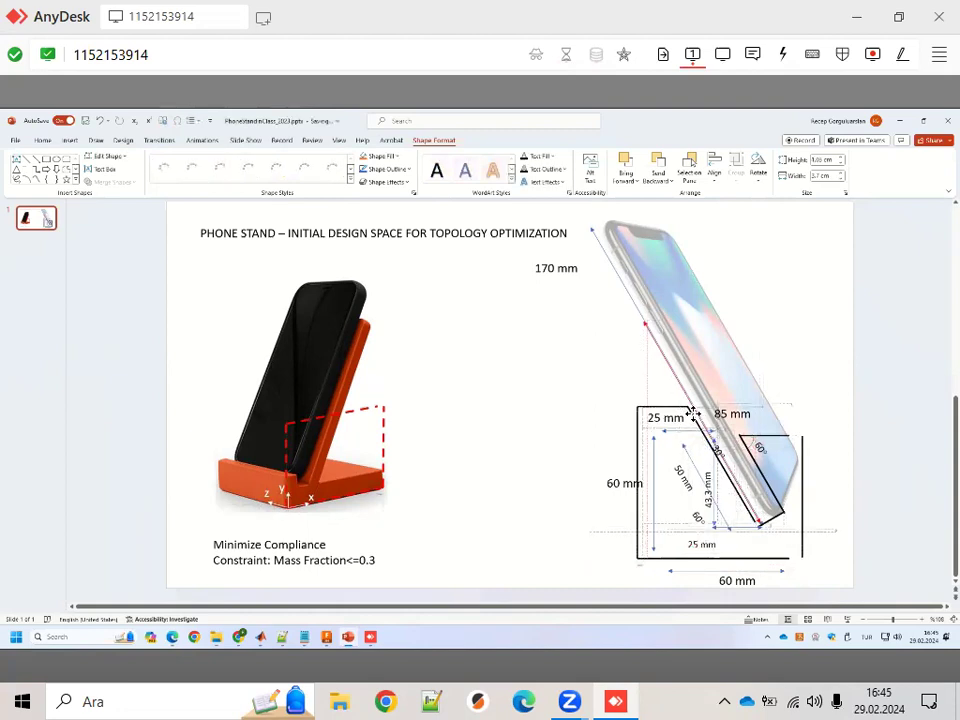
drag(692, 413, 619, 392)
click(770, 437)
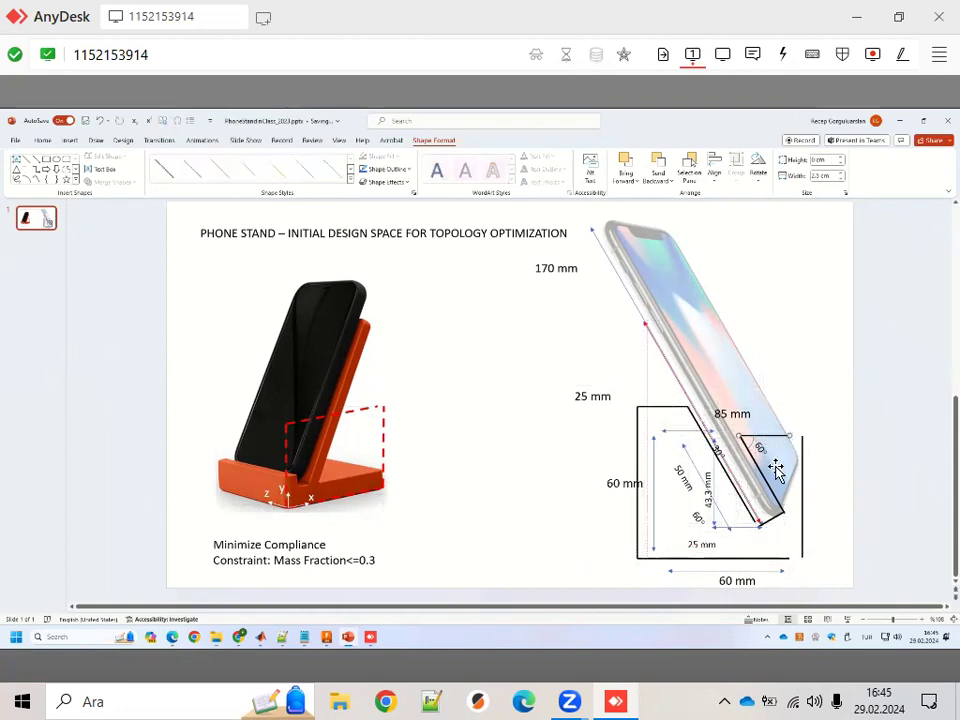
click(734, 485)
drag(734, 485, 775, 514)
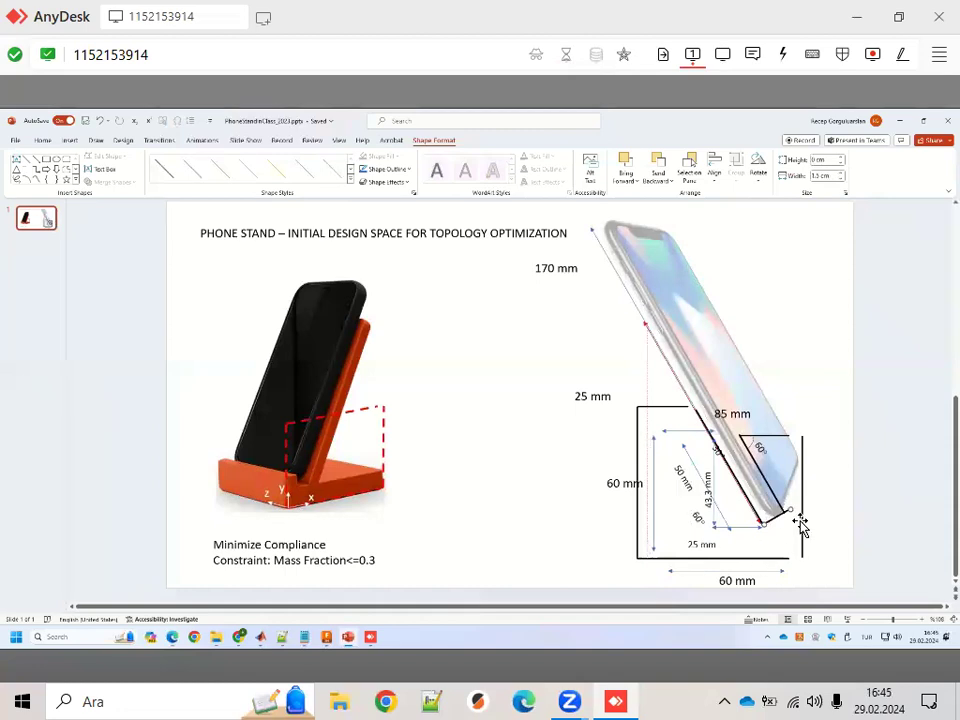
Step: Adjust the right edge and 60° shape, and give the base line a 1.5 length
drag(800, 527, 789, 522)
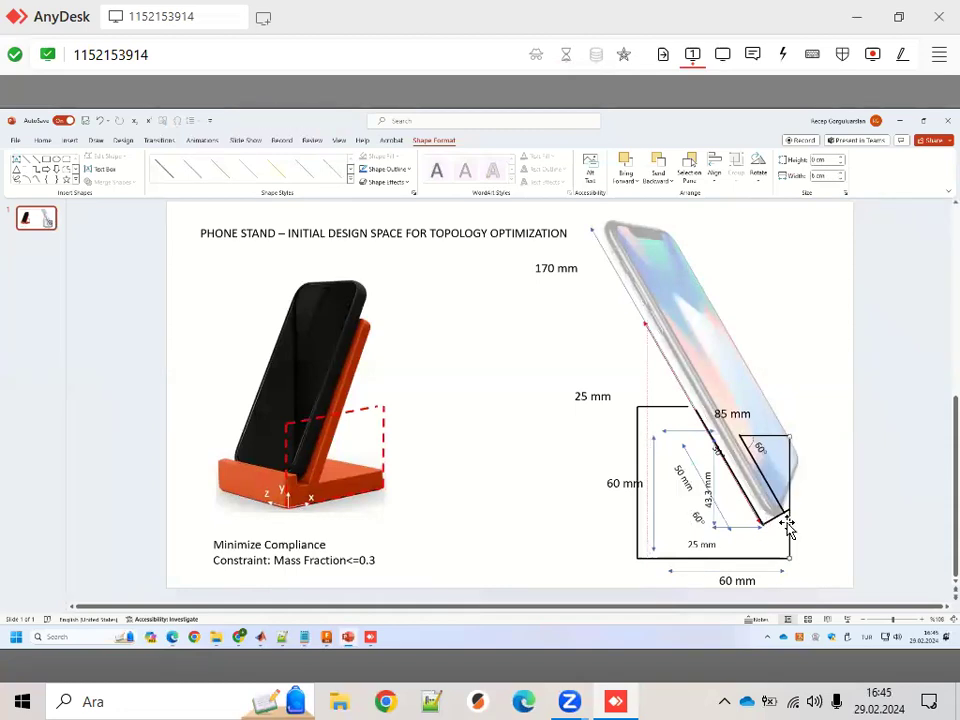
drag(789, 527, 799, 519)
mouse_move(769, 479)
mouse_down()
mouse_move(771, 492)
mouse_move(798, 486)
mouse_up()
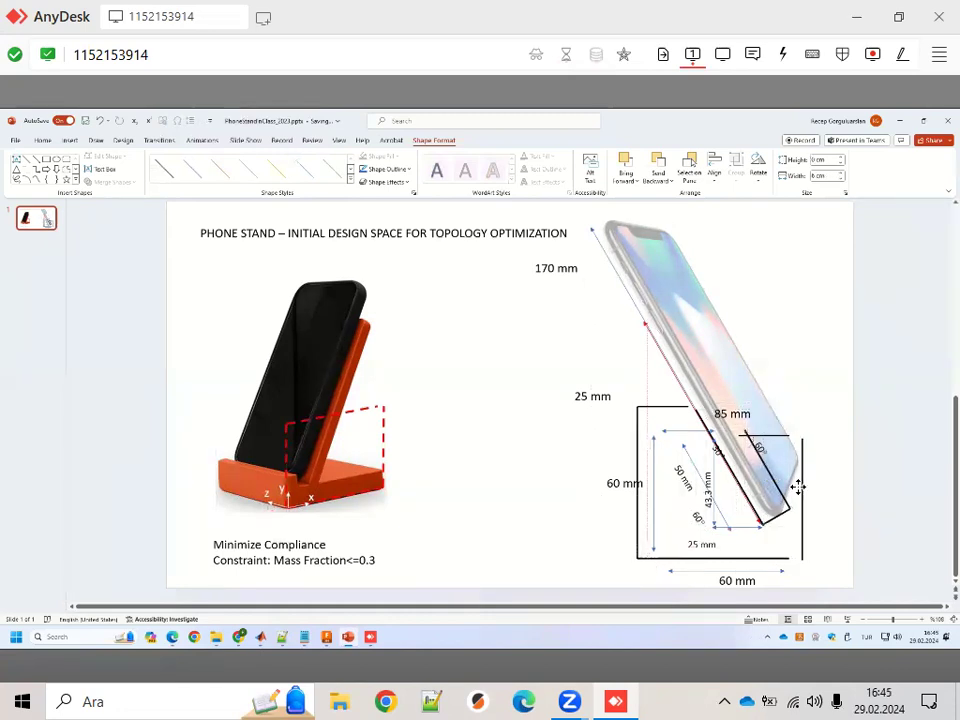
click(738, 553)
click(757, 558)
key(Delete)
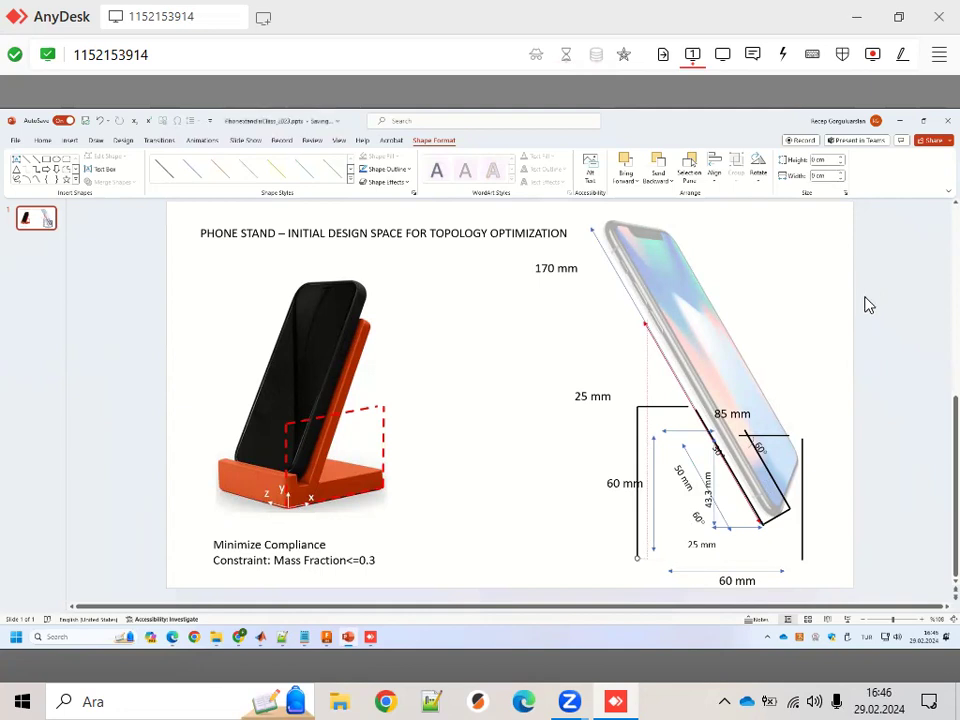
key(ctrl+z)
click(818, 176)
text(1.5)
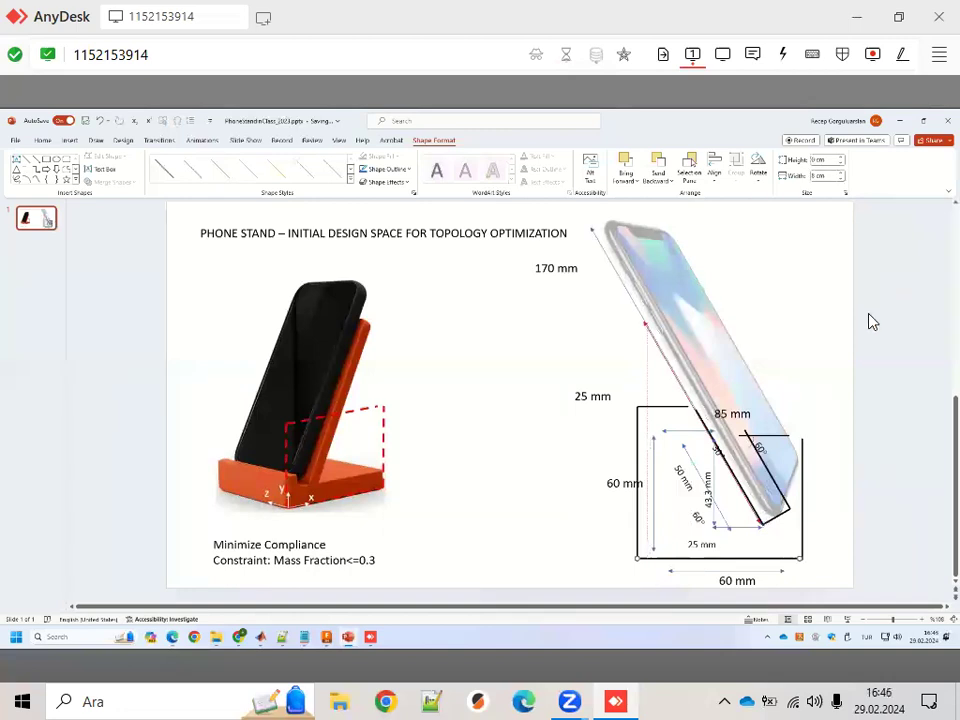
click(838, 532)
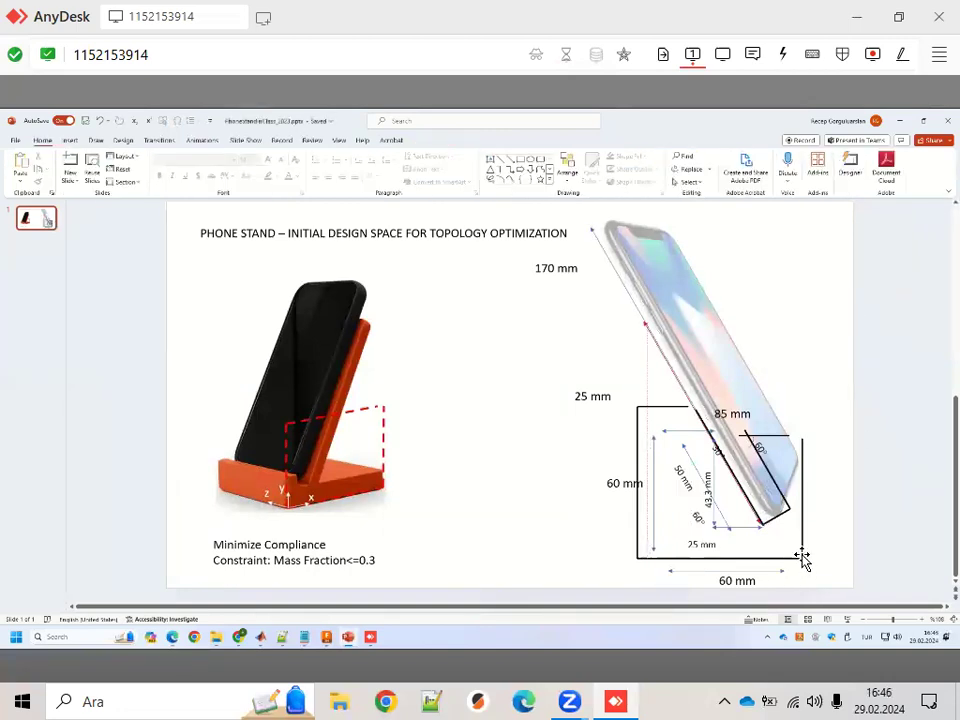
click(797, 519)
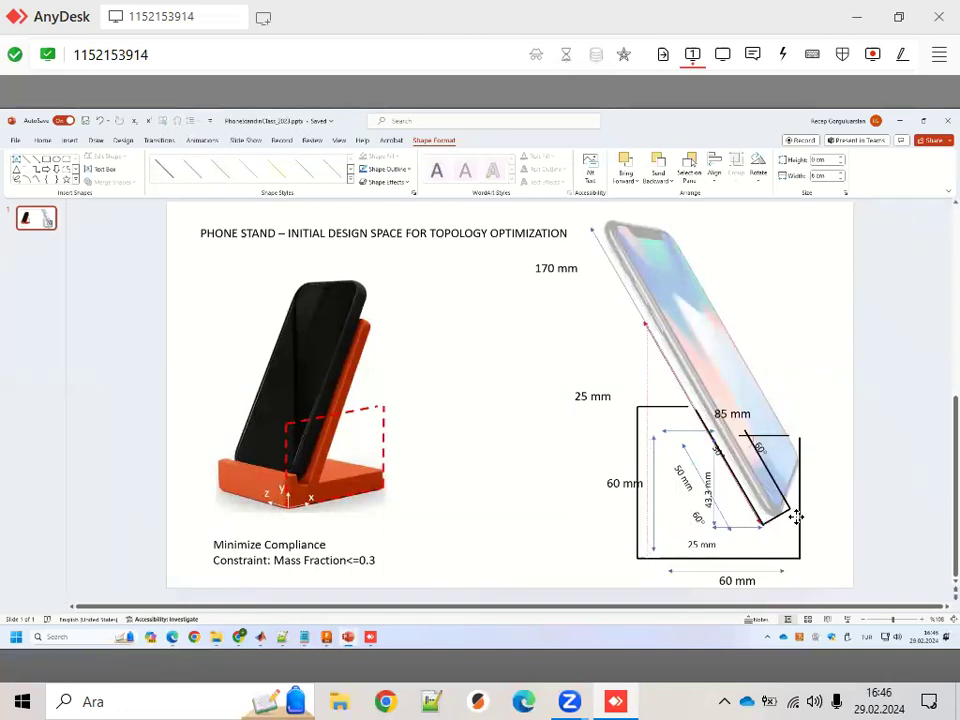
Step: Change the 60 mm bottom label to 80 mm and bring up the File start page
click(718, 580)
key(Delete)
text(8)
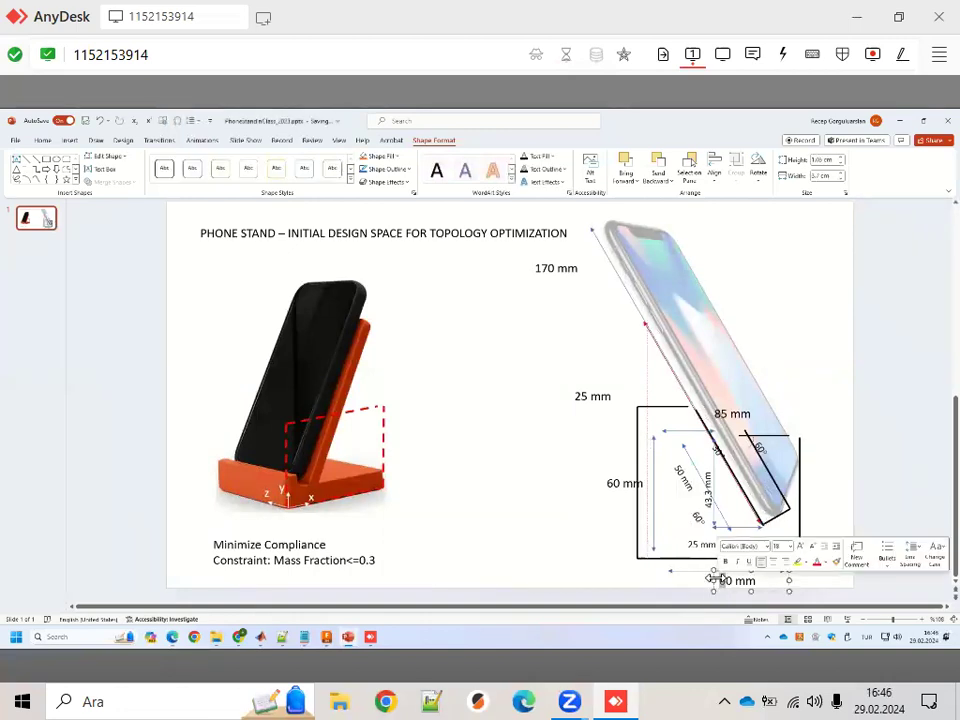
click(16, 140)
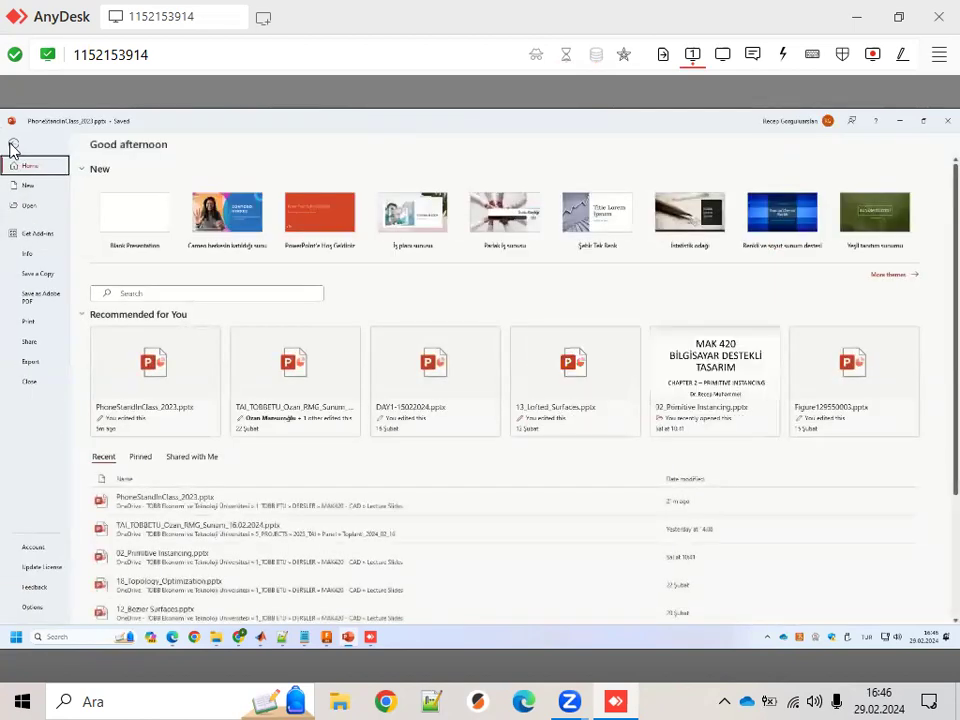
Step: Return to the editor and add a new blank slide after the phone-stand slide
click(12, 145)
right_click(44, 226)
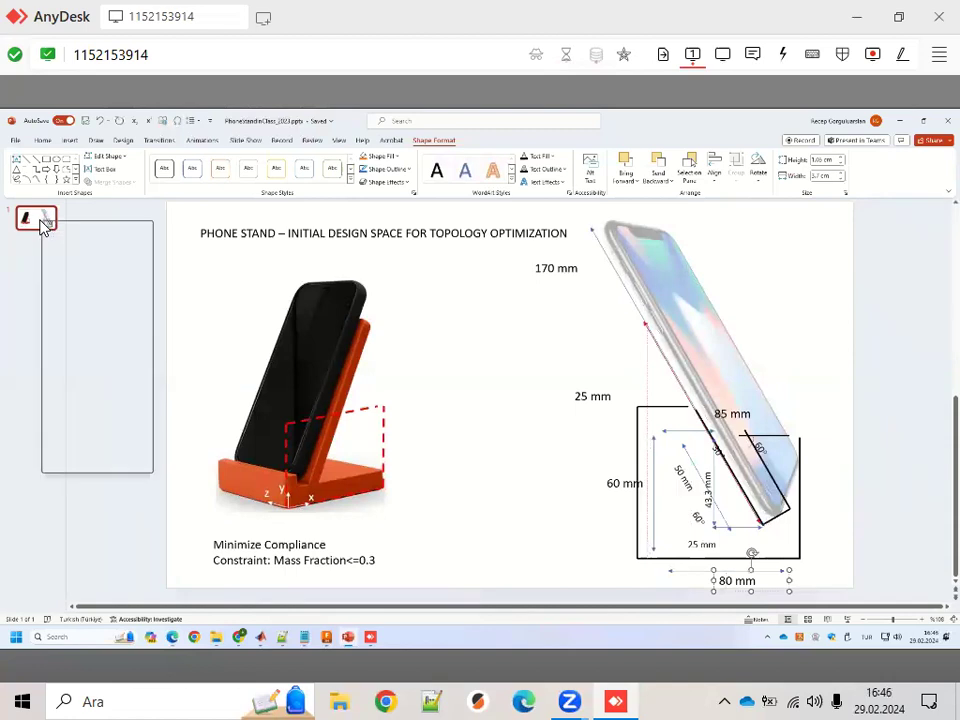
click(68, 259)
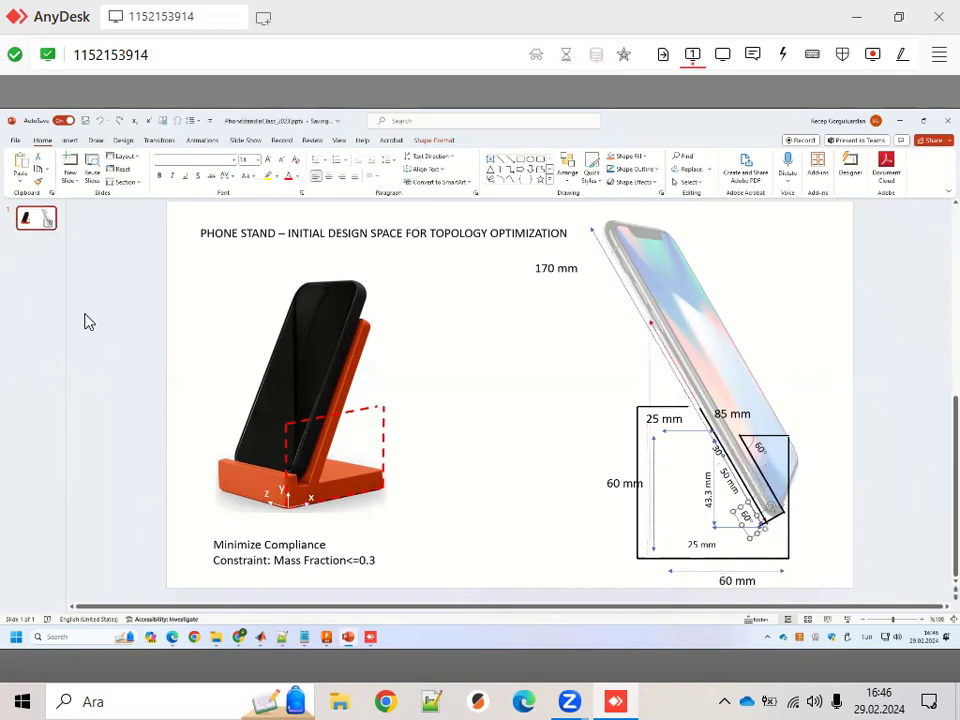
right_click(32, 220)
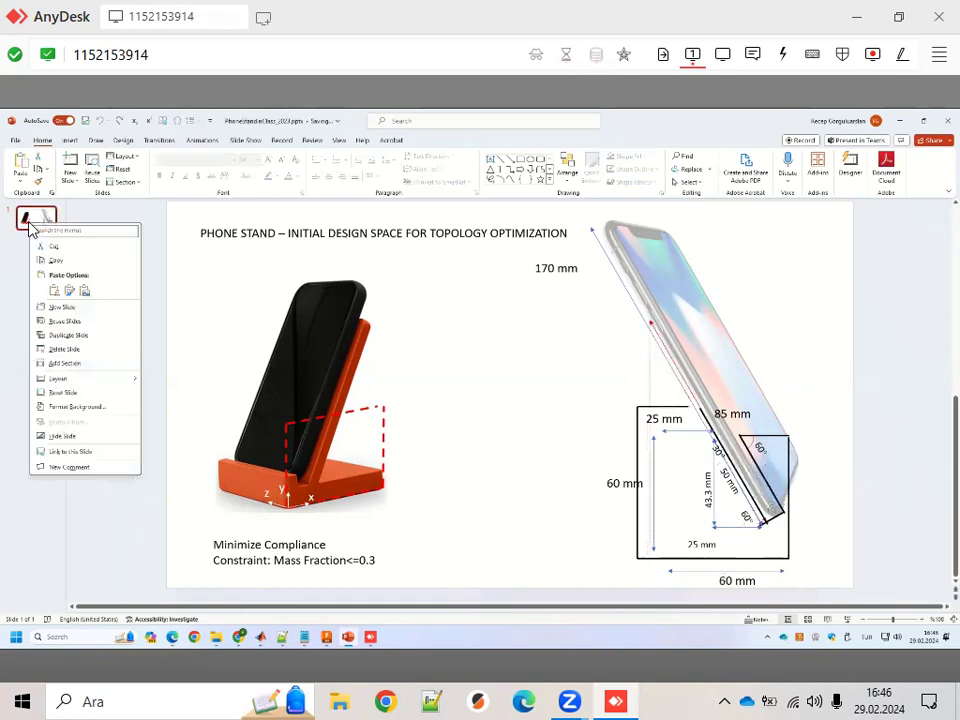
click(56, 309)
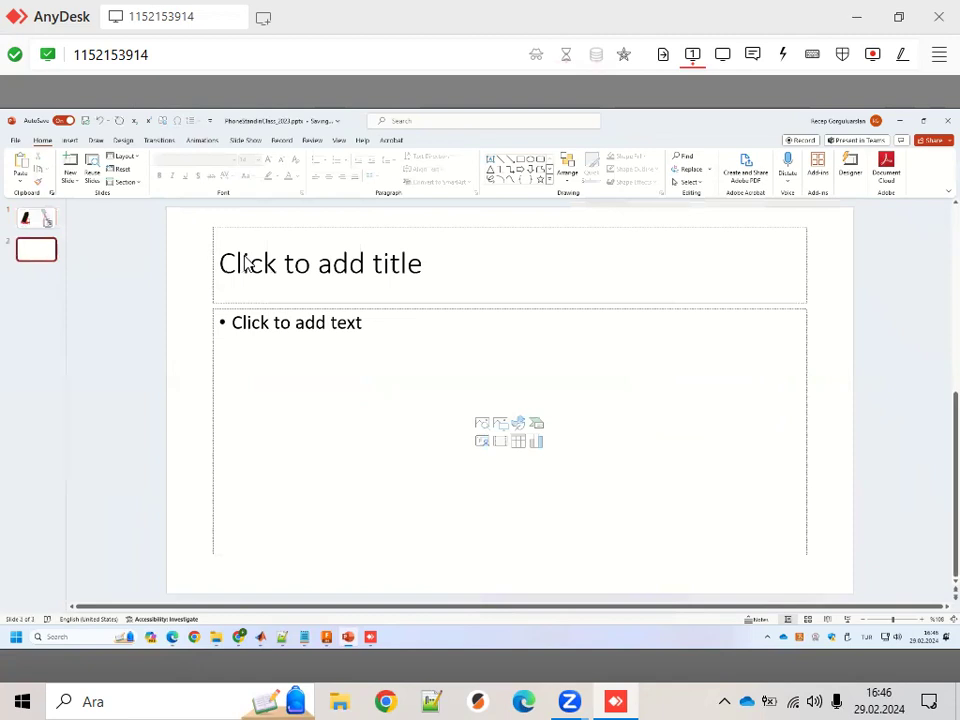
Step: Delete the new slide's placeholders and paste the phone-stand slide with Keep Source Formatting
drag(726, 548, 830, 578)
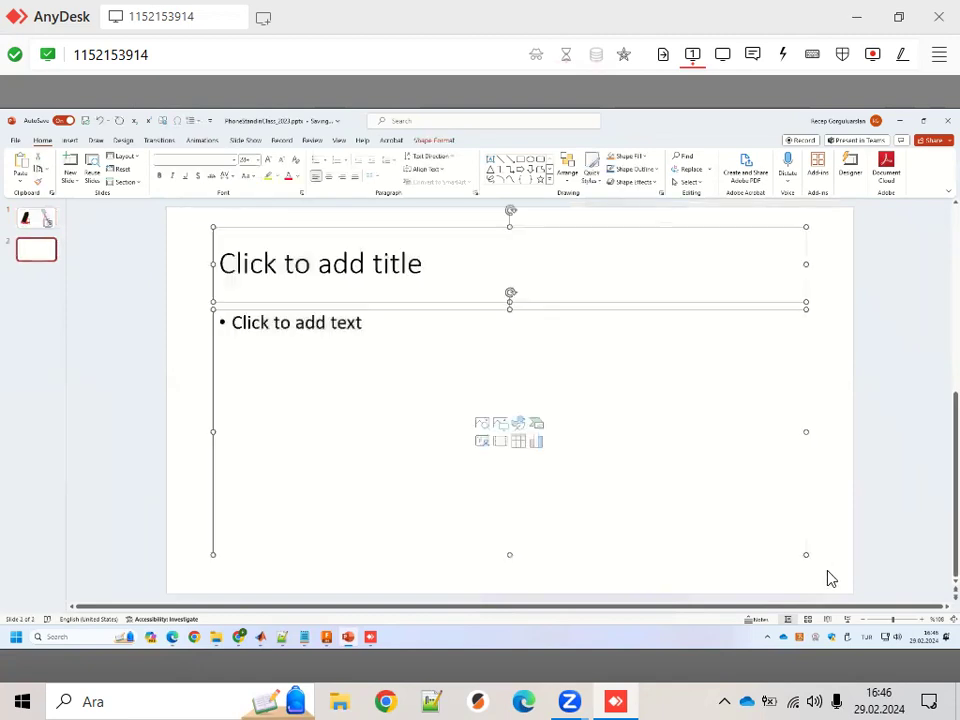
key(Delete)
right_click(280, 270)
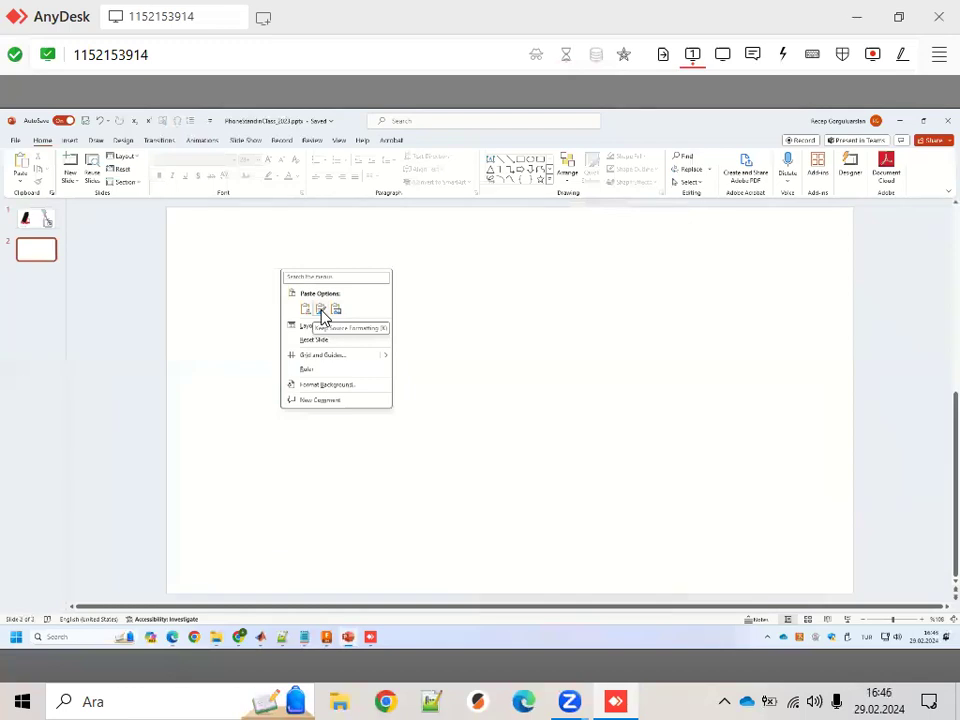
click(321, 311)
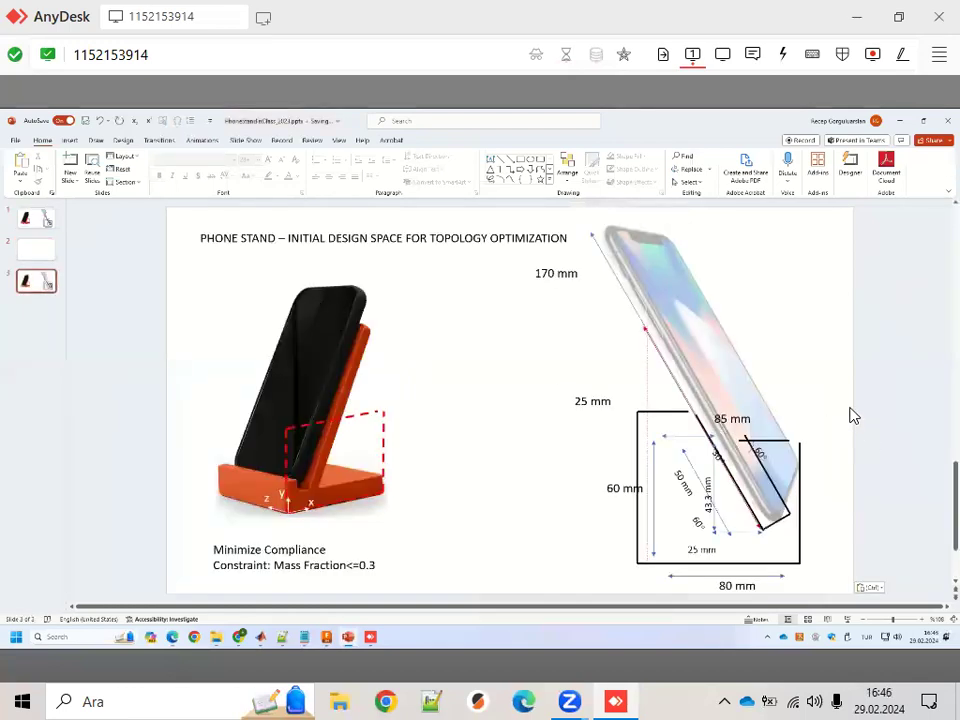
Step: Delete leftover blank slide 2 and align the box's top lines with its corners
click(33, 249)
key(Delete)
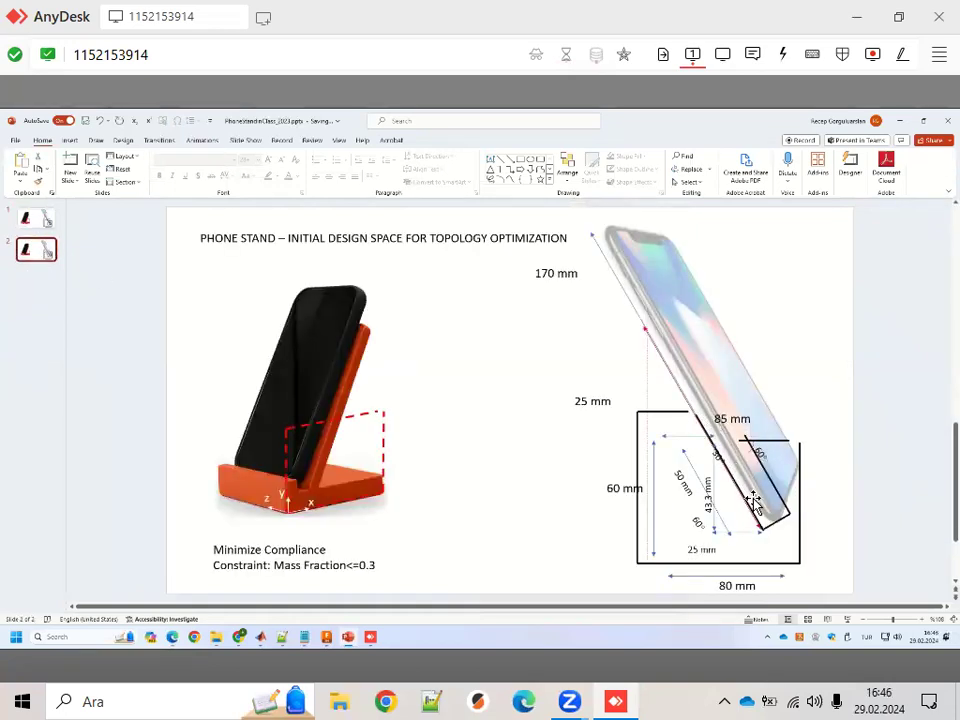
click(679, 414)
drag(681, 411, 638, 414)
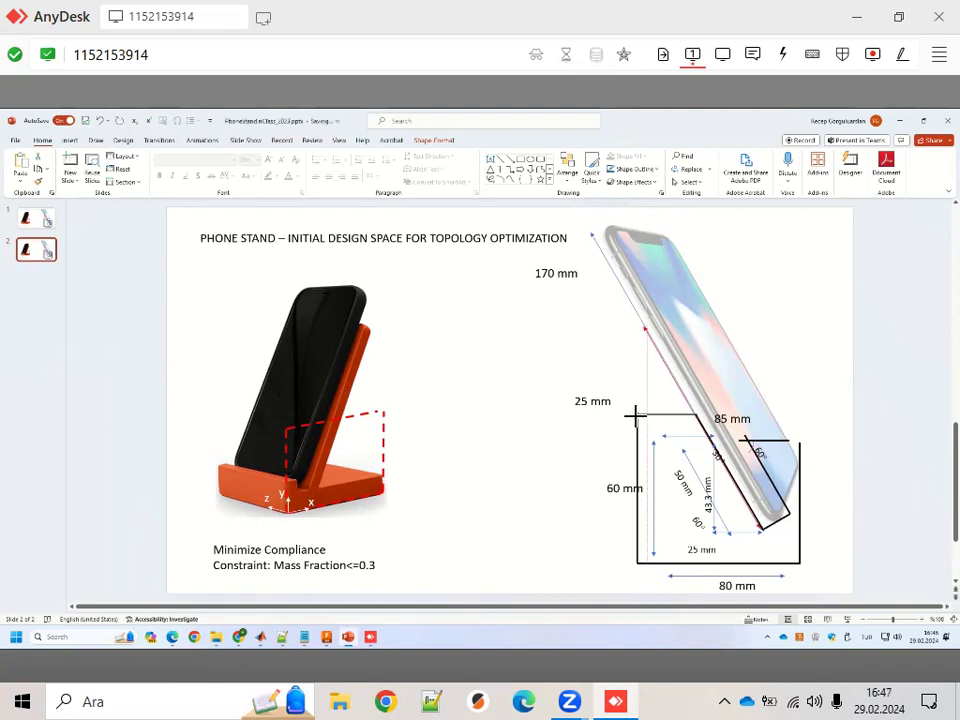
drag(673, 414, 673, 414)
drag(781, 445, 785, 419)
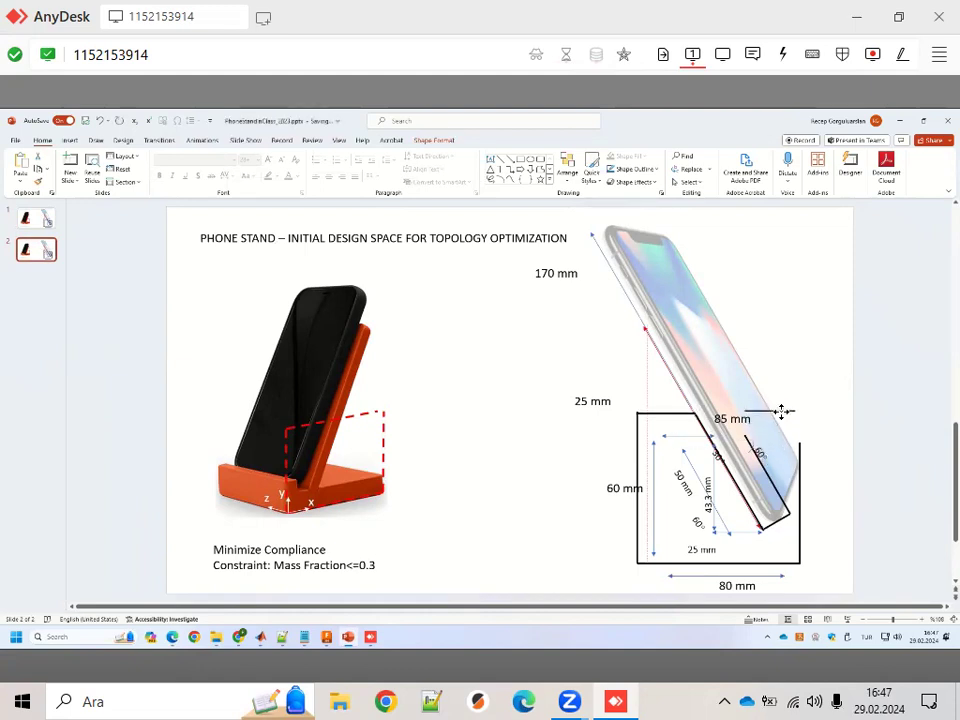
drag(788, 414, 797, 413)
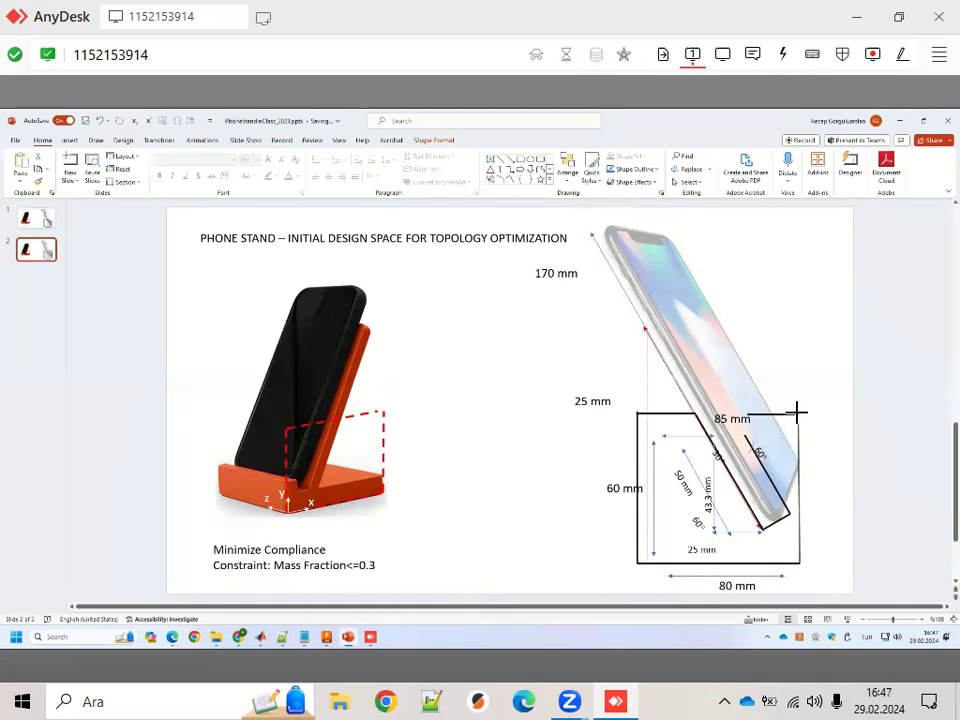
Step: Give the box's right edge line a width of 0 cm and height of 4 cm
click(797, 418)
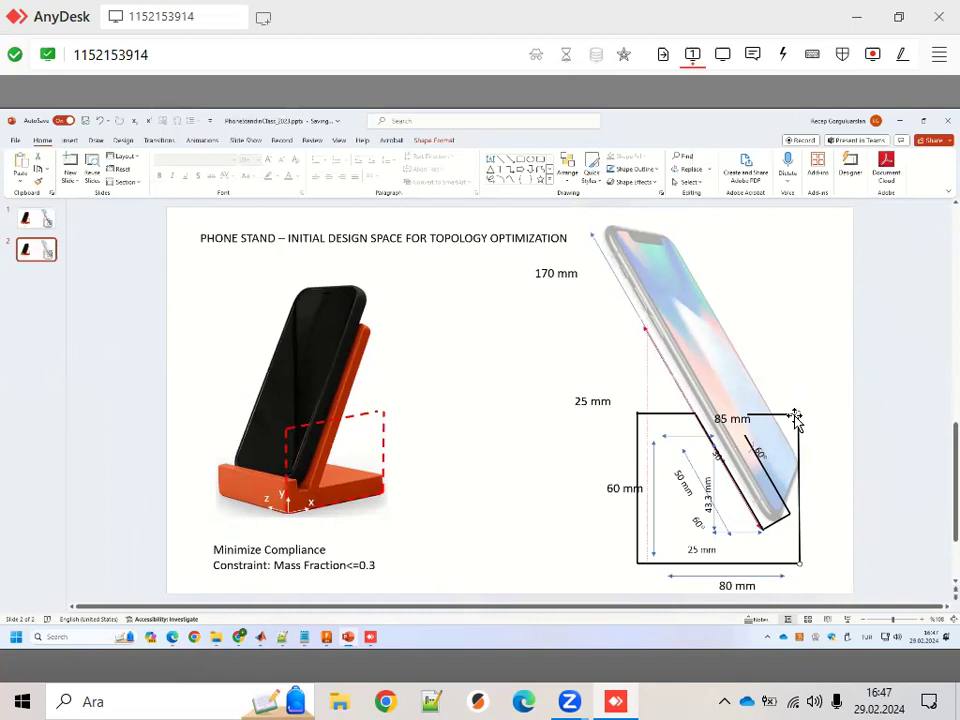
click(434, 140)
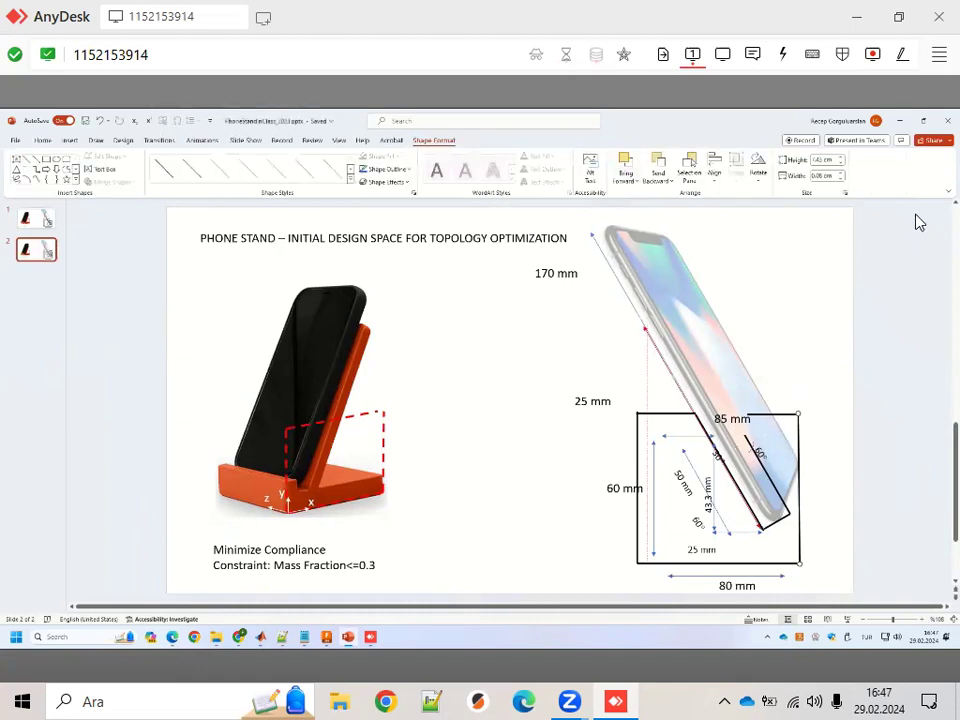
click(821, 176)
text(0)
key(Return)
click(826, 160)
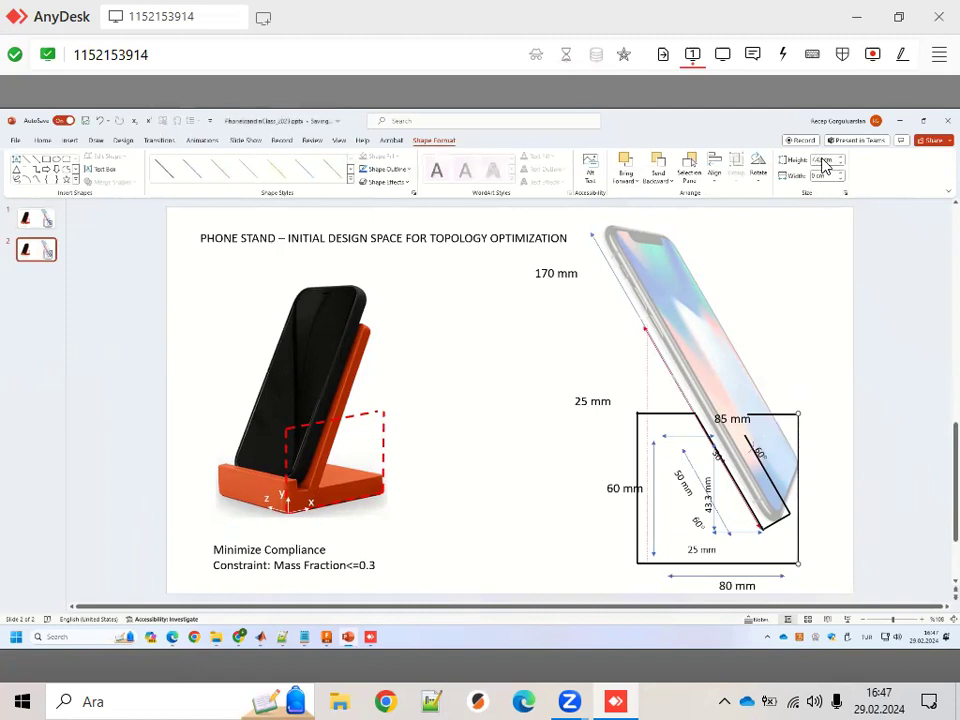
text(4)
key(Return)
Step: Move the 60 mm height label box further left and make it narrower
click(613, 488)
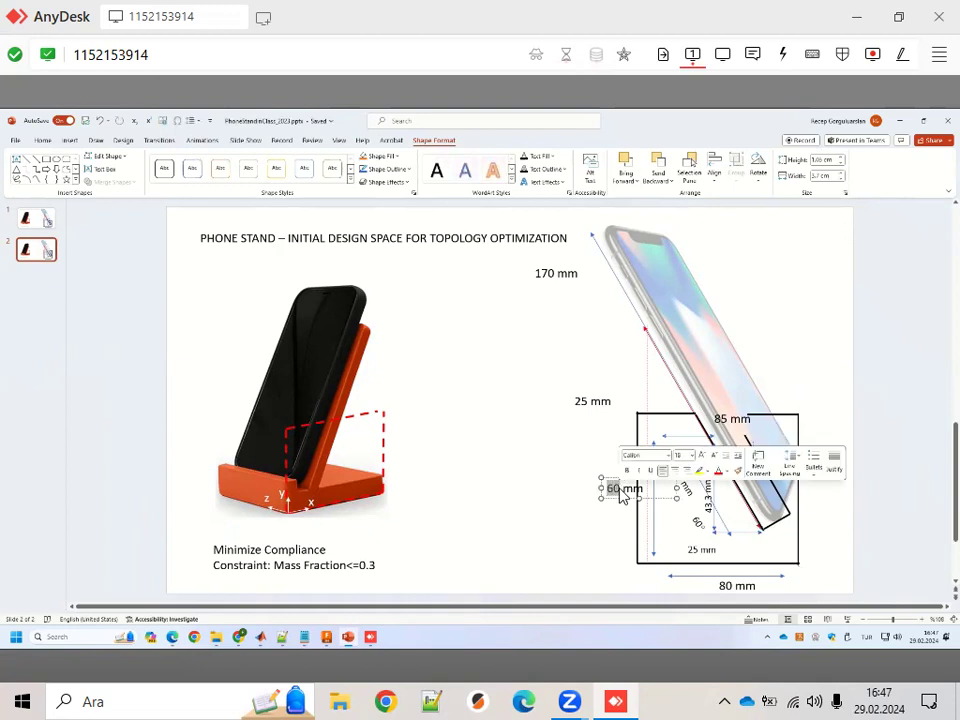
key(Return)
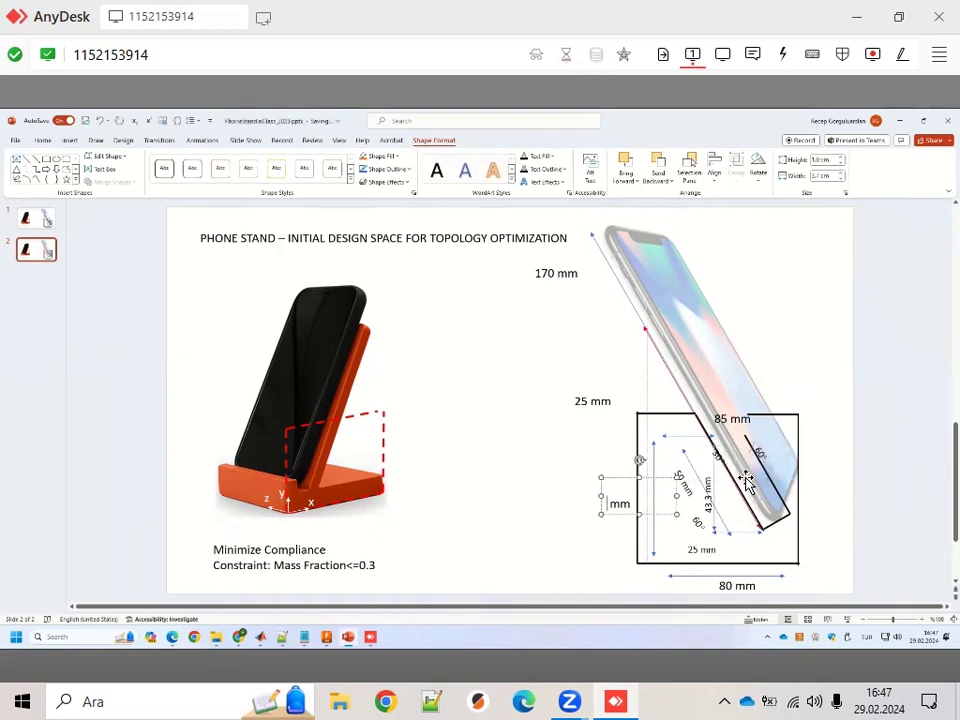
mouse_move(600, 505)
mouse_down()
mouse_move(543, 494)
mouse_move(590, 497)
mouse_up()
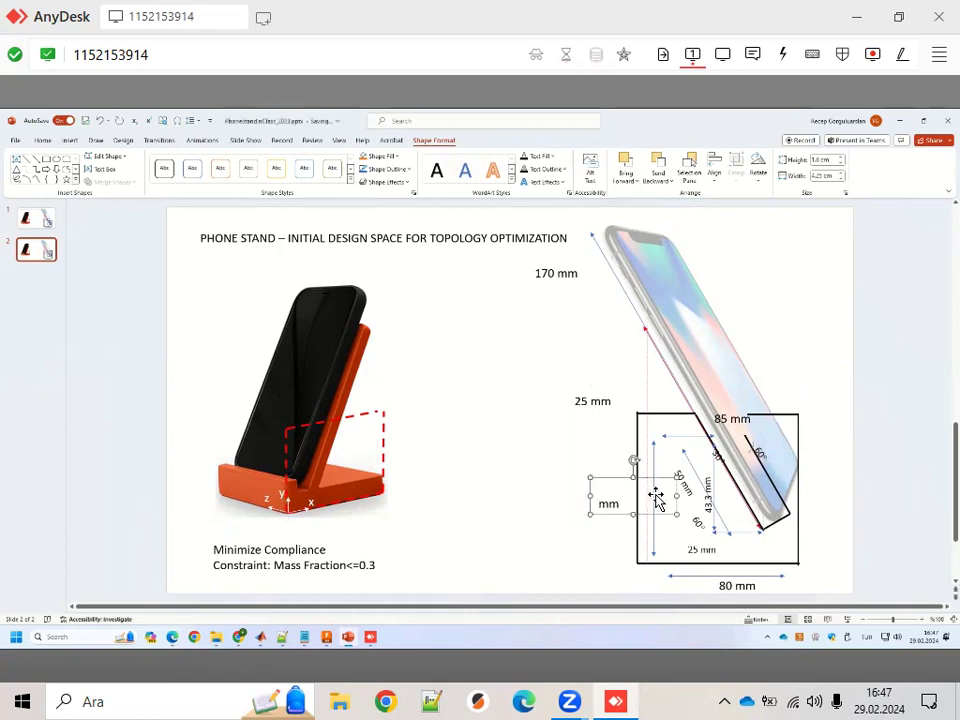
drag(677, 495, 657, 493)
Step: Change the left height label text from 60 mm to 75 mm
click(611, 492)
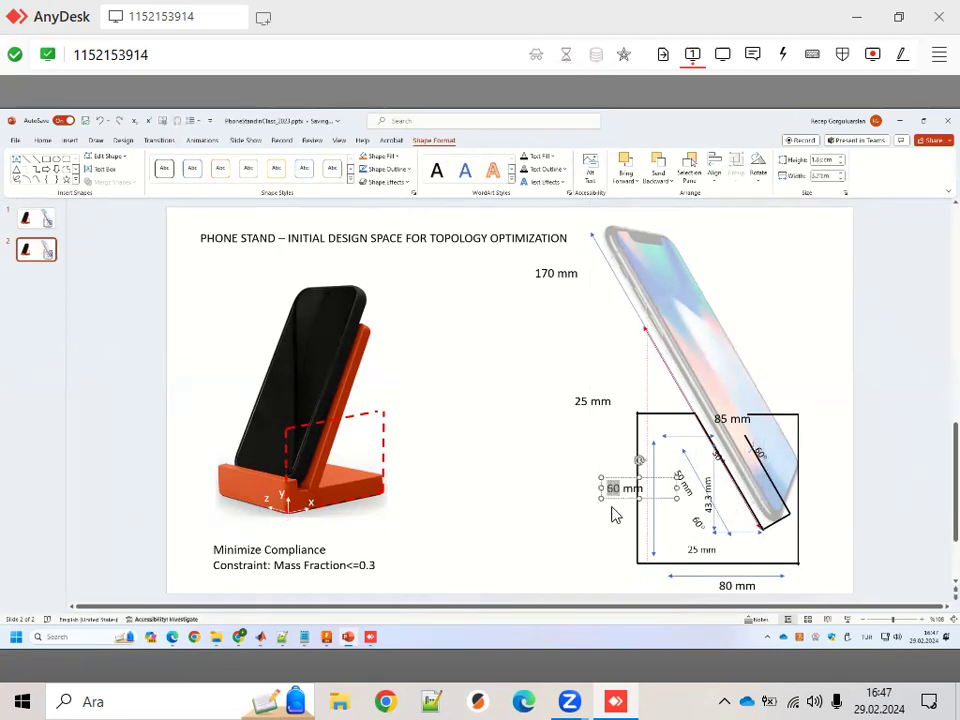
text(60)
key(BackSpace)
text(75)
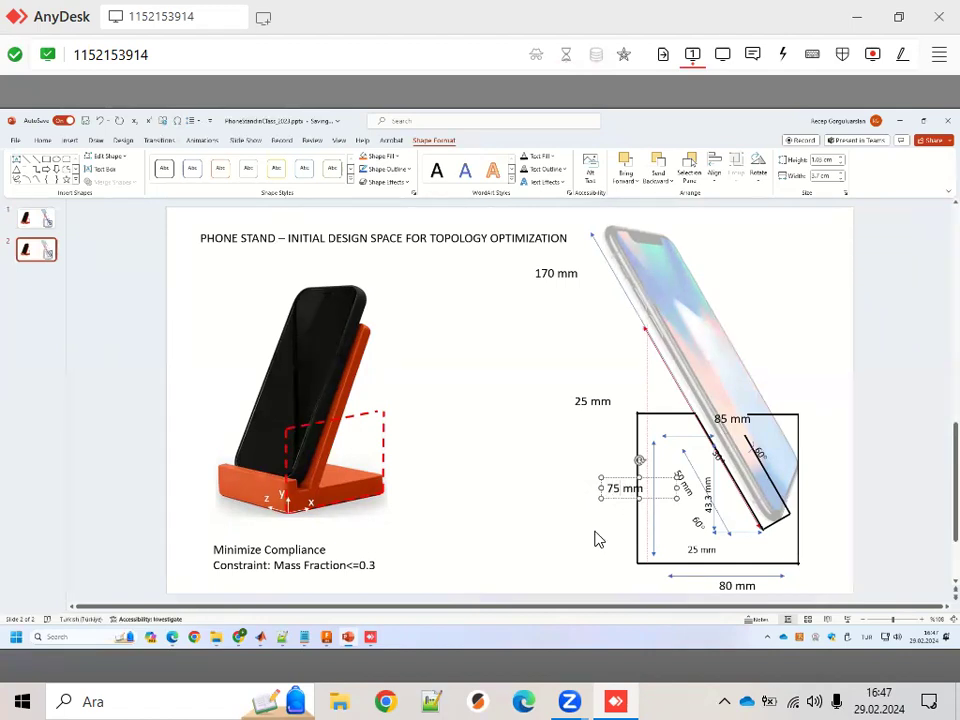
click(596, 538)
click(763, 462)
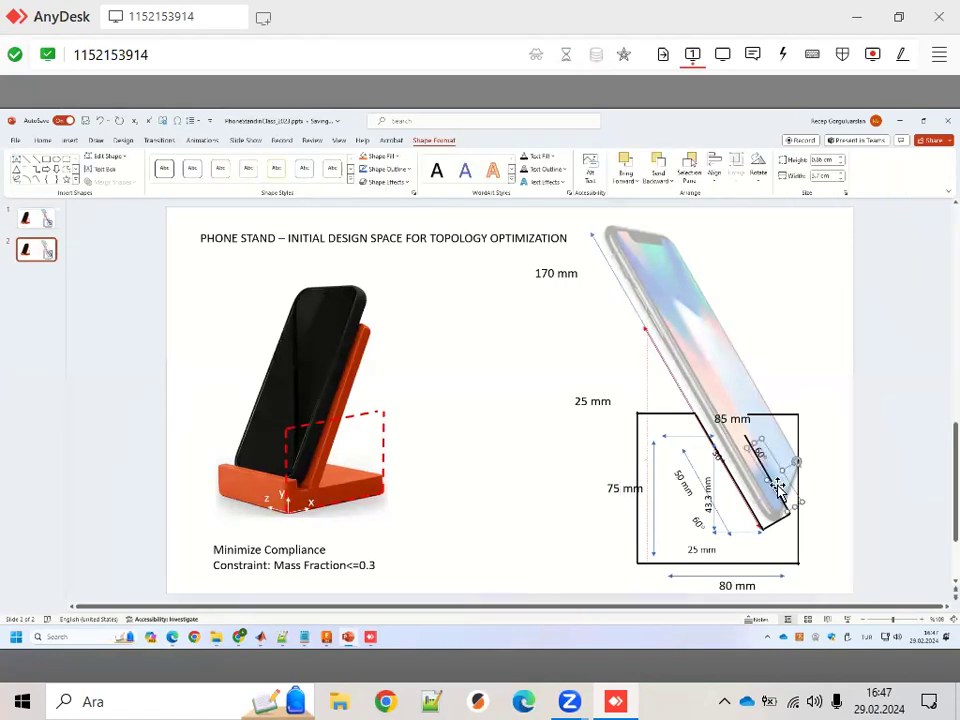
Step: Nudge the 60° angle marks, check the top edge segment's width, then bring up the Fusion 360 phone-stand design
mouse_move(743, 420)
mouse_down()
mouse_move(737, 411)
mouse_move(754, 420)
mouse_move(798, 414)
mouse_up()
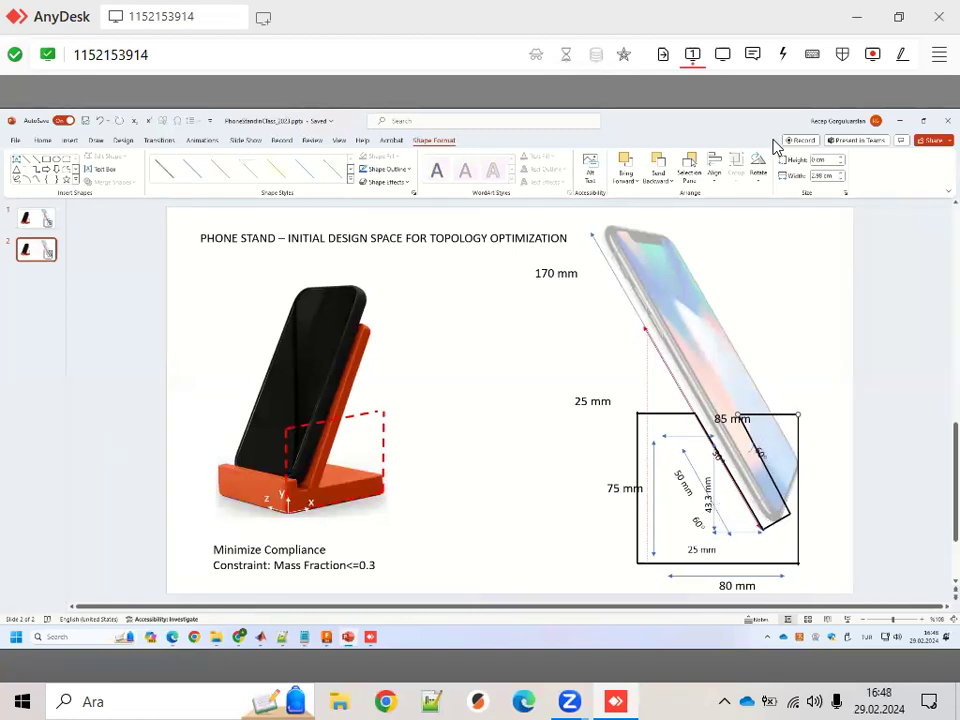
click(664, 414)
click(820, 177)
click(819, 177)
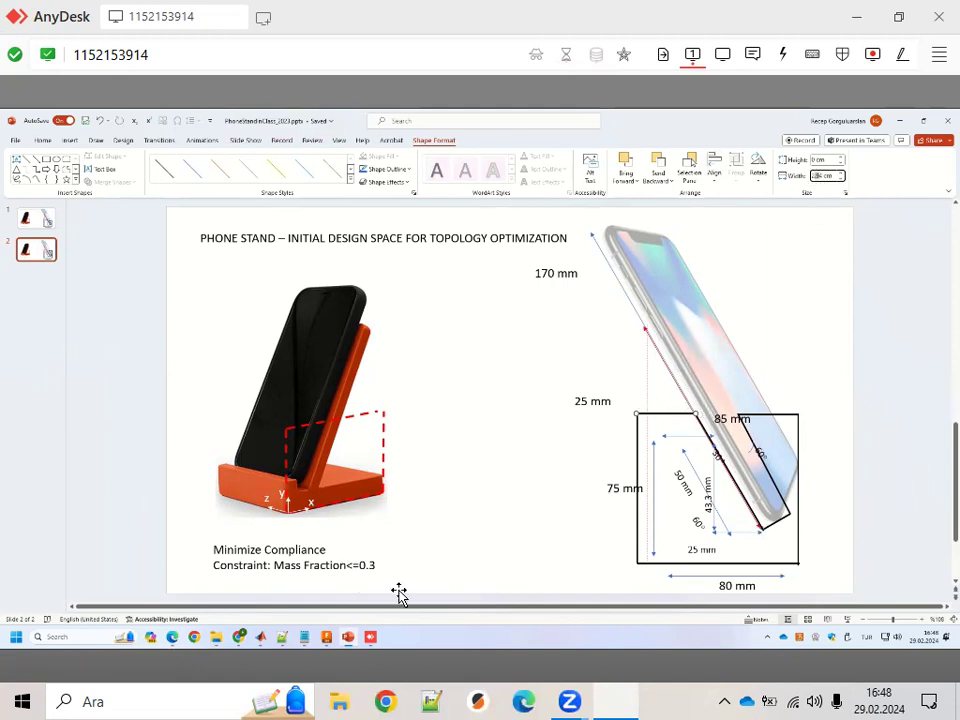
click(327, 641)
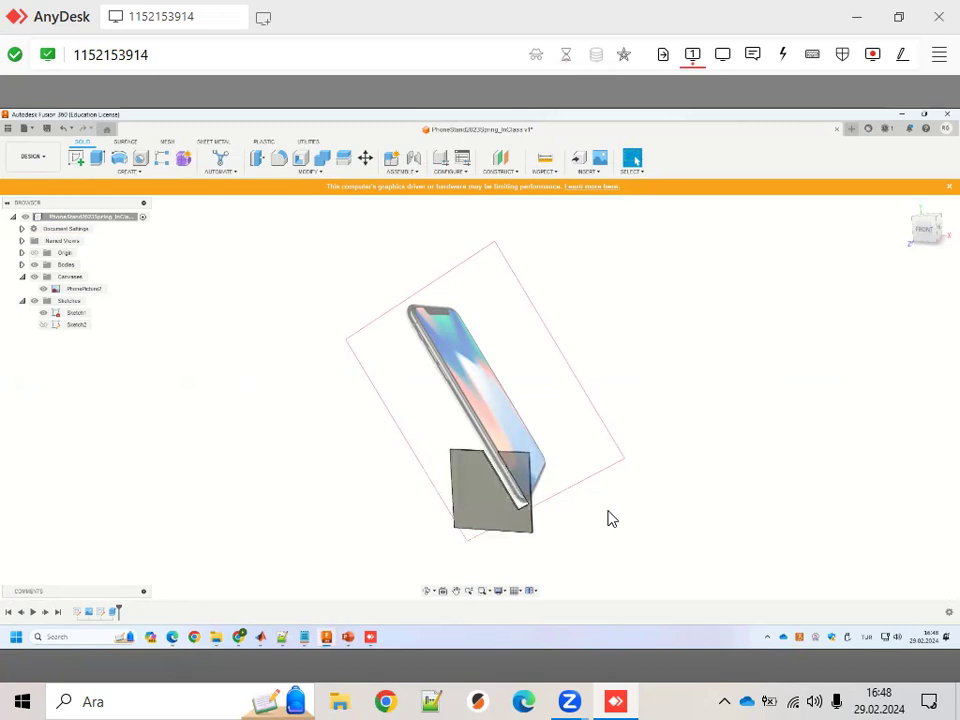
mouse_move(592, 512)
mouse_down()
mouse_move(619, 482)
mouse_move(585, 484)
mouse_up()
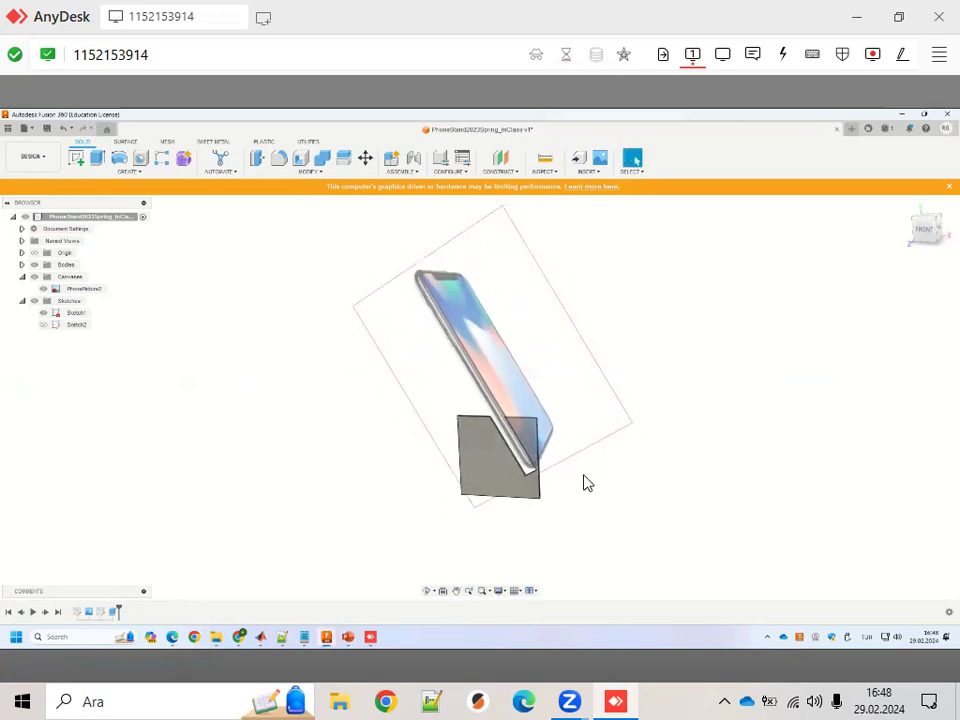
click(428, 590)
mouse_move(499, 467)
mouse_down()
mouse_move(527, 445)
mouse_move(497, 467)
mouse_move(527, 339)
mouse_move(512, 364)
mouse_move(519, 354)
mouse_up()
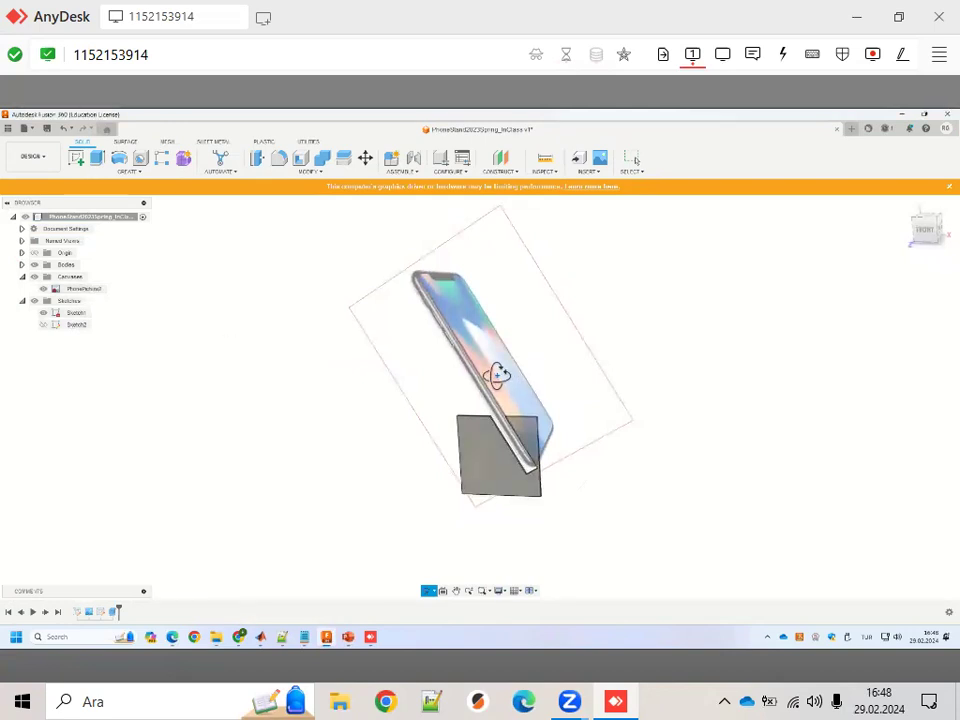
click(596, 172)
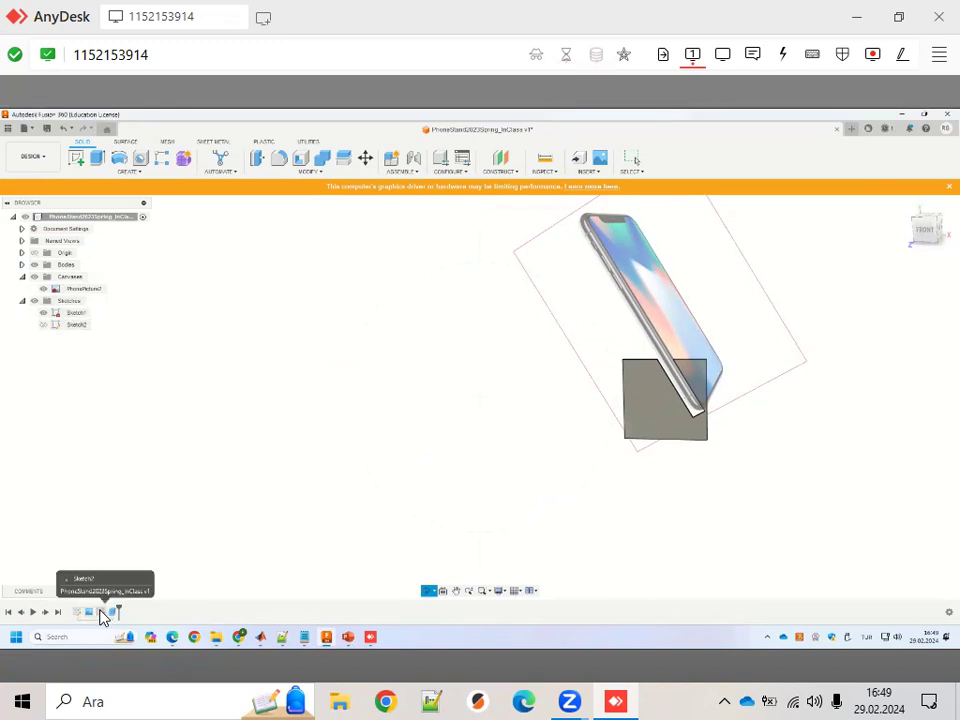
right_click(78, 333)
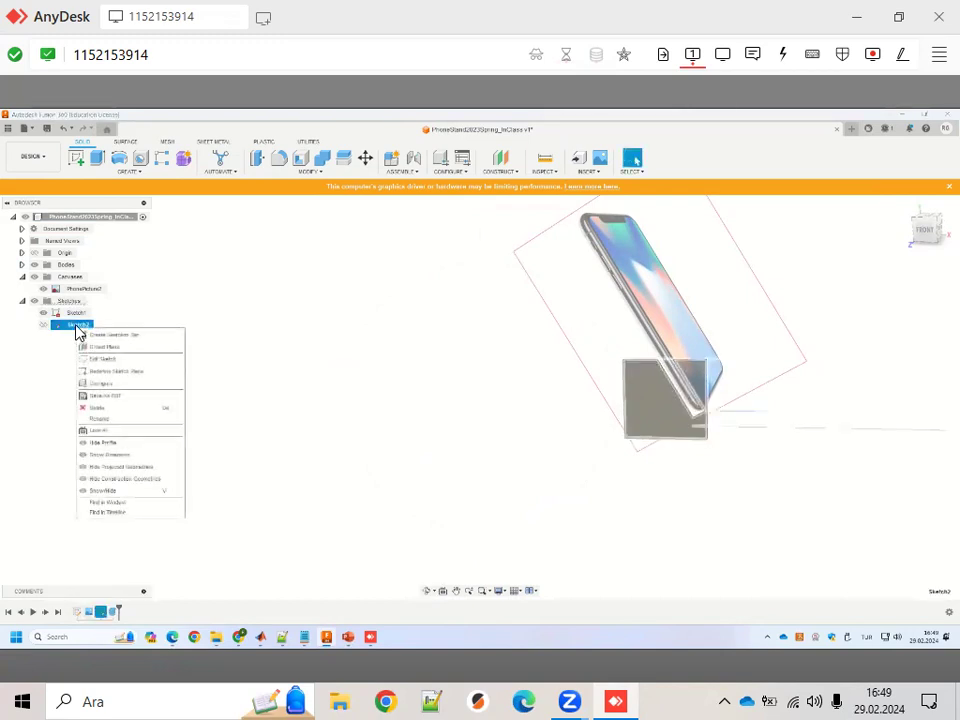
Step: Edit Sketch2 and set the rectangle's bottom width dimension to 80 mm
click(118, 371)
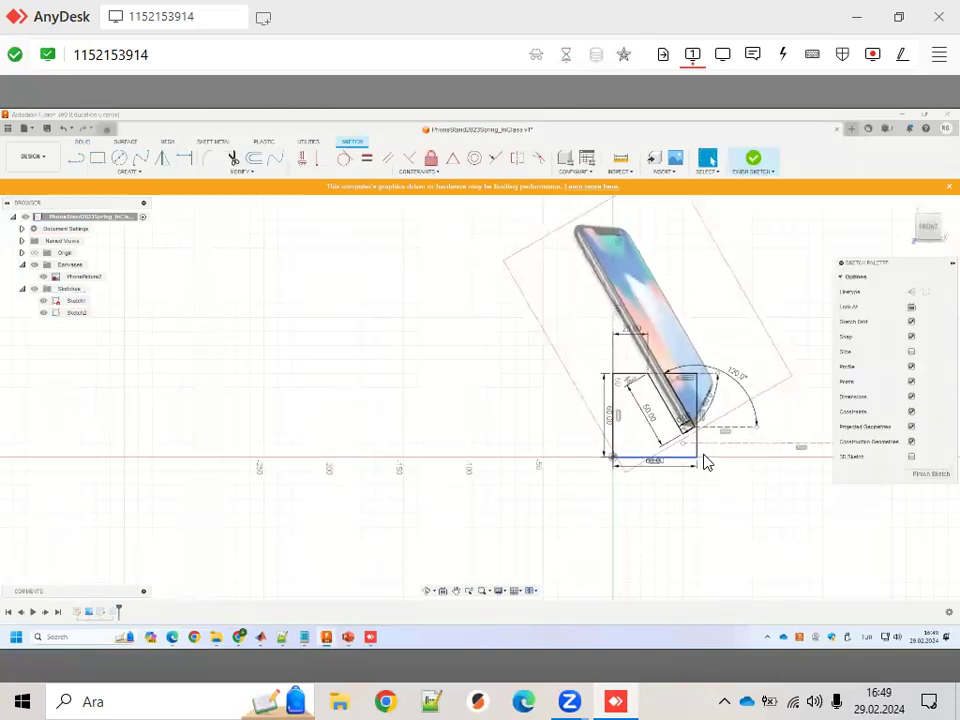
scroll(707, 455, up, 1)
scroll(715, 454, up, 1)
scroll(718, 450, up, 1)
scroll(745, 360, up, 2)
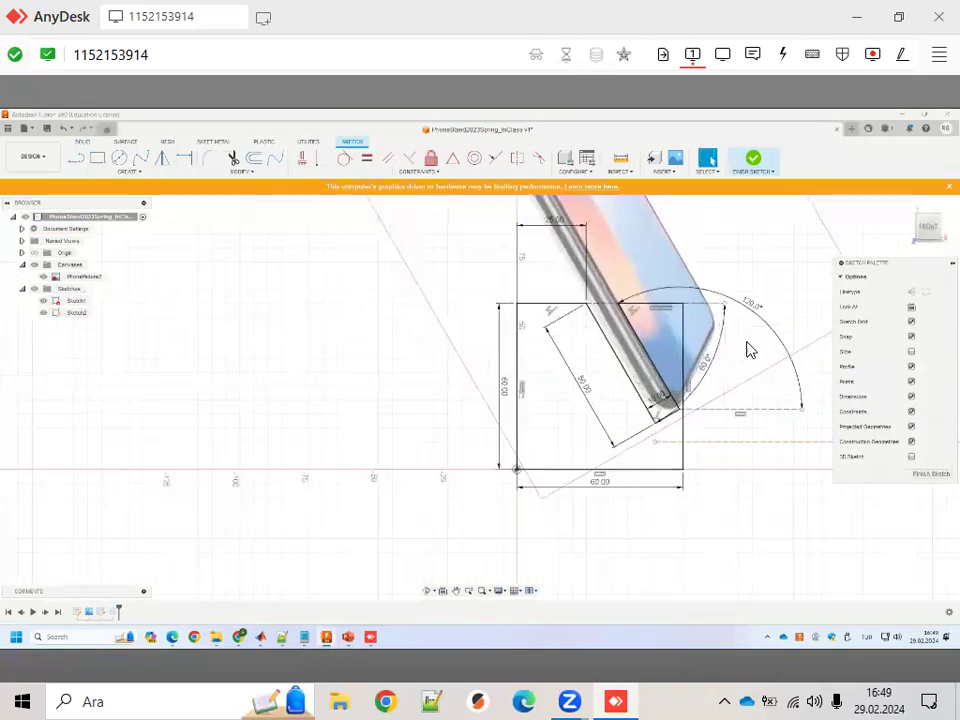
scroll(739, 433, up, 1)
drag(738, 503, 666, 555)
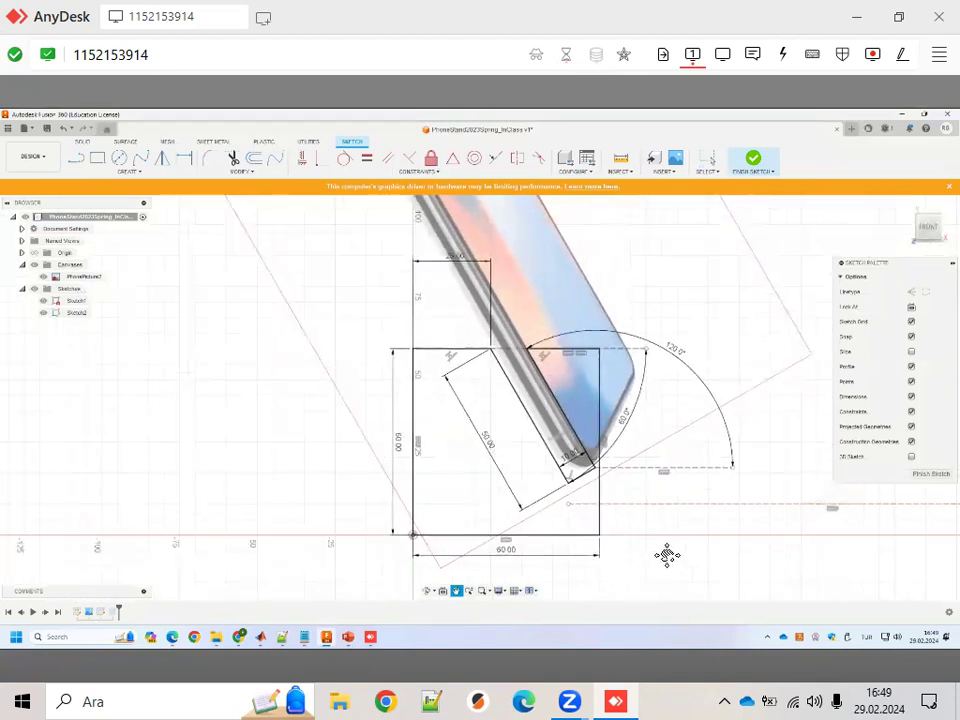
click(547, 538)
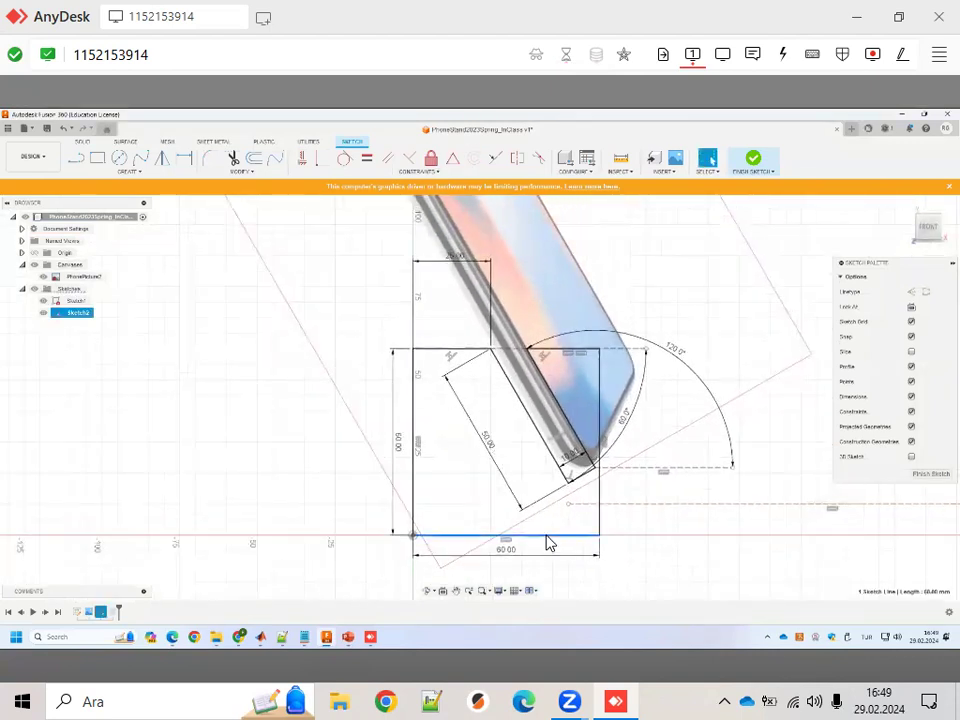
double_click(506, 549)
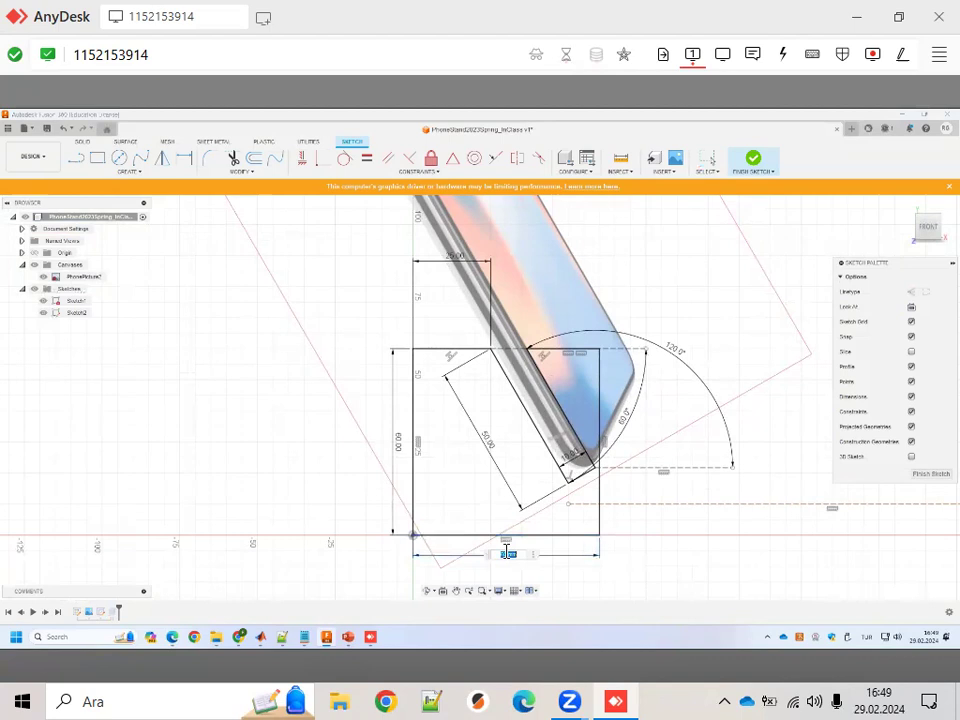
text(80)
key(Return)
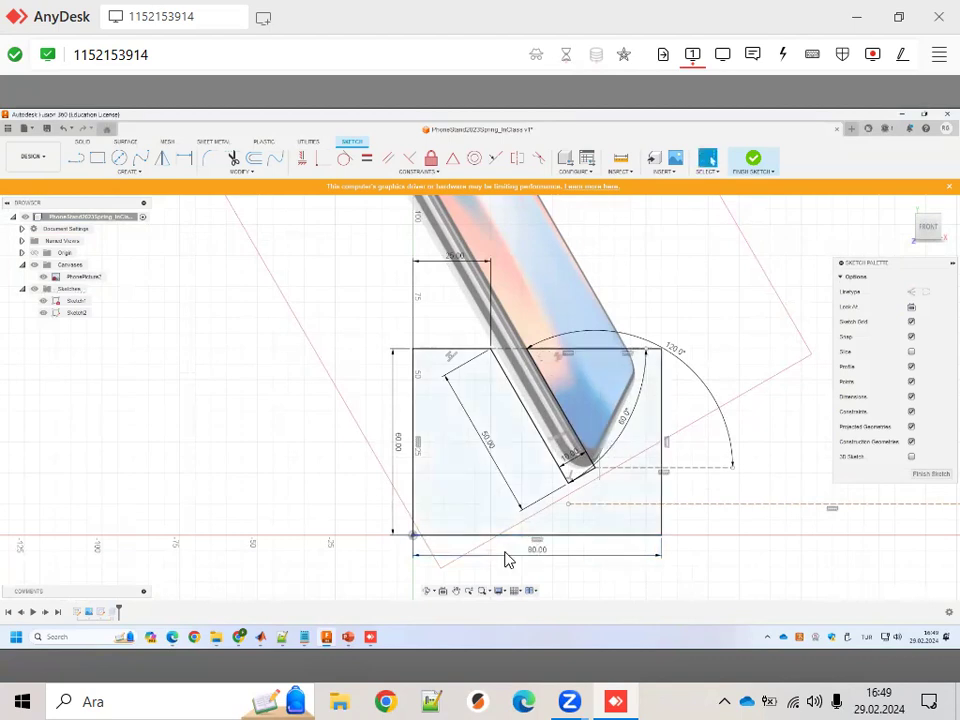
Step: Change the 25.00 dimension to 30 mm and reapply the phone's bottom corner dimension
click(603, 536)
double_click(445, 355)
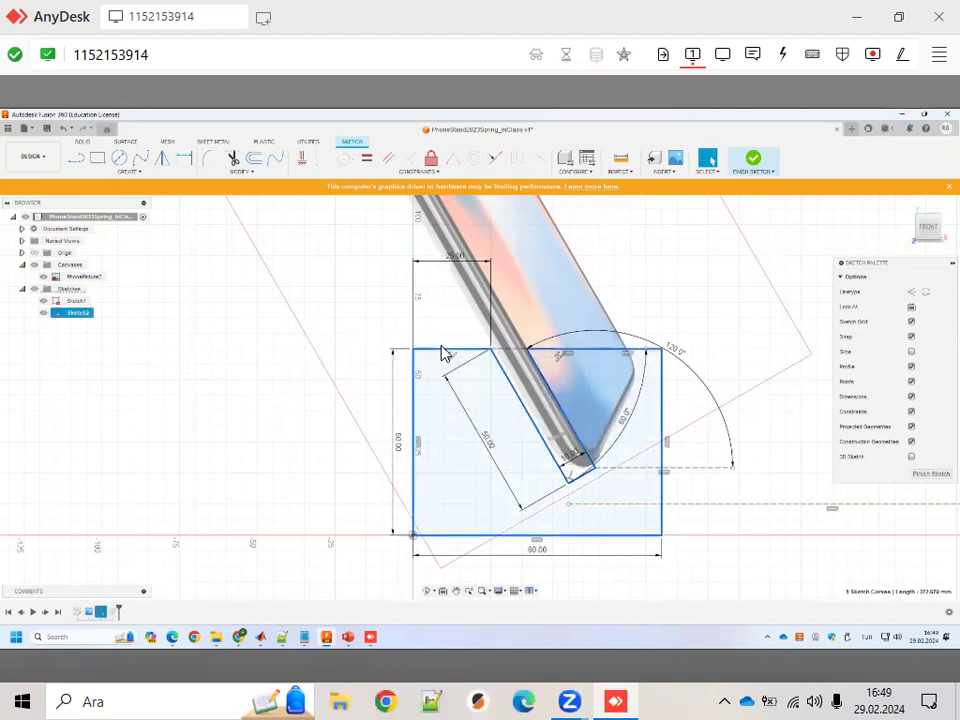
click(455, 259)
double_click(455, 259)
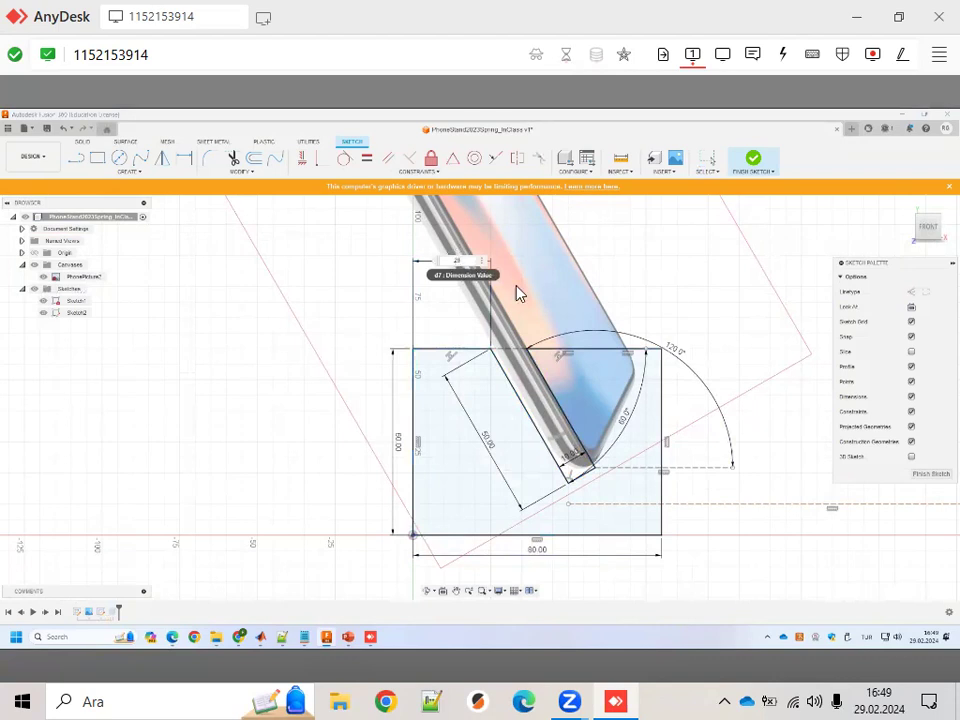
text(30)
key(Return)
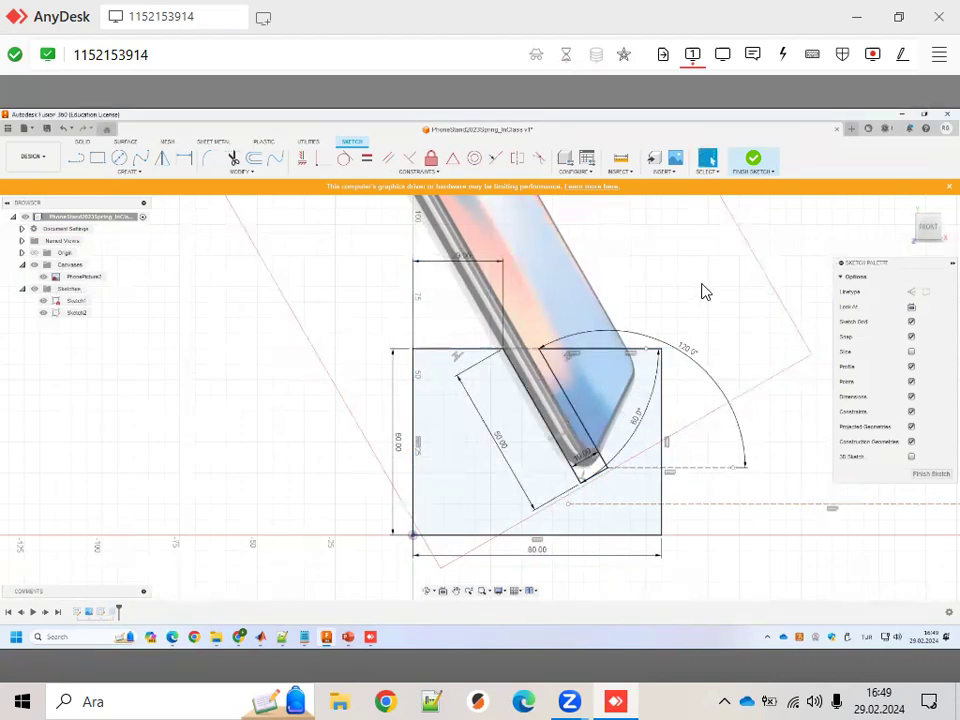
click(584, 459)
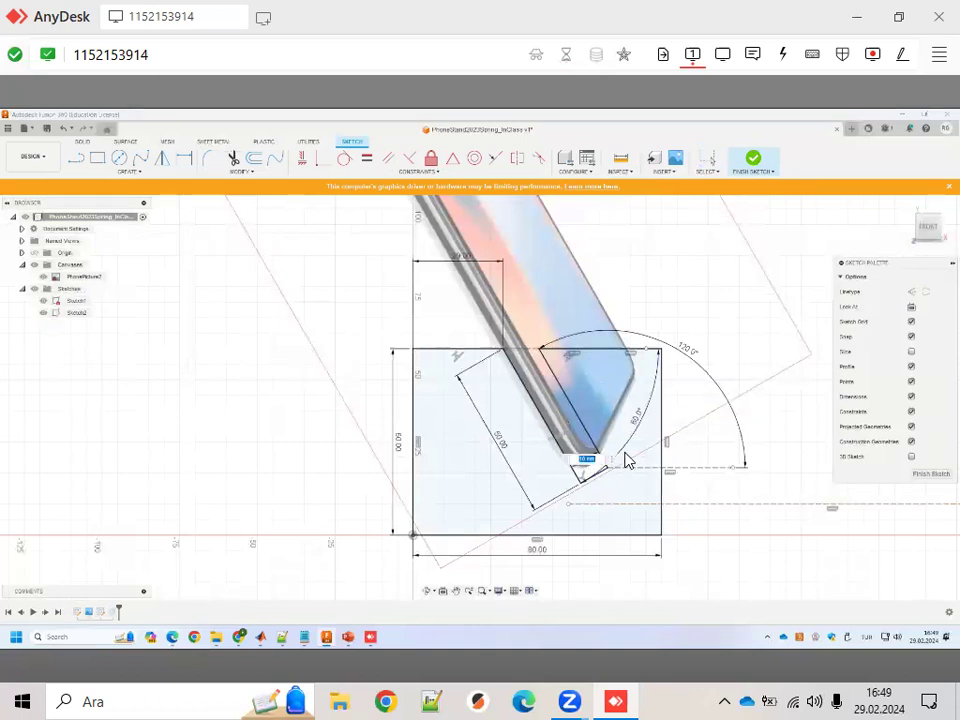
text(1)
key(Return)
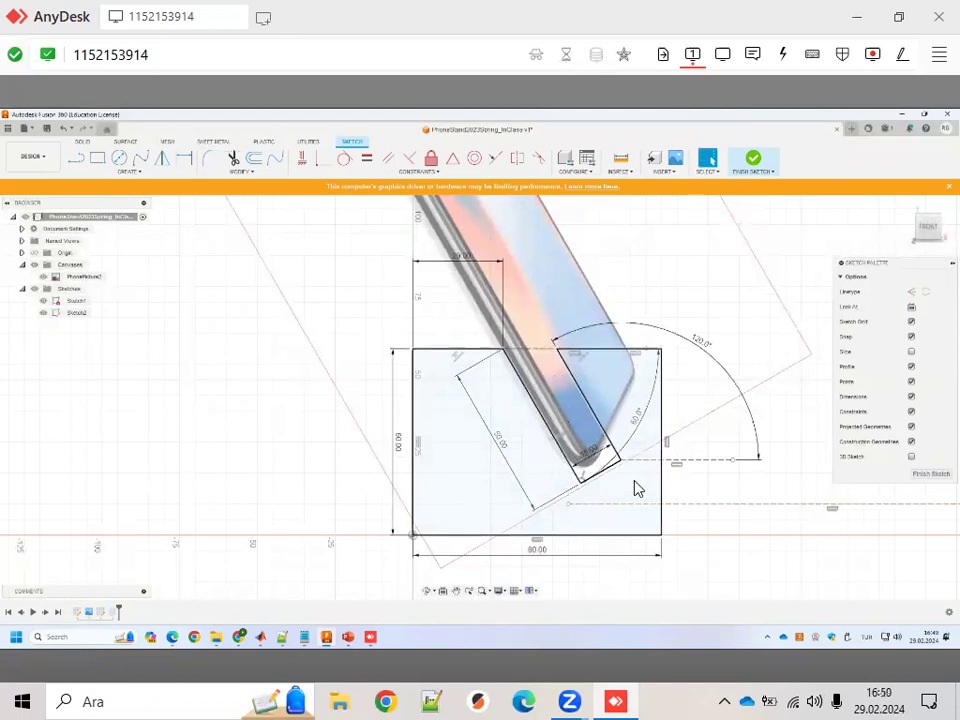
Step: Set the rectangle's vertical height dimension to 75 mm
double_click(396, 442)
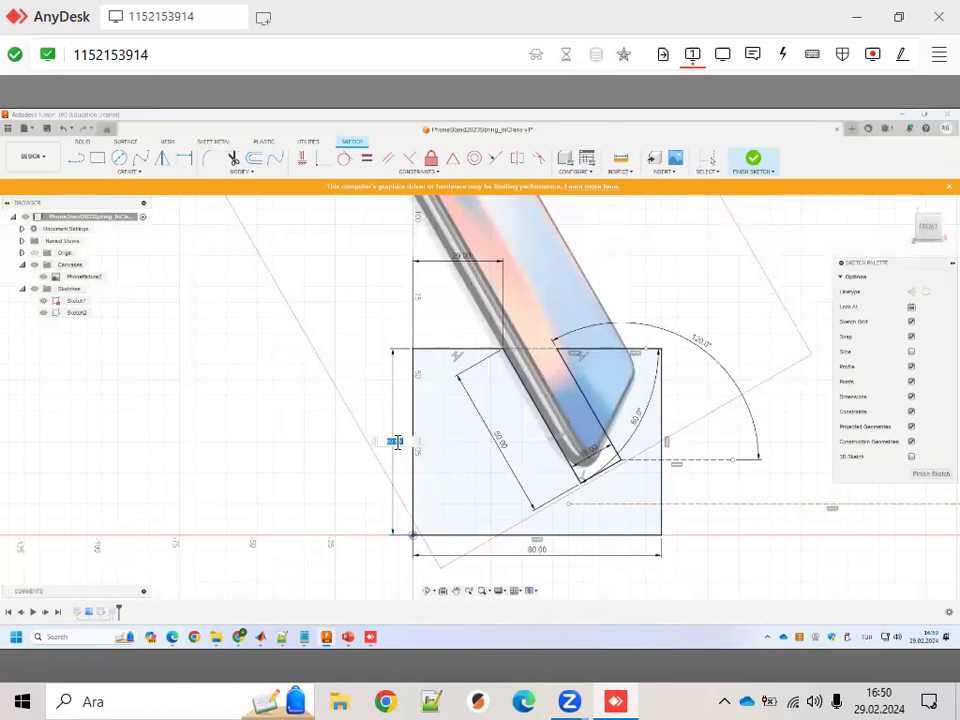
text(75)
key(Return)
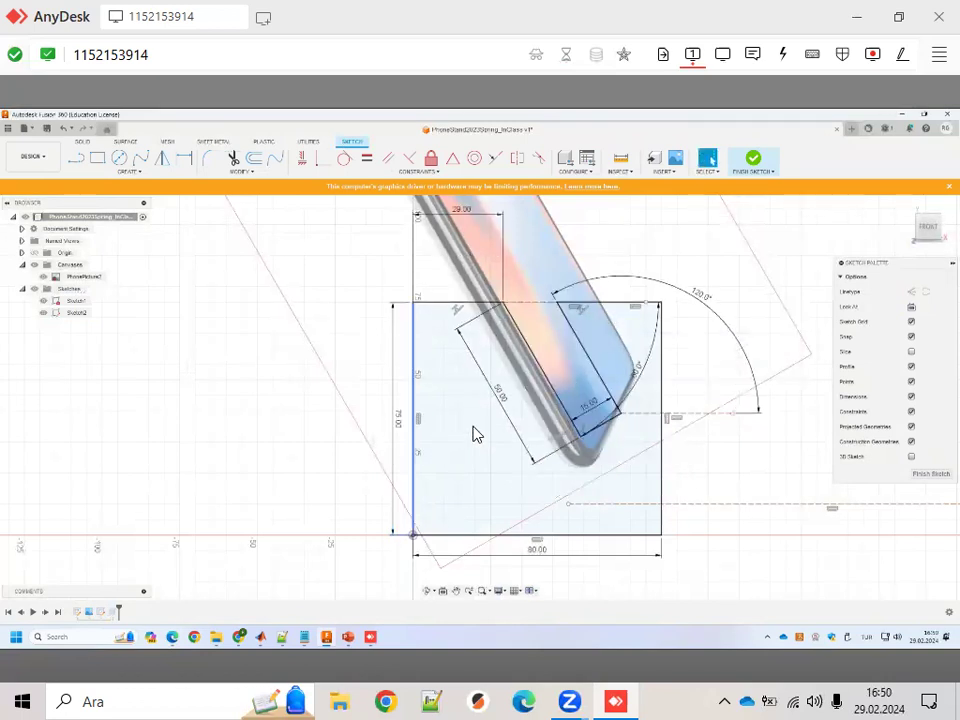
scroll(675, 510, down, 1)
scroll(665, 503, down, 3)
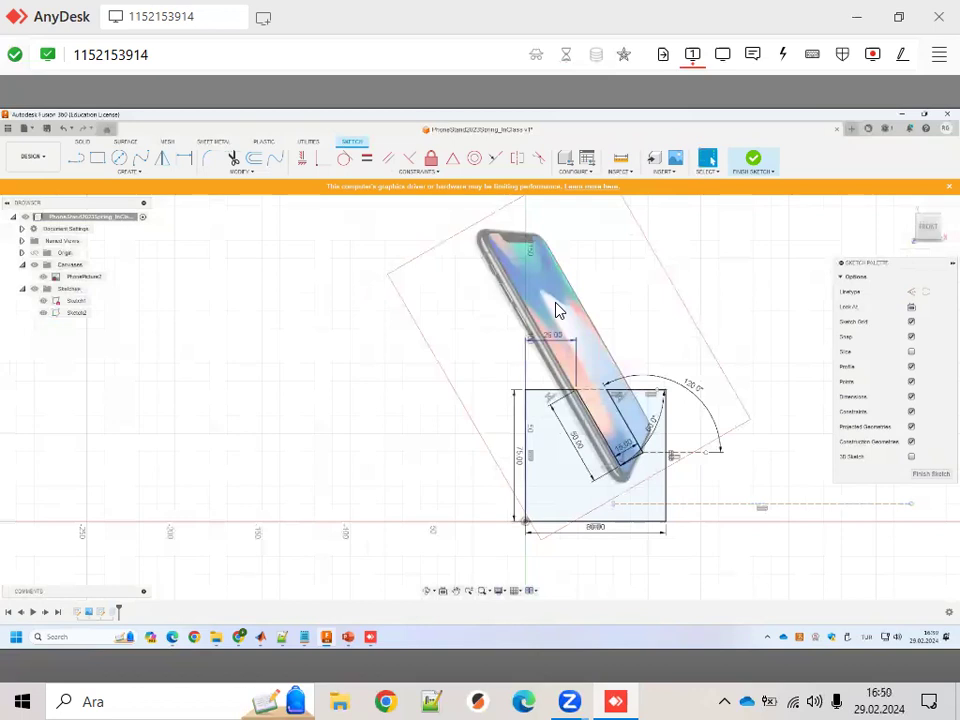
click(87, 277)
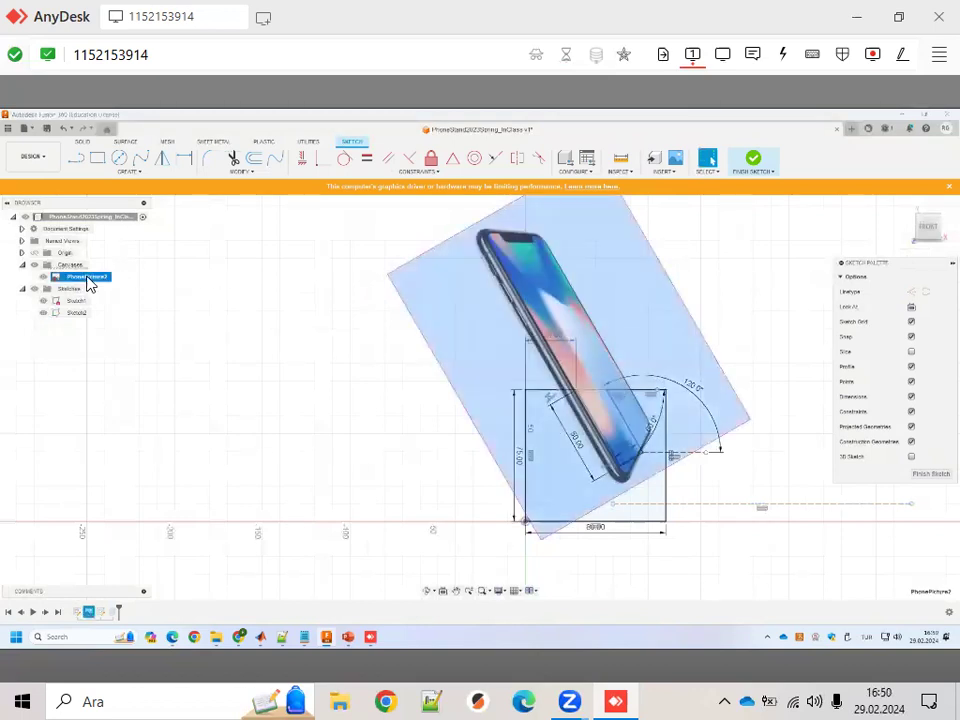
Step: Reposition the PhonePicture canvas image to line up with the sketch, then return to PowerPoint
right_click(88, 280)
click(109, 298)
mouse_move(595, 345)
mouse_down()
mouse_move(609, 349)
mouse_move(585, 314)
mouse_move(601, 330)
mouse_up()
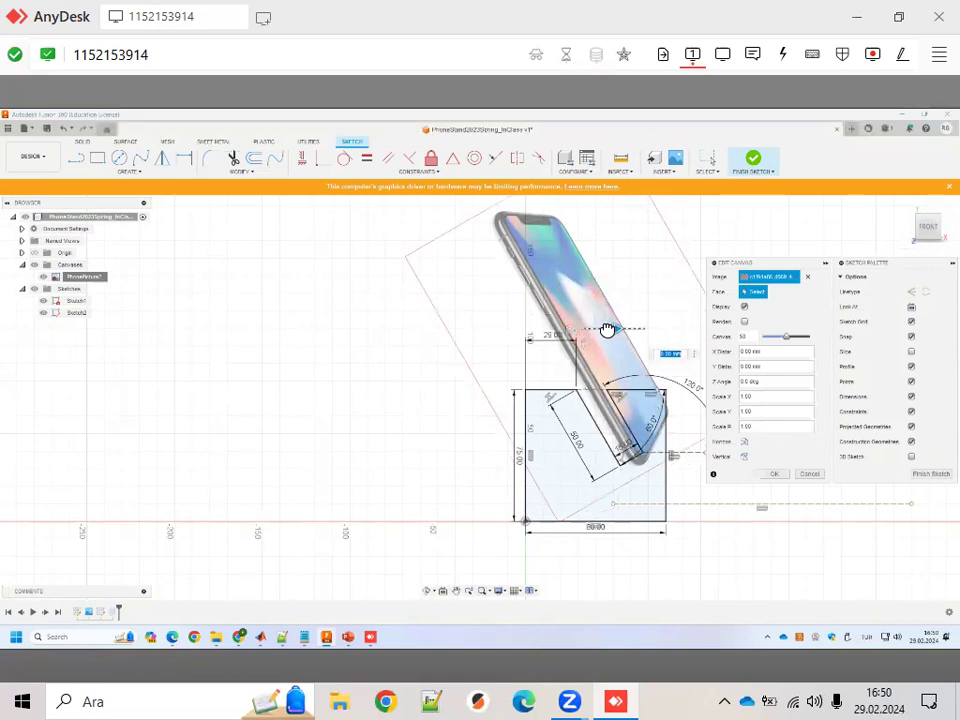
mouse_move(601, 330)
mouse_down()
mouse_move(613, 327)
mouse_move(588, 293)
mouse_move(588, 311)
mouse_up()
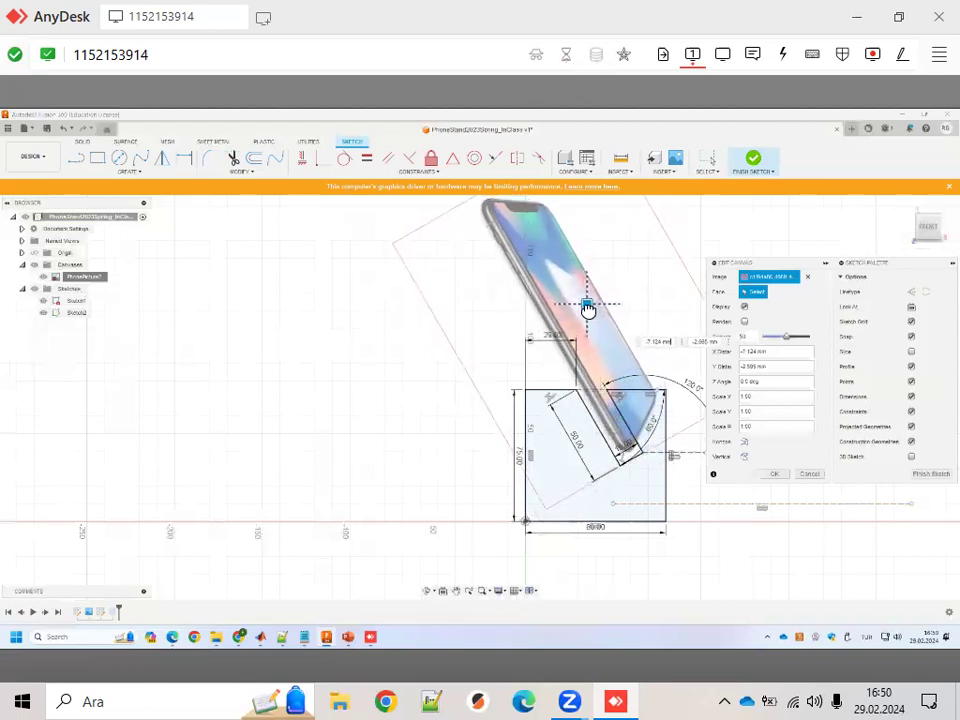
drag(588, 311, 589, 311)
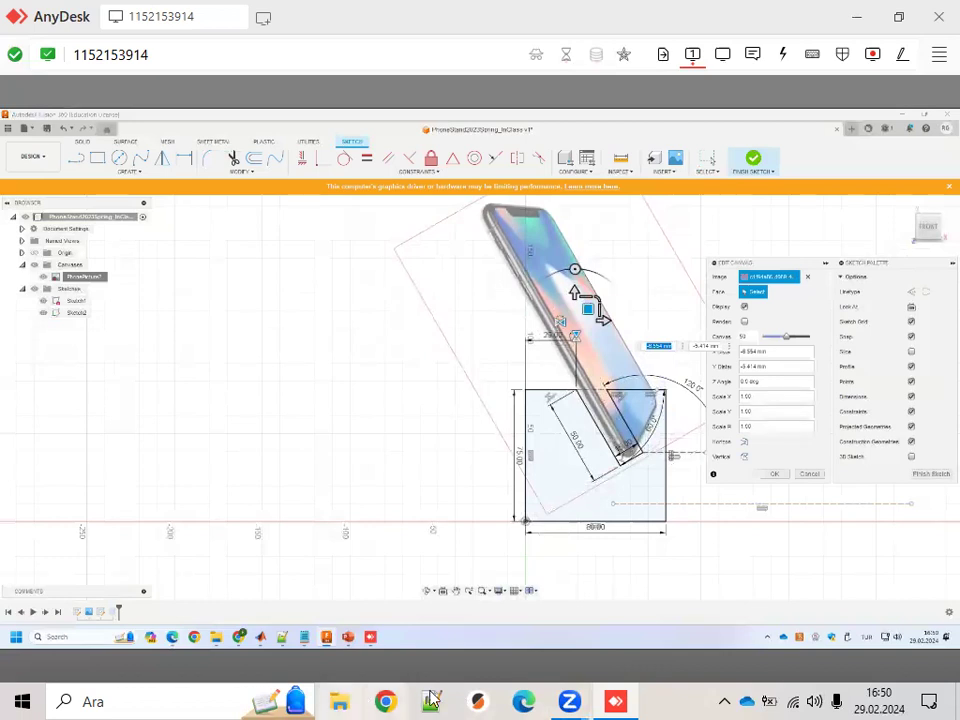
click(348, 638)
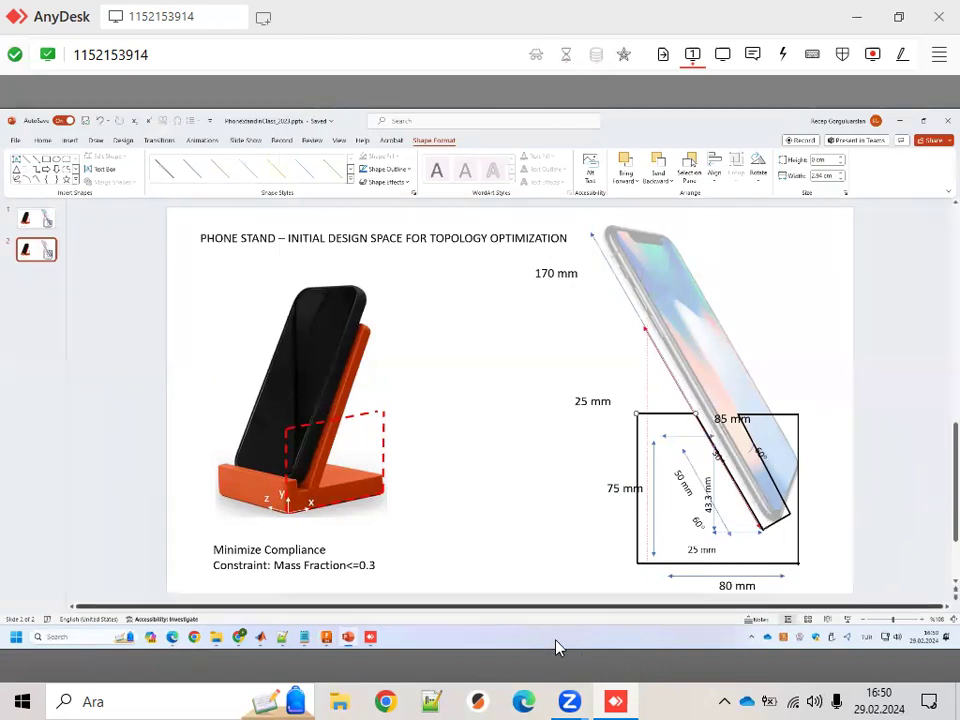
mouse_move(370, 637)
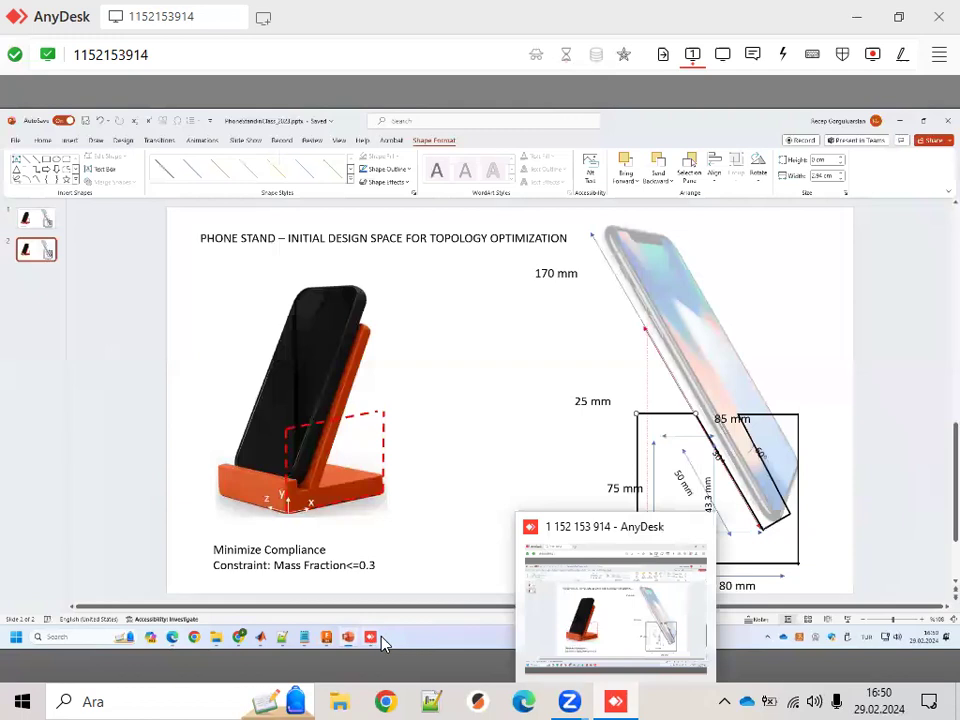
click(331, 639)
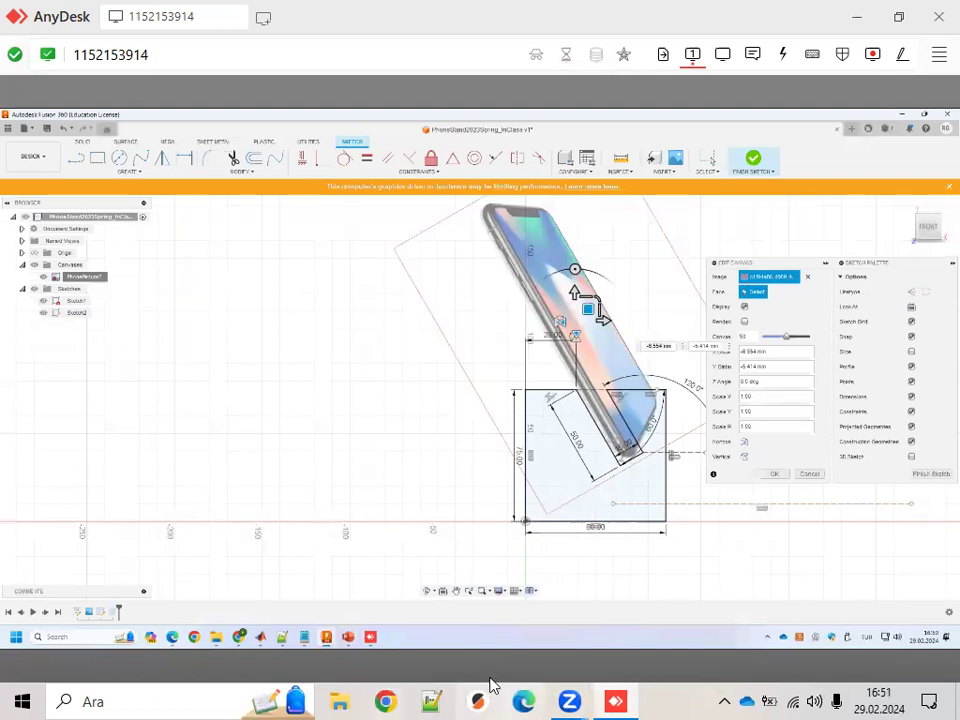
click(348, 637)
click(737, 488)
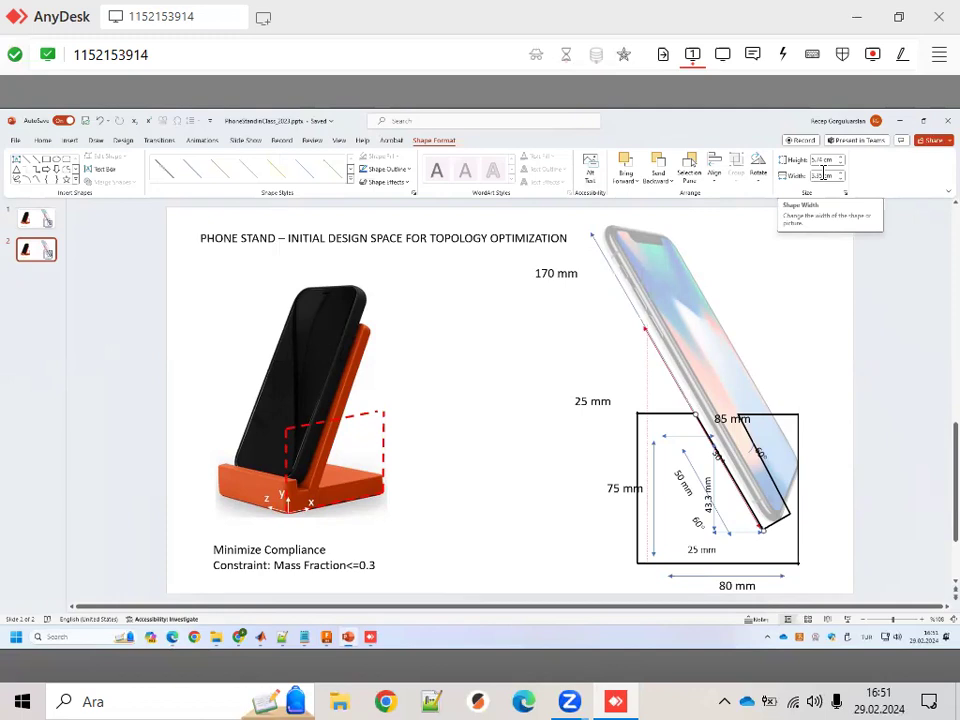
click(645, 374)
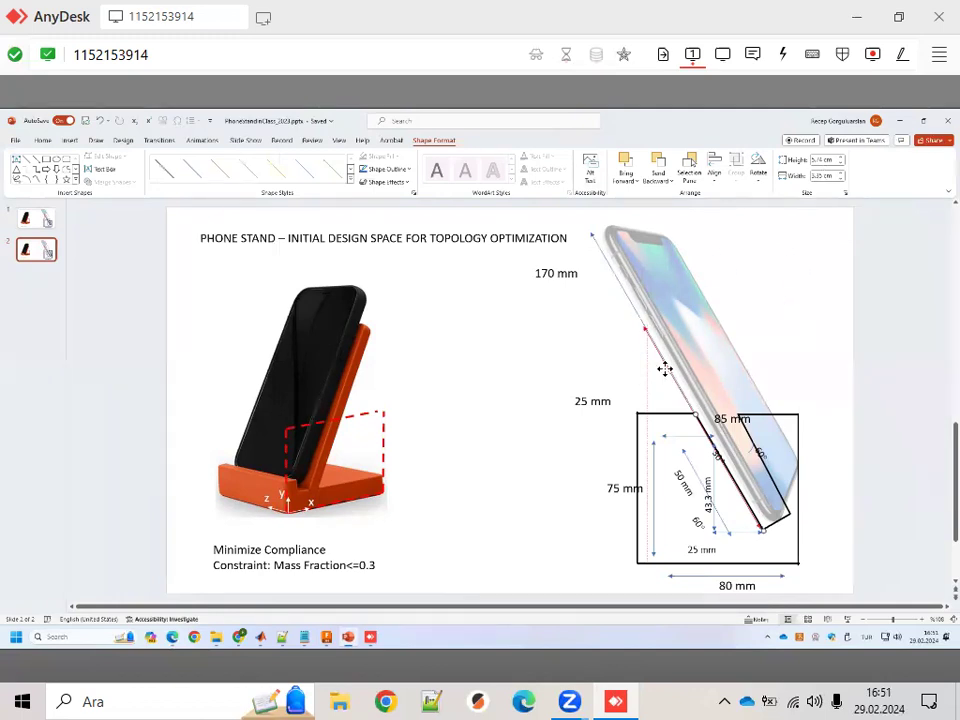
click(729, 482)
Step: Move the 30° label up the slanted line and the 43.3 mm dimension left inside the box
click(726, 465)
drag(726, 465, 696, 438)
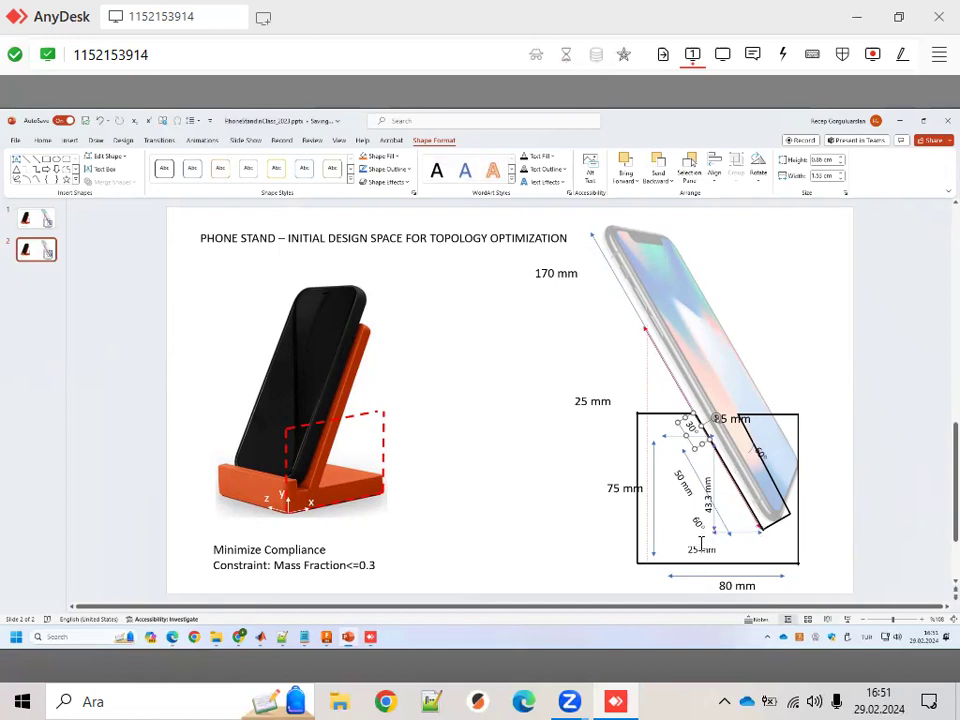
drag(710, 470, 666, 468)
Step: Extend the pink guide line up the phone edge, trying a 15 cm height and undoing it
click(700, 455)
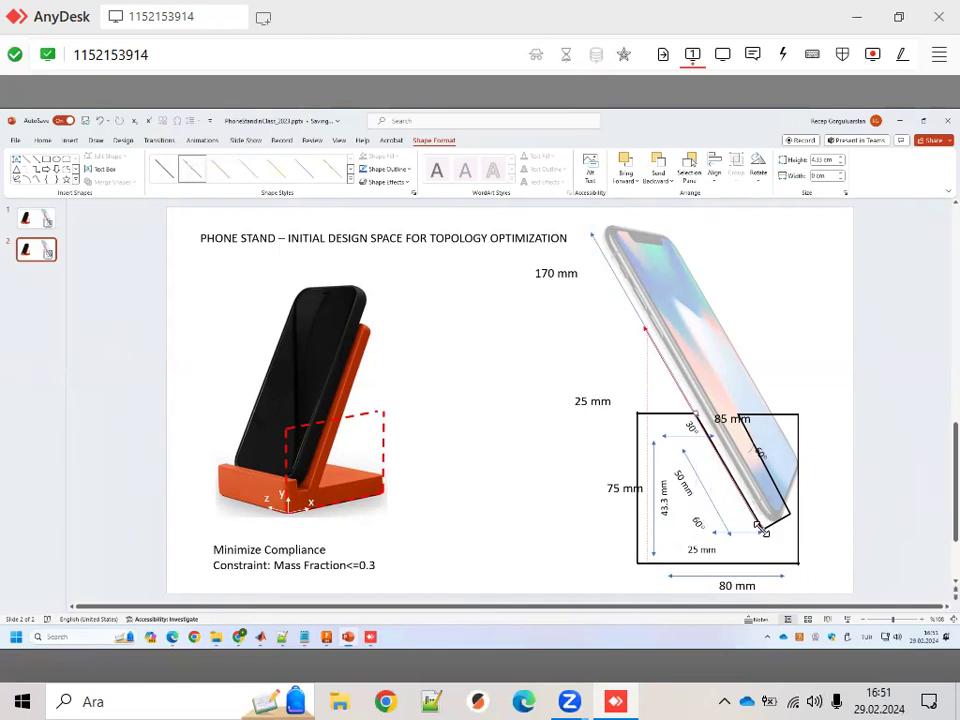
click(689, 410)
drag(689, 410, 645, 328)
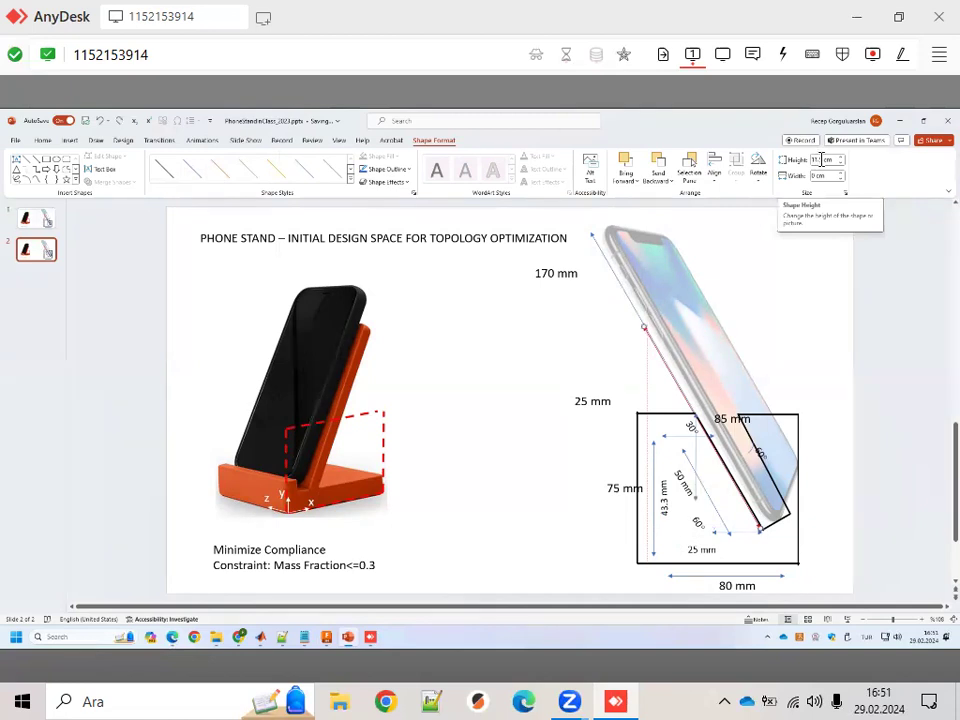
click(692, 411)
click(647, 360)
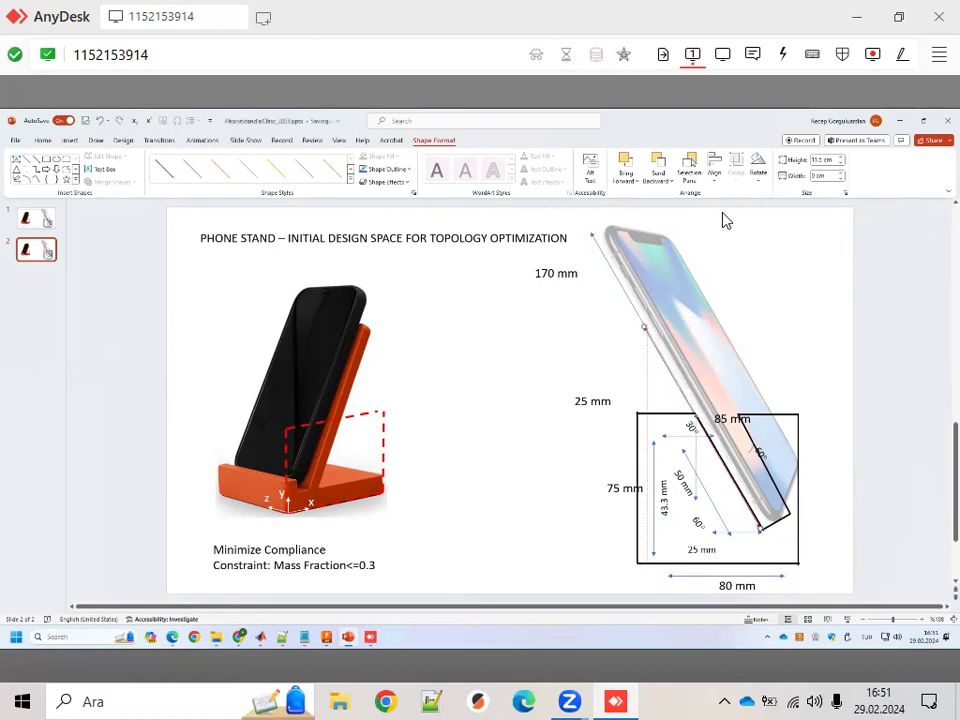
click(821, 160)
text(10)
key(Return)
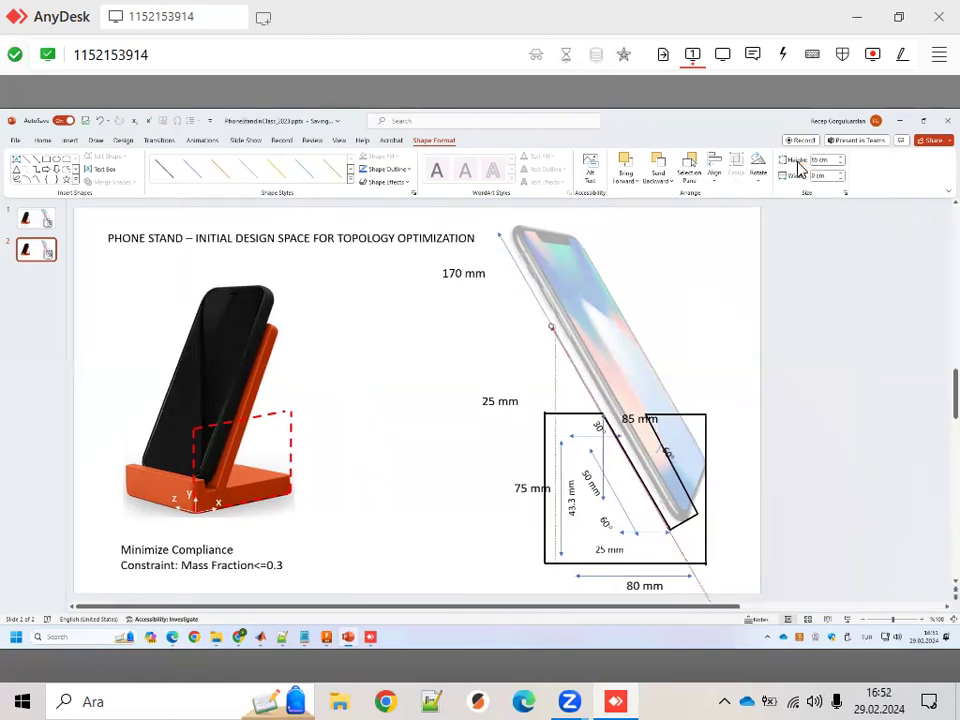
click(818, 160)
key(ctrl+z)
Step: Slide the thin guide line down the phone edge to the box base
drag(663, 373, 717, 459)
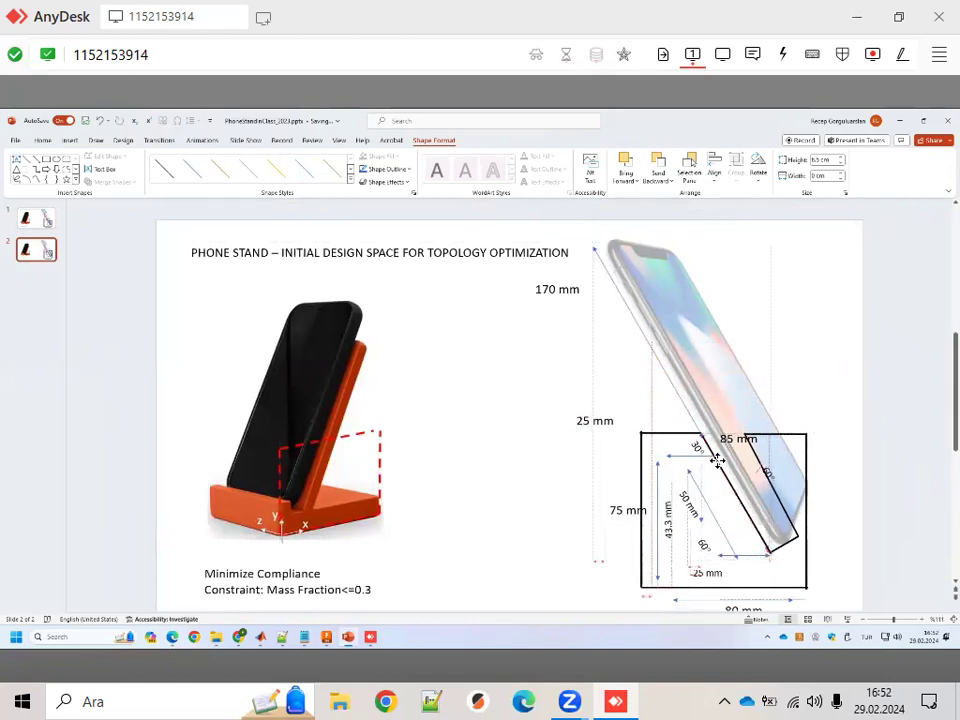
drag(716, 459, 716, 459)
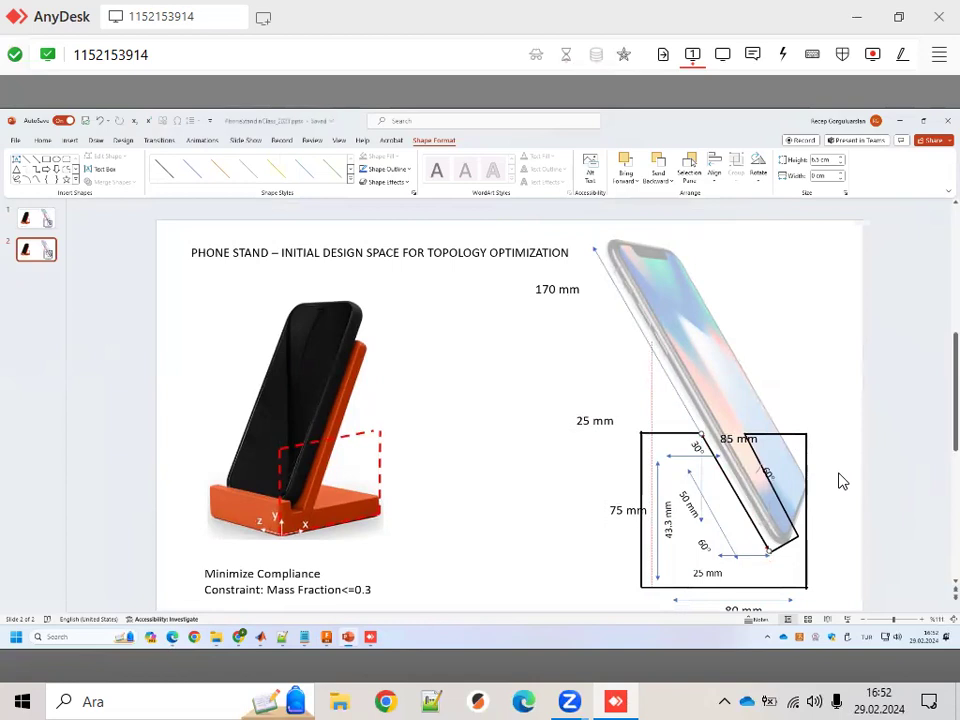
click(338, 633)
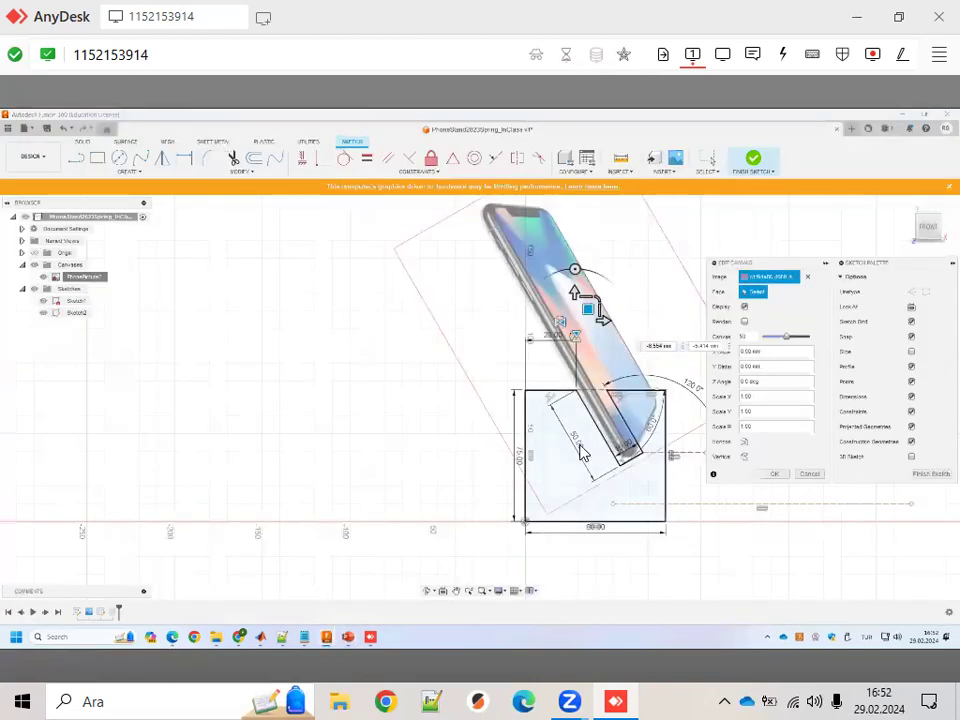
Step: Shift the phone picture canvas about 15 mm right onto the sketch and commit its position
click(578, 450)
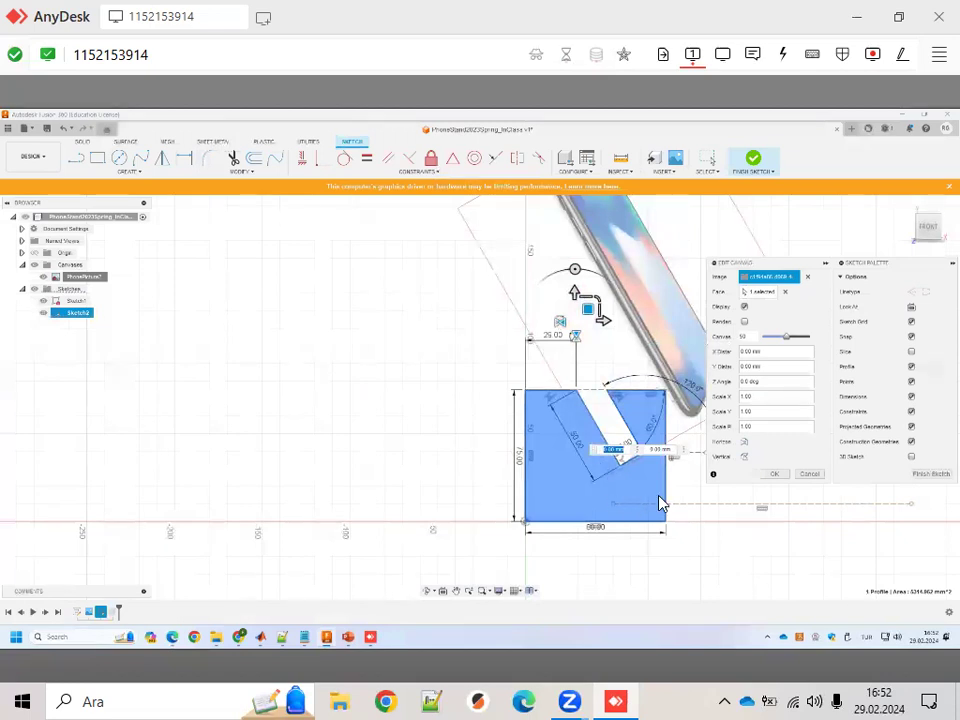
key(Return)
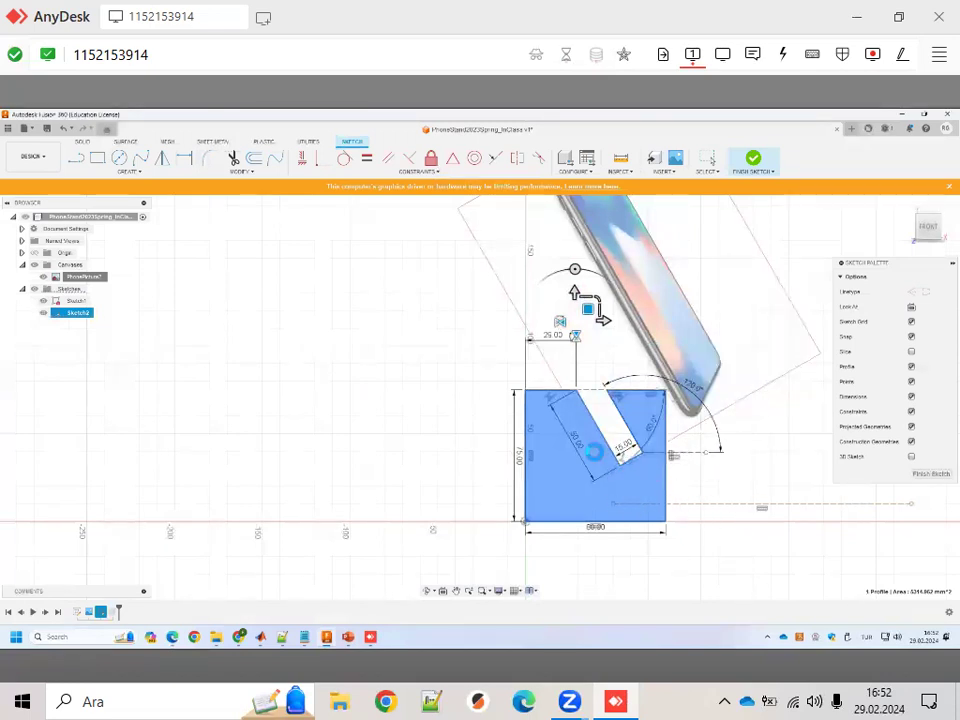
right_click(70, 277)
click(92, 296)
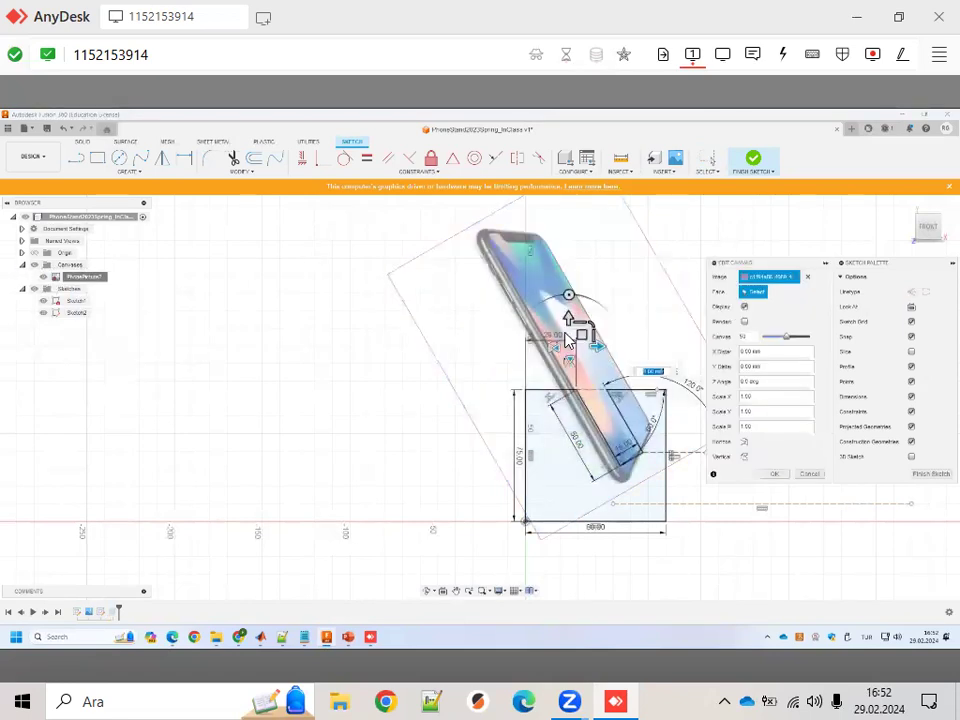
drag(582, 334, 605, 337)
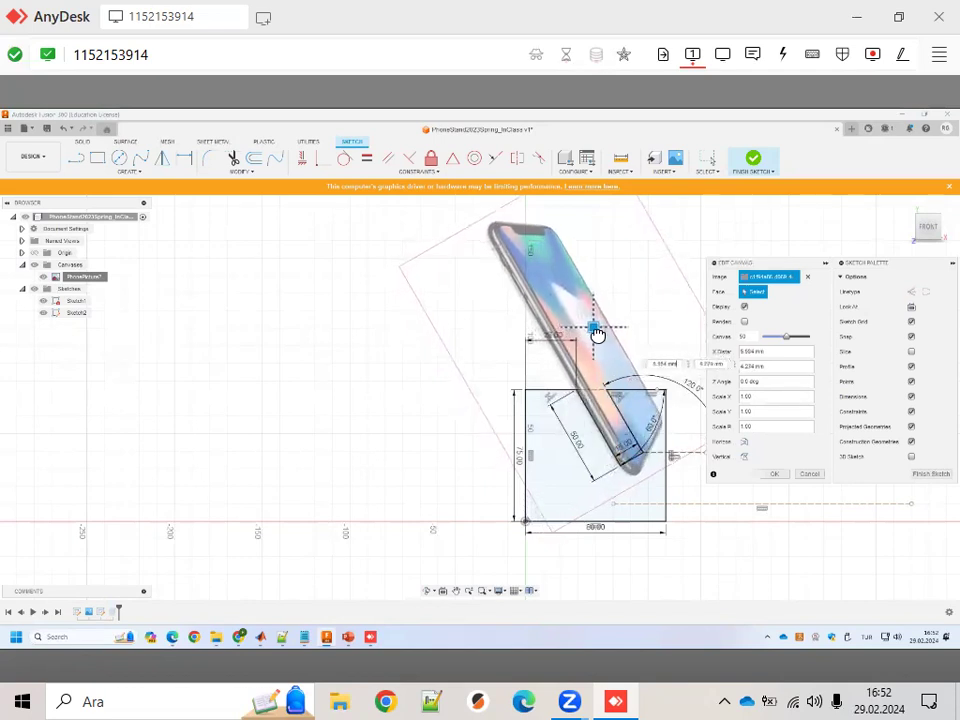
drag(605, 337, 611, 348)
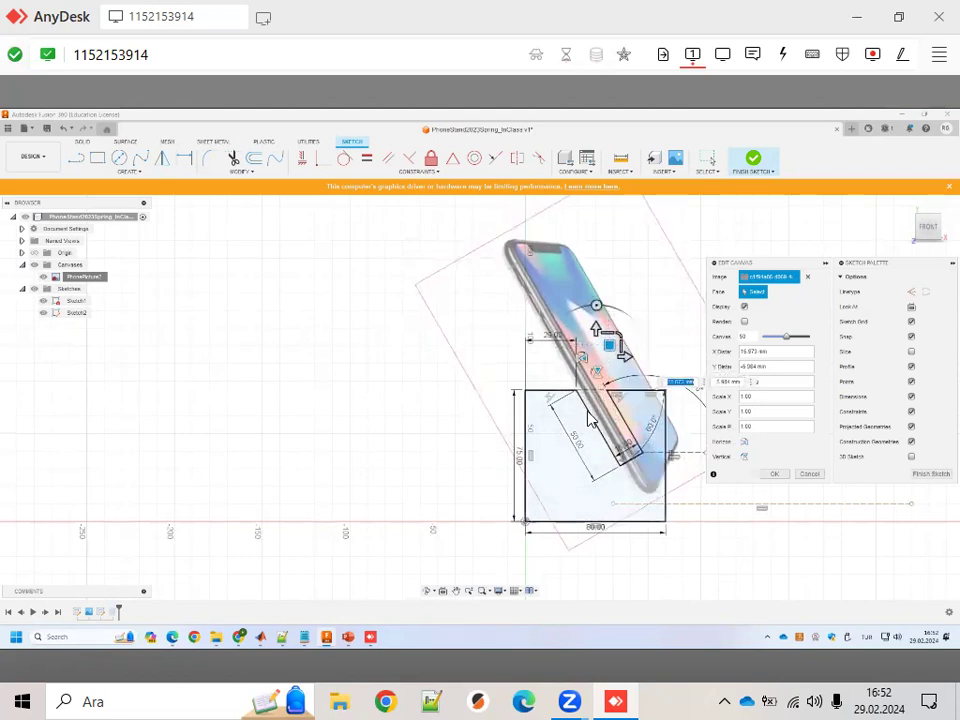
key(Return)
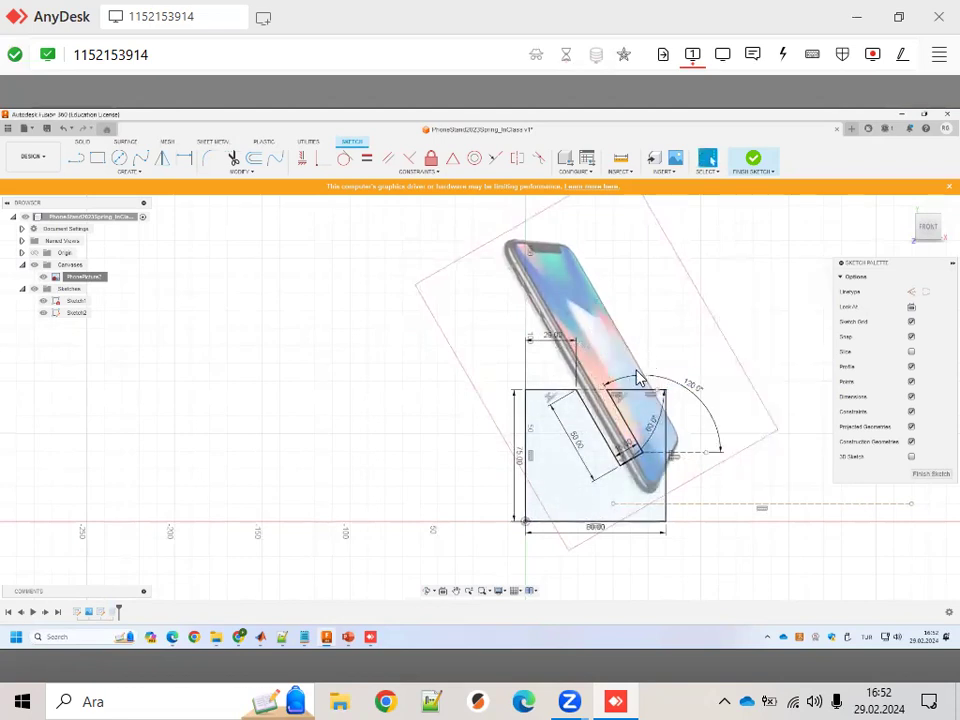
Step: Set the angled sketch line's length dimension to 85 mm and recheck the value
double_click(575, 441)
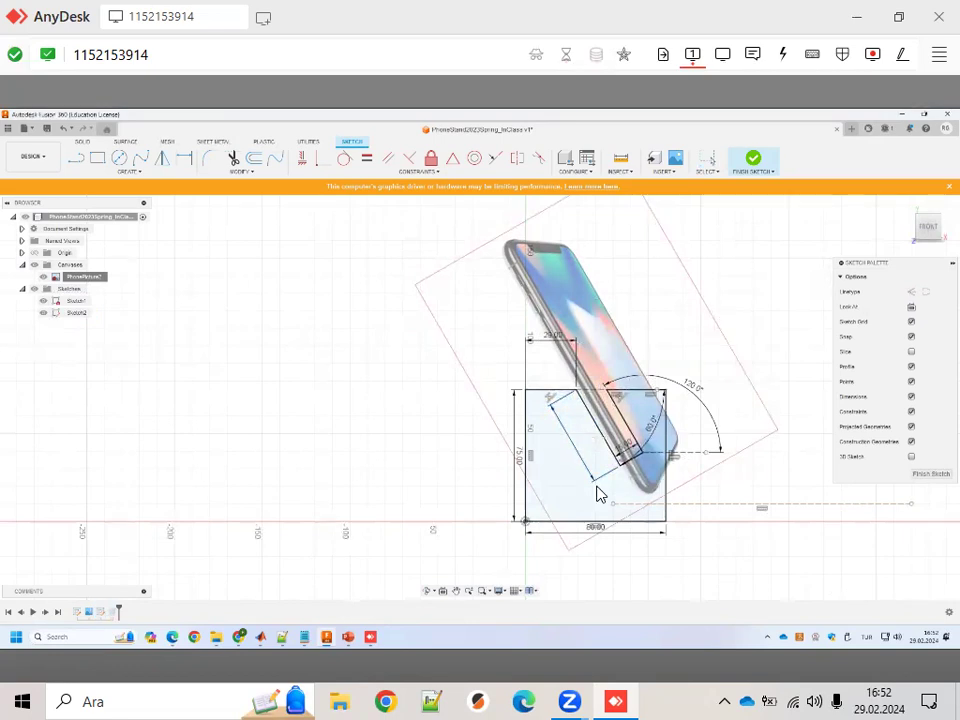
text(85)
key(Return)
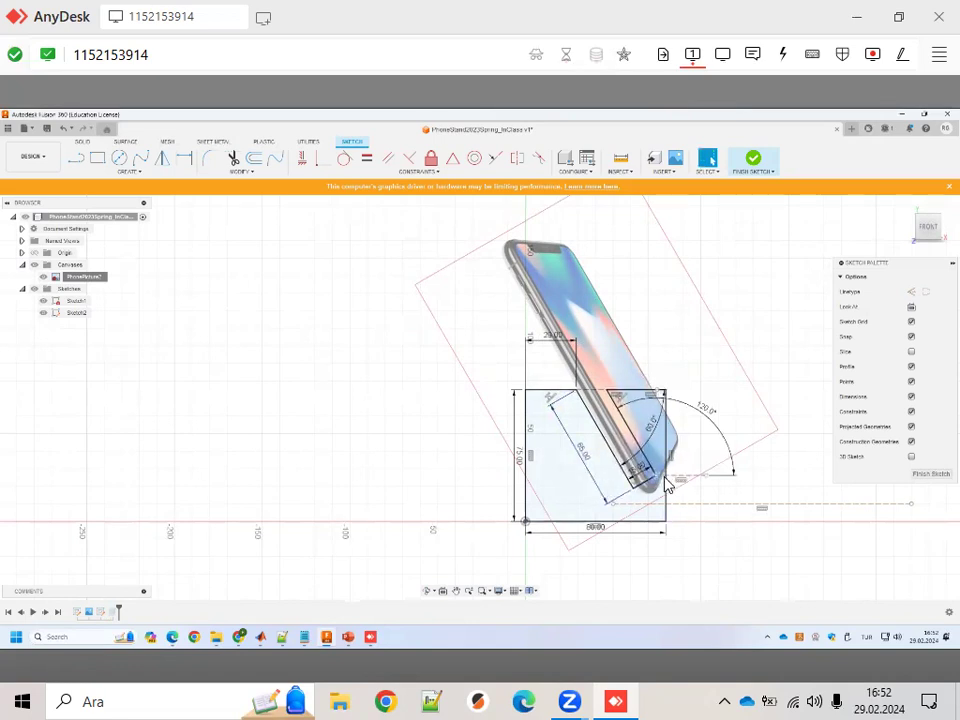
double_click(585, 455)
key(Return)
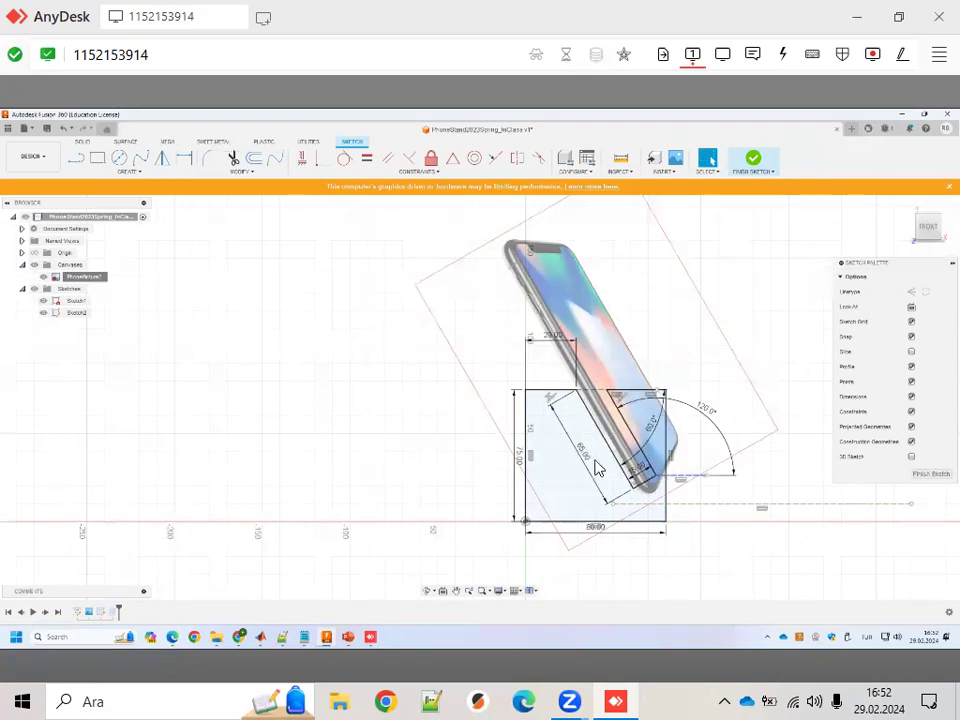
double_click(585, 455)
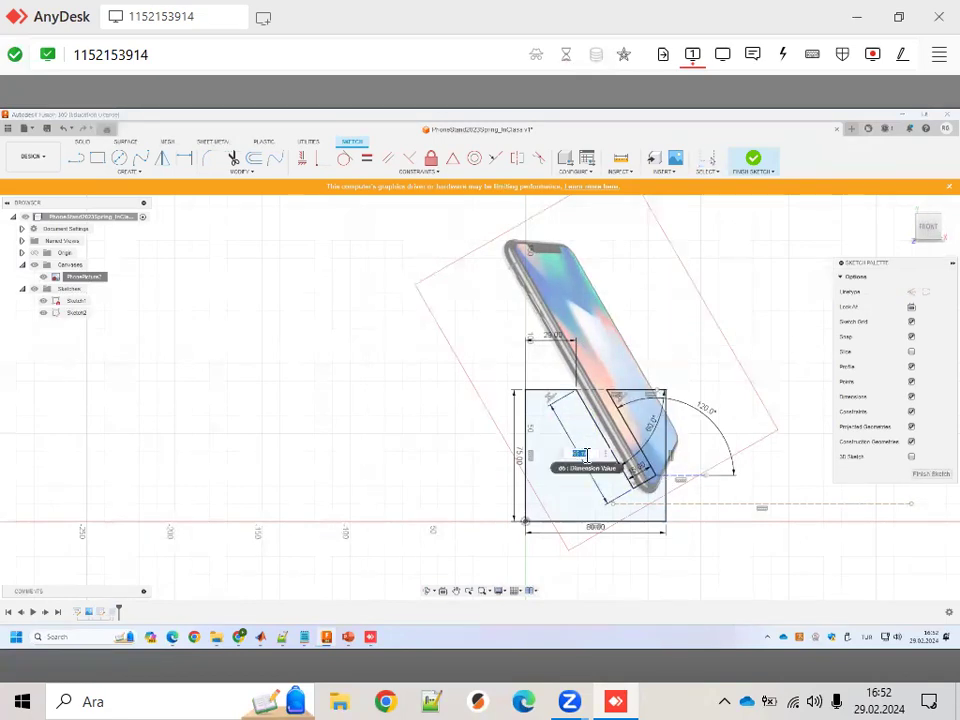
key(Return)
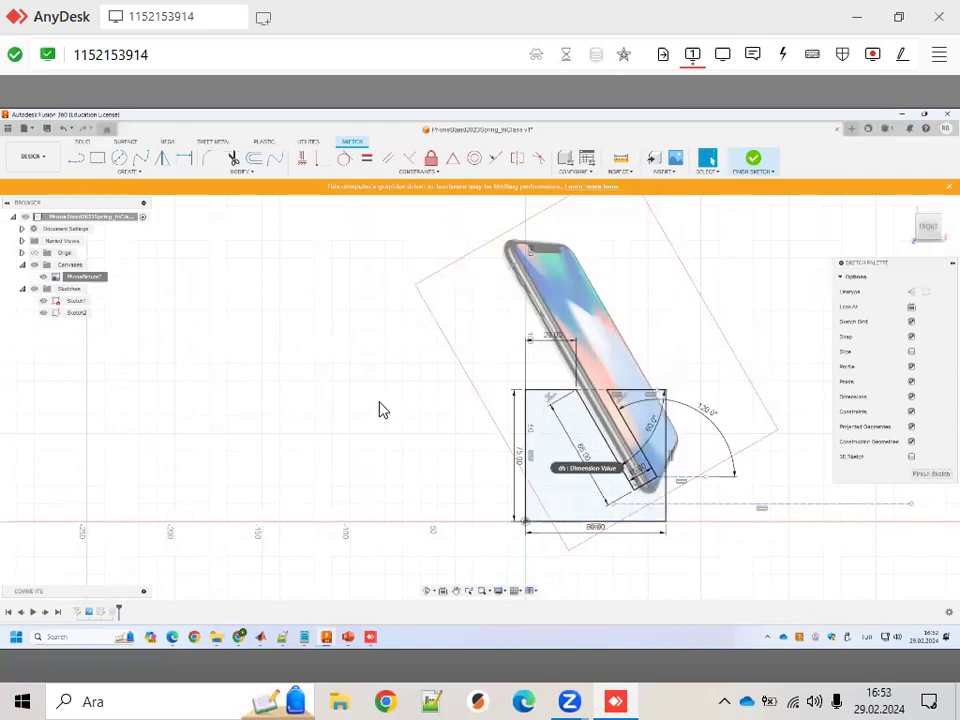
Step: Finish the sketch and re-run Extrude1 at 2 mm distance, checking it from an orbited view
click(754, 162)
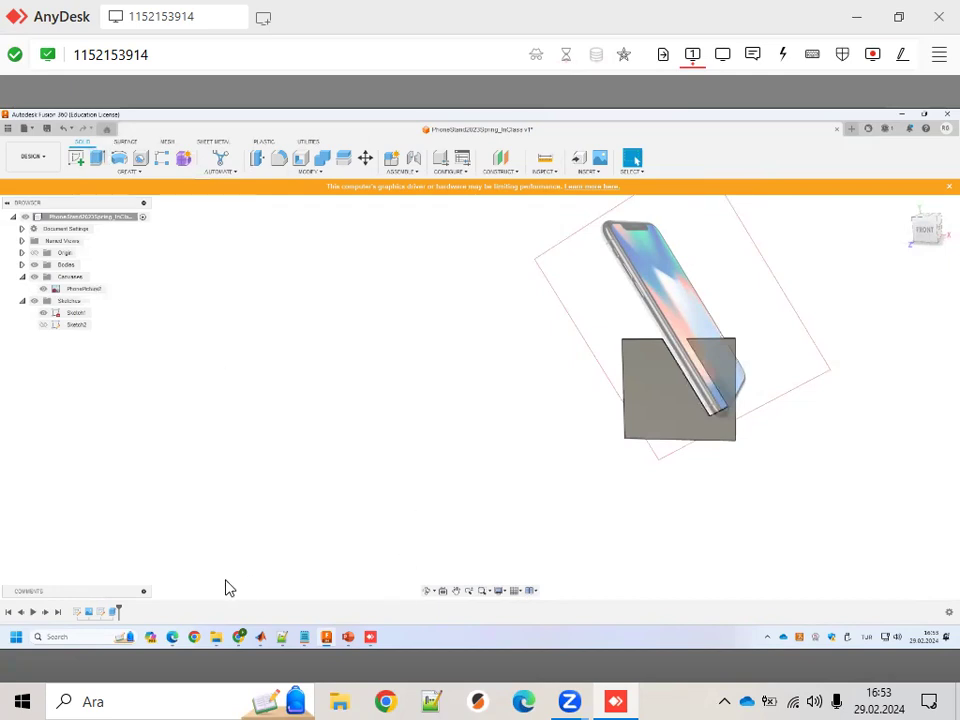
click(113, 613)
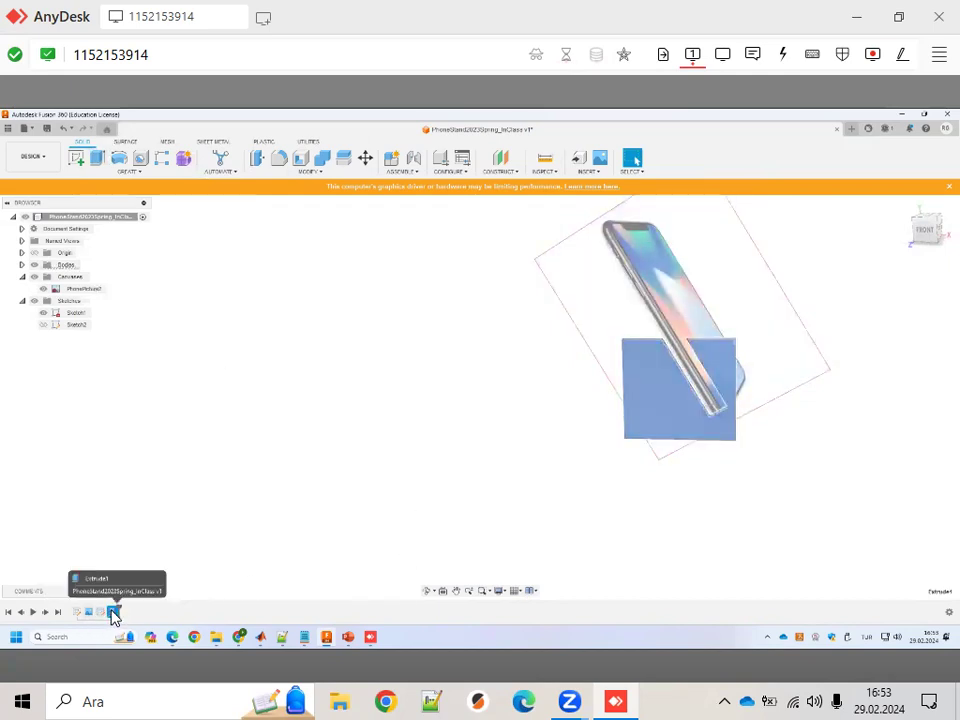
right_click(113, 613)
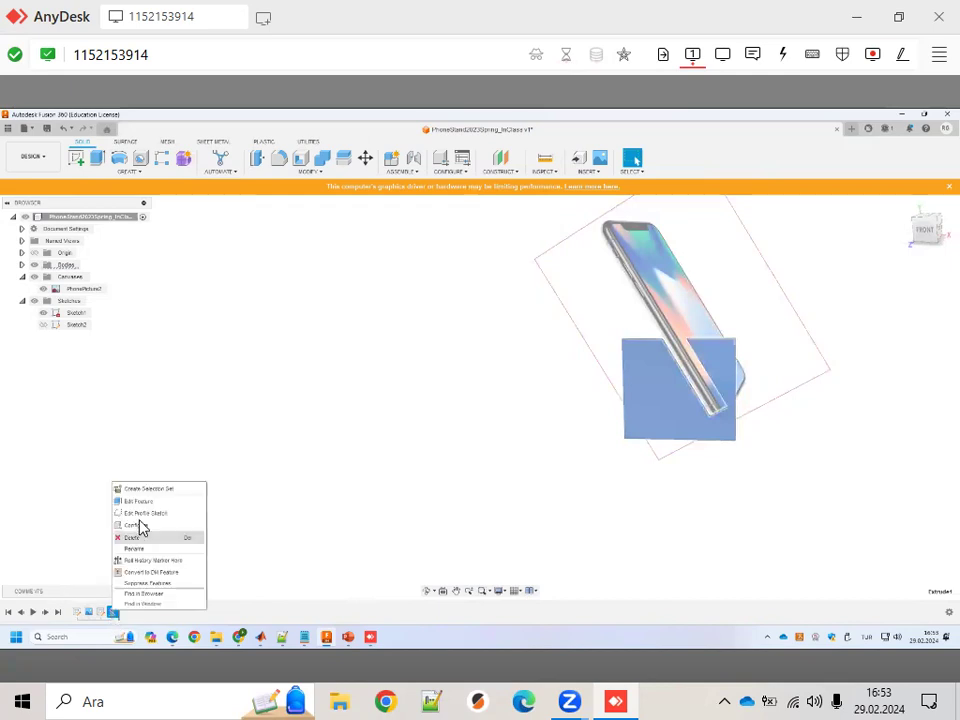
click(139, 503)
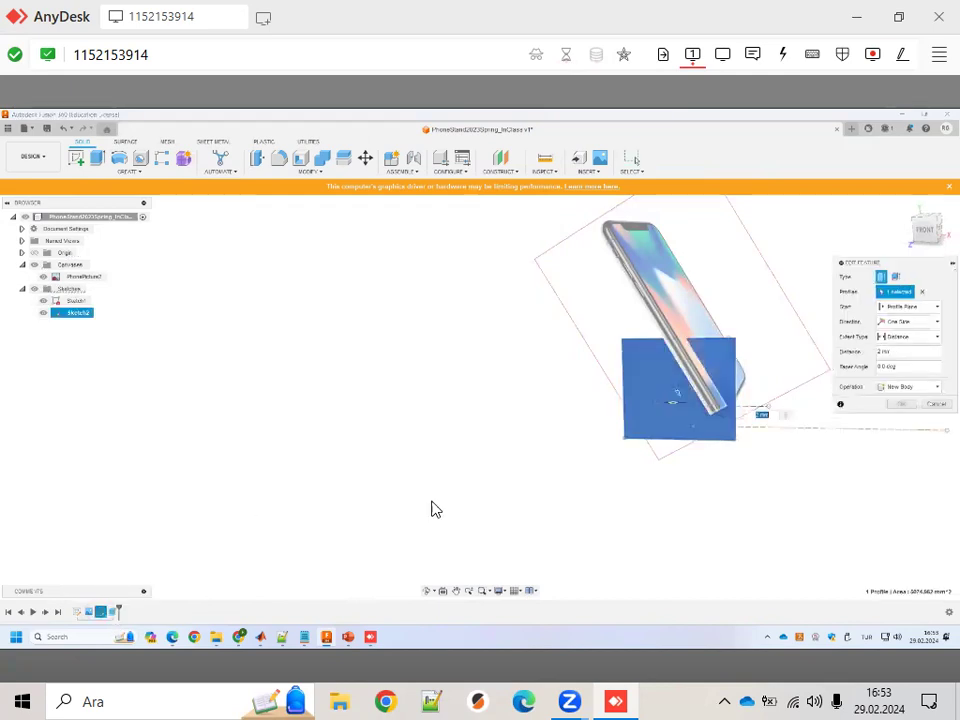
mouse_move(534, 409)
mouse_down()
mouse_move(374, 416)
mouse_move(379, 409)
mouse_up()
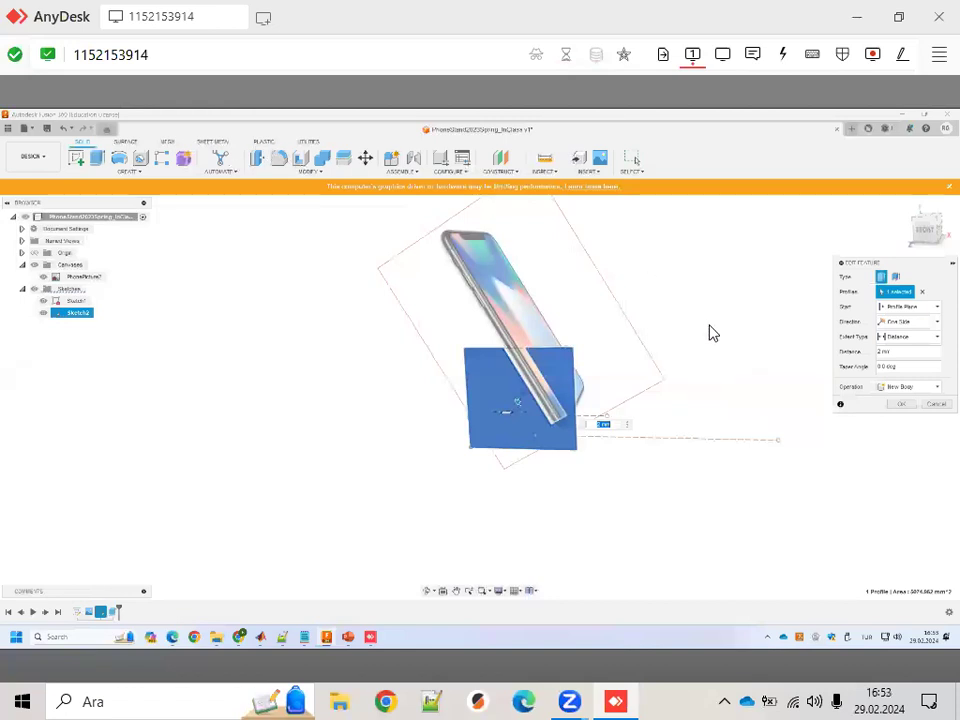
click(428, 590)
mouse_move(601, 316)
mouse_down()
mouse_move(581, 497)
mouse_move(543, 323)
mouse_move(561, 349)
mouse_up()
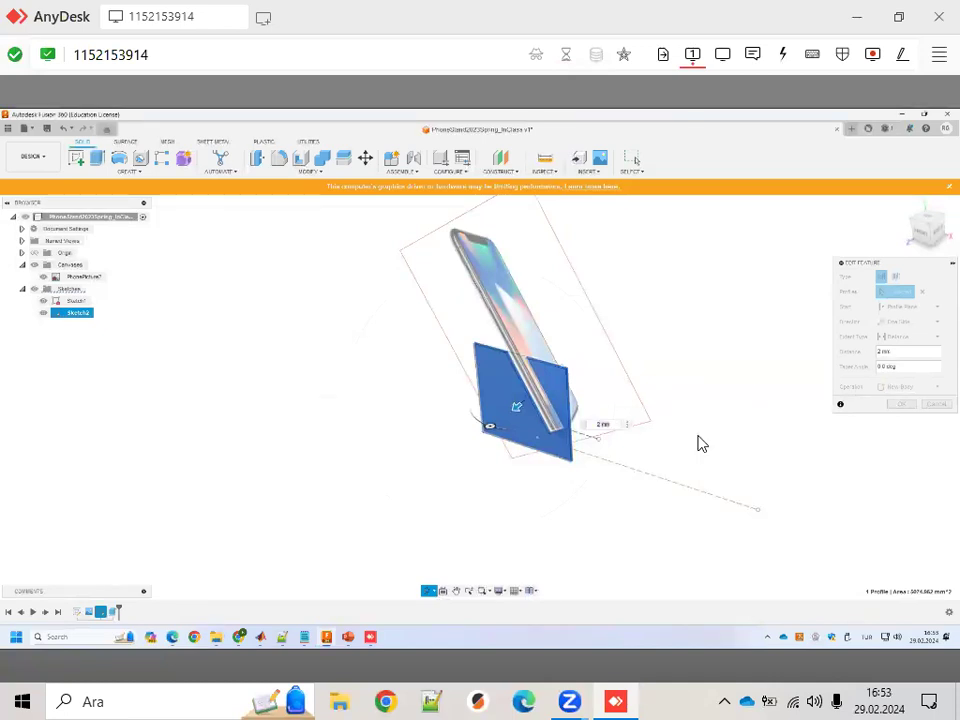
key(Return)
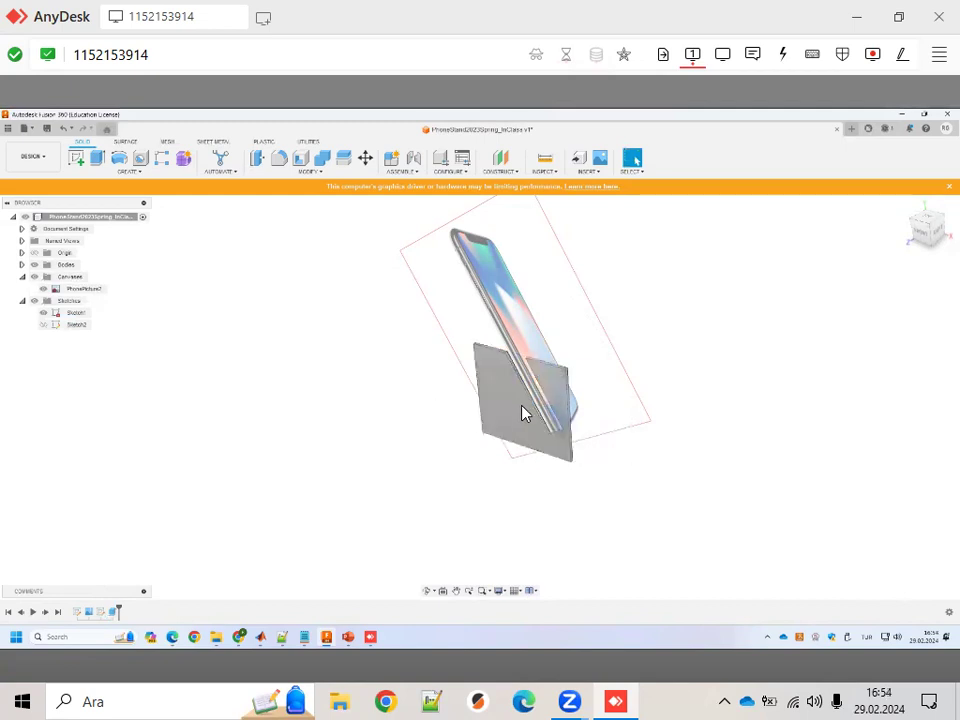
Step: Save As into Admin Project's TopOptClass folder, changing 2023 to 2024 to name it PhoneStand2024Spring_InClass
click(29, 128)
click(45, 234)
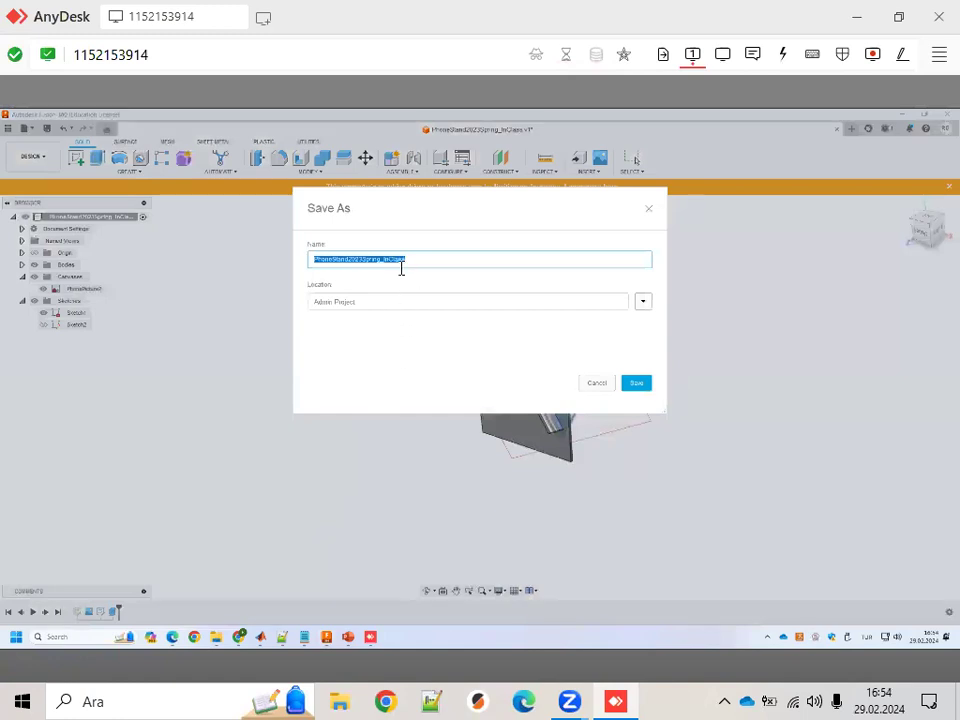
click(643, 303)
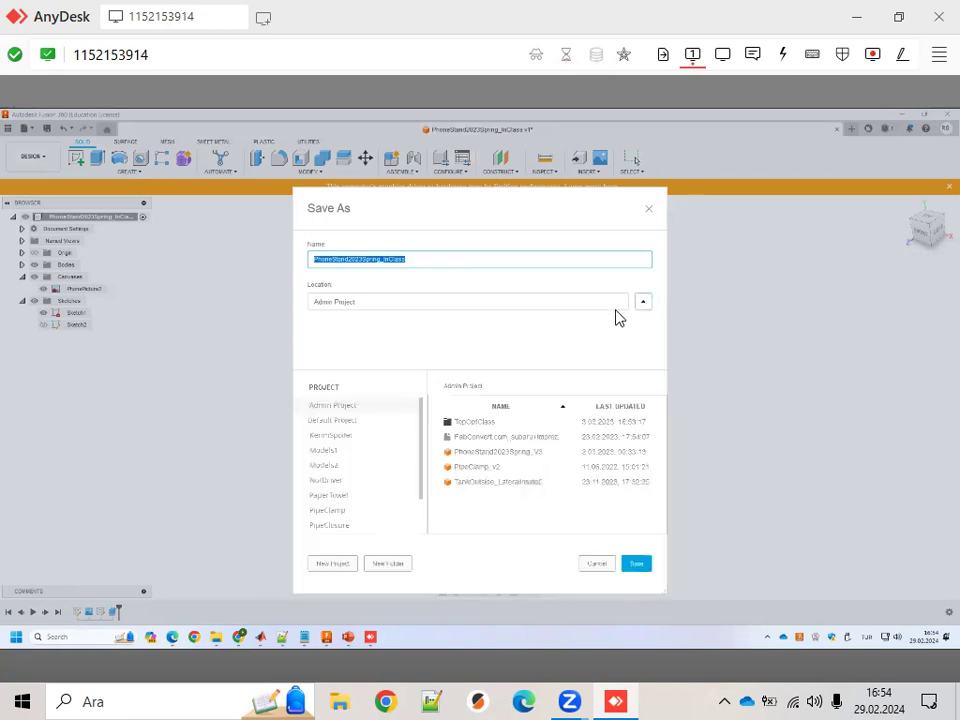
double_click(487, 424)
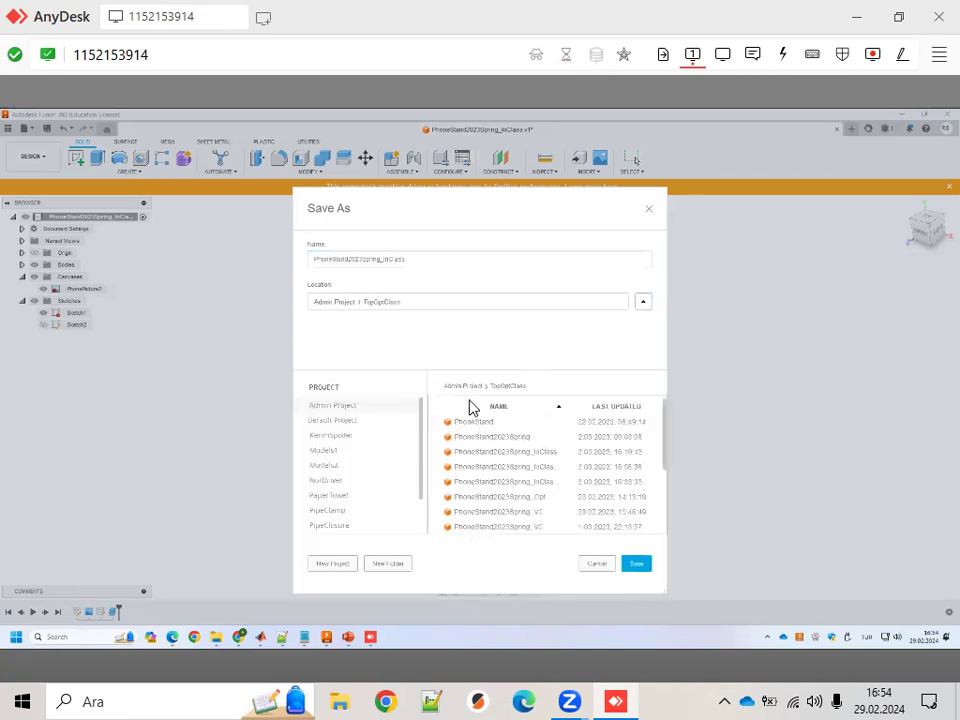
click(365, 259)
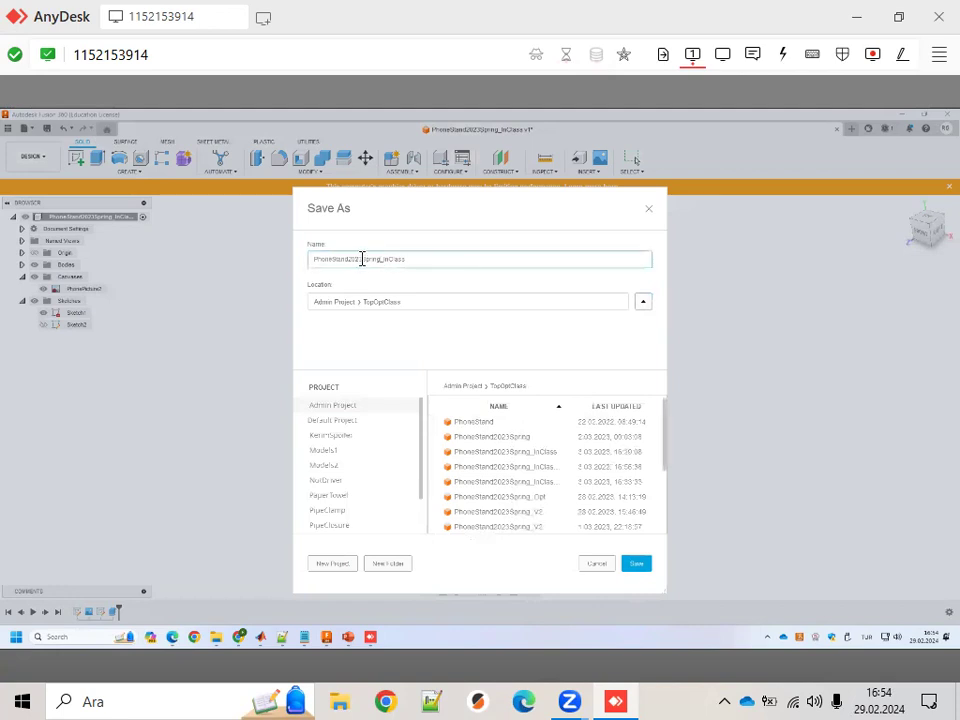
text(4)
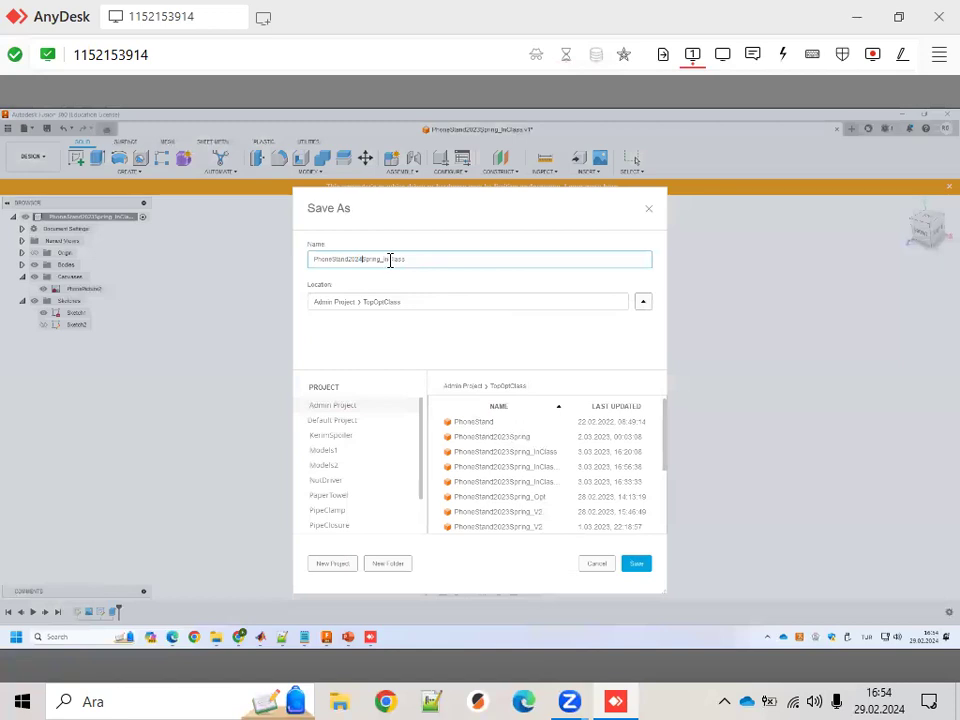
click(639, 568)
click(645, 304)
click(645, 304)
click(641, 568)
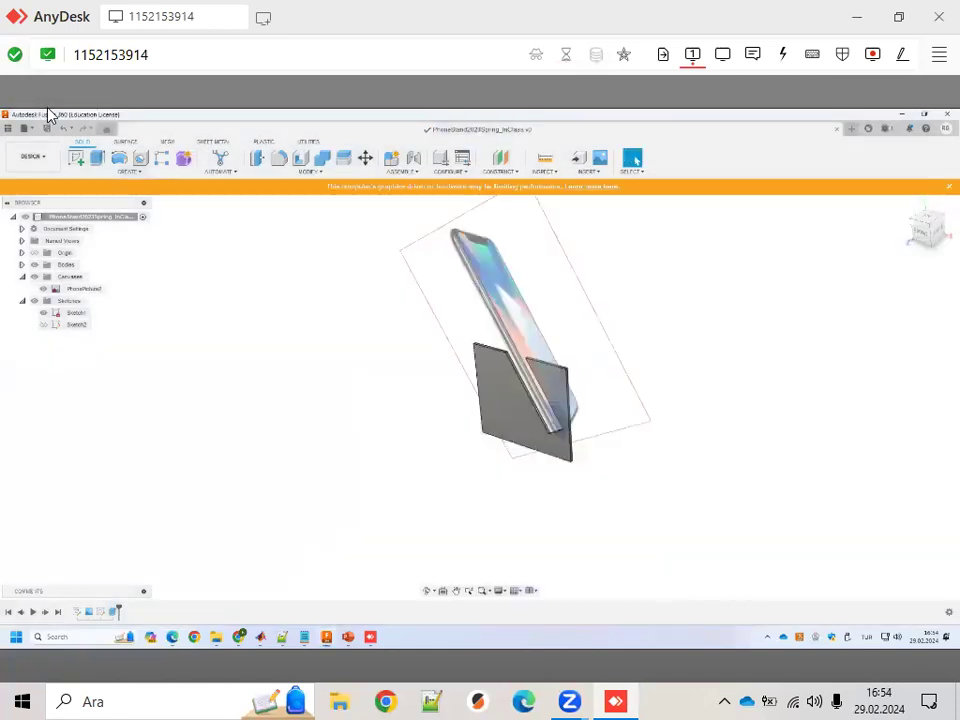
click(30, 128)
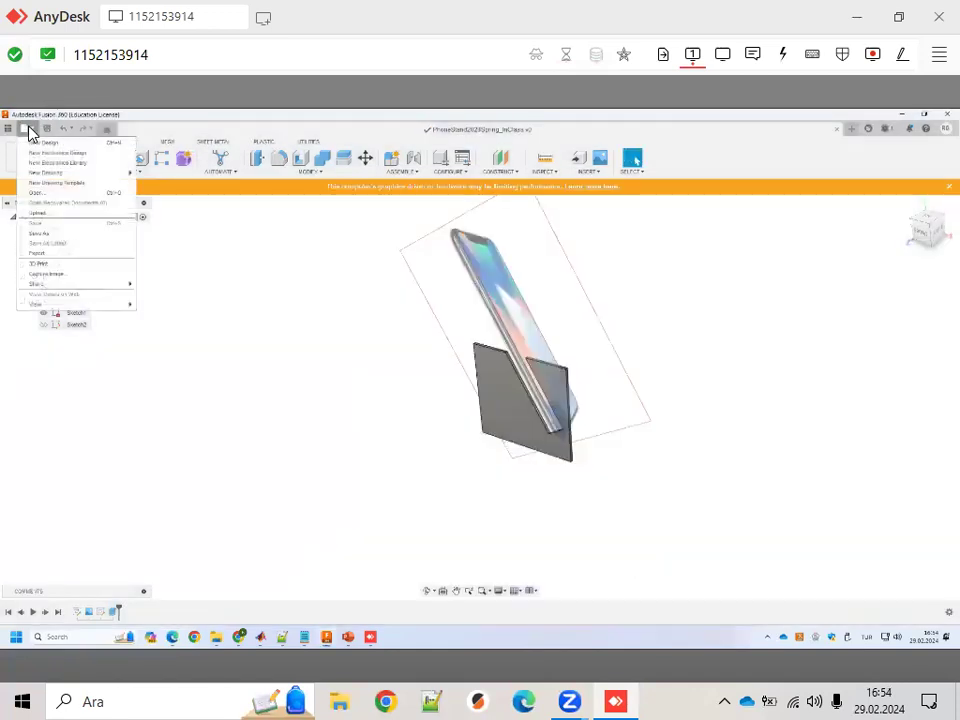
Step: Reopen and cancel the Save As dialog, then show the DESIGN workspace dropdown list
click(39, 235)
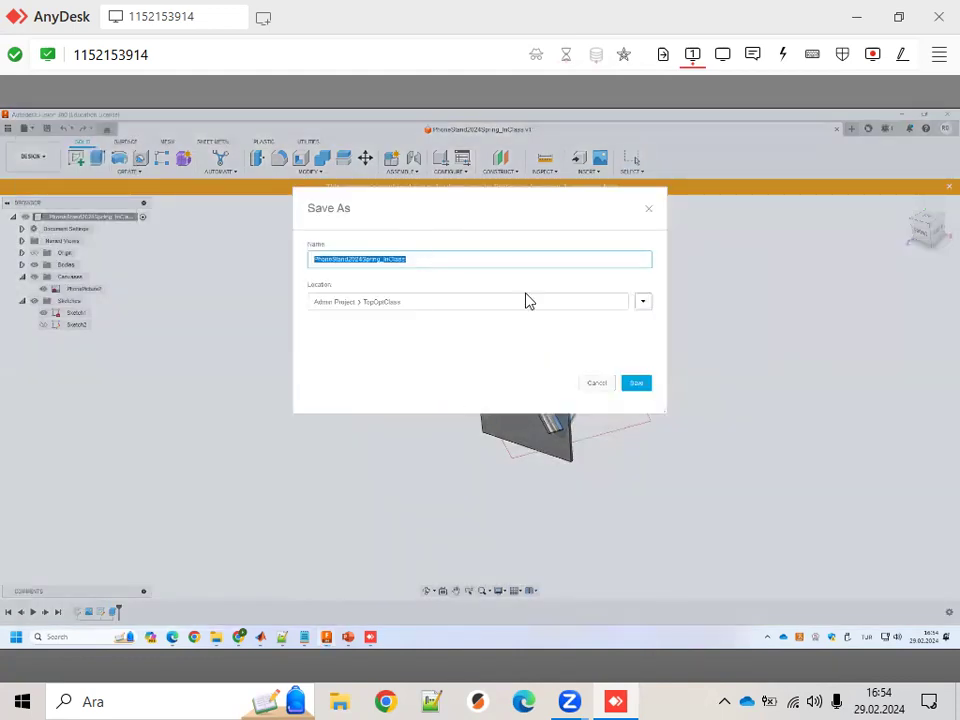
click(648, 214)
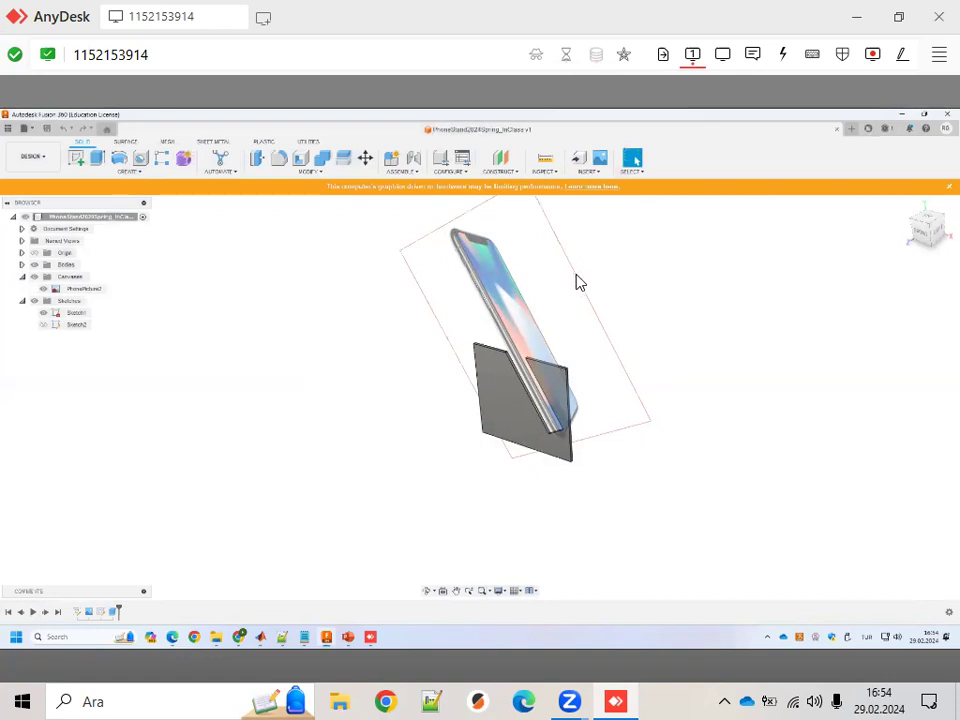
click(45, 163)
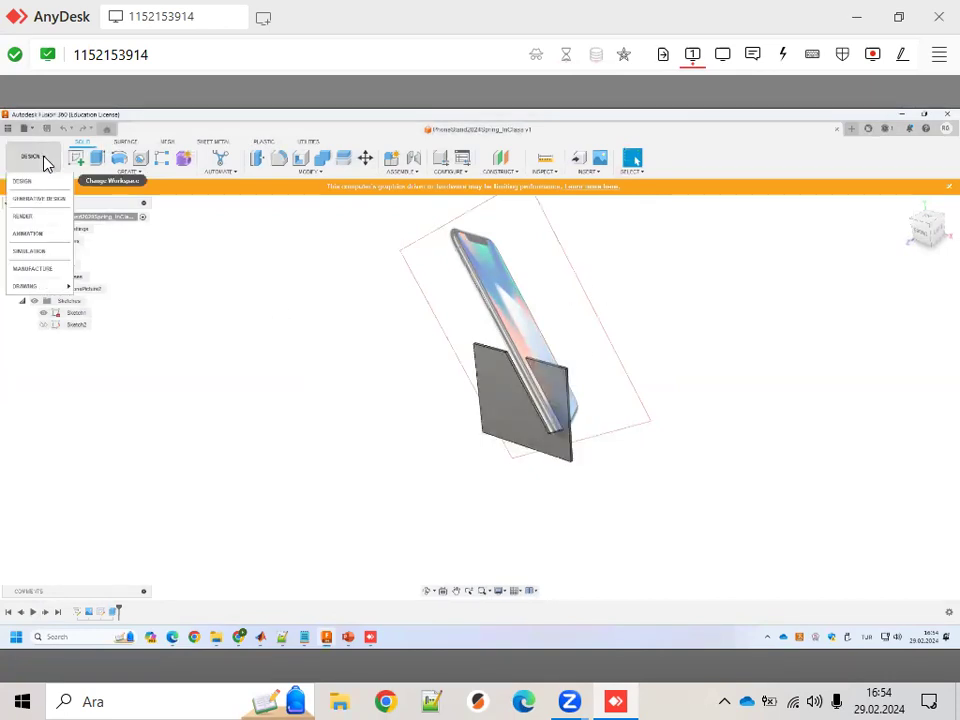